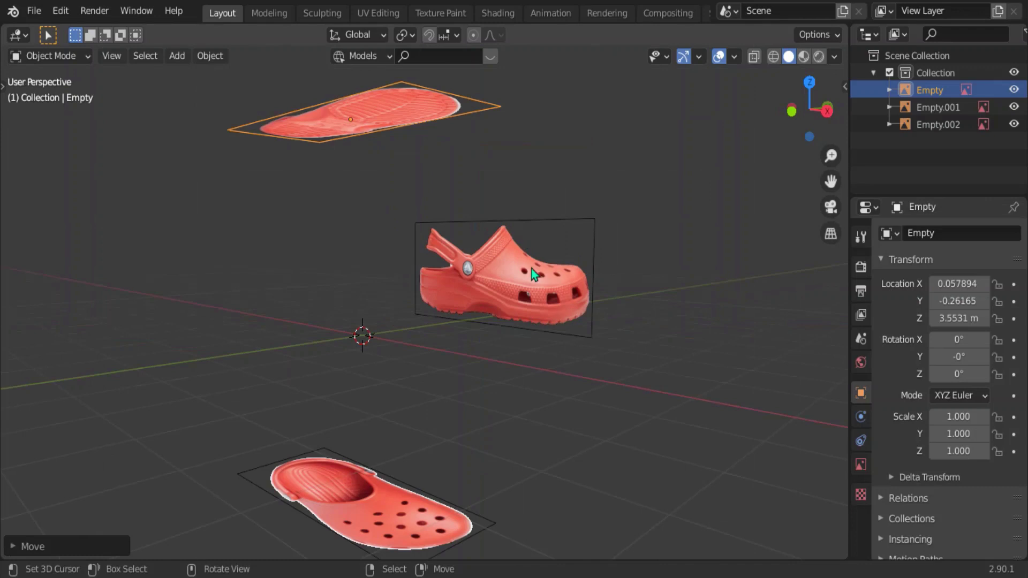
Step: Add a cube in the front view and scale it along X to about 2.57 to match the shoe's length
key(KP_1)
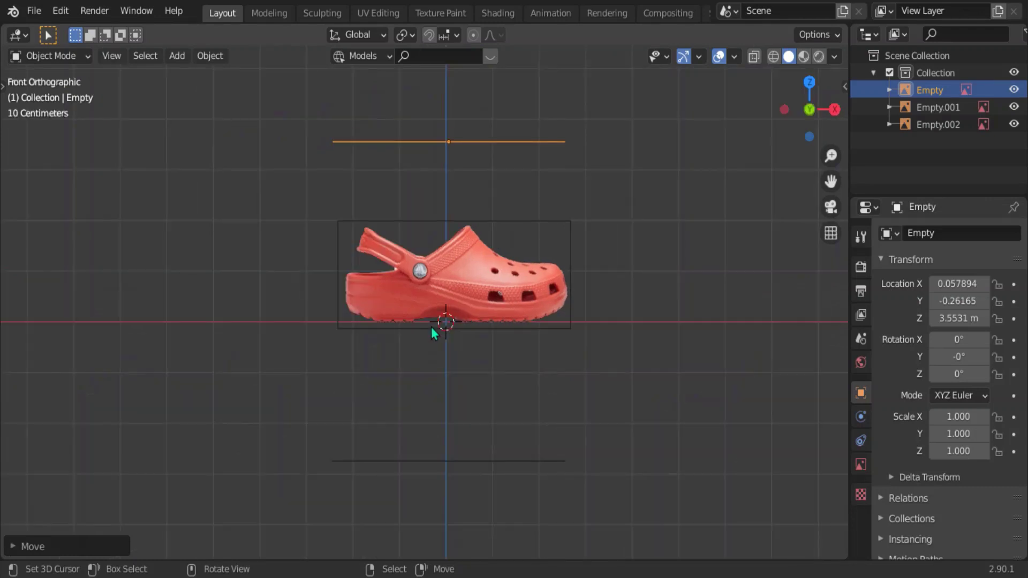
key(shift+a)
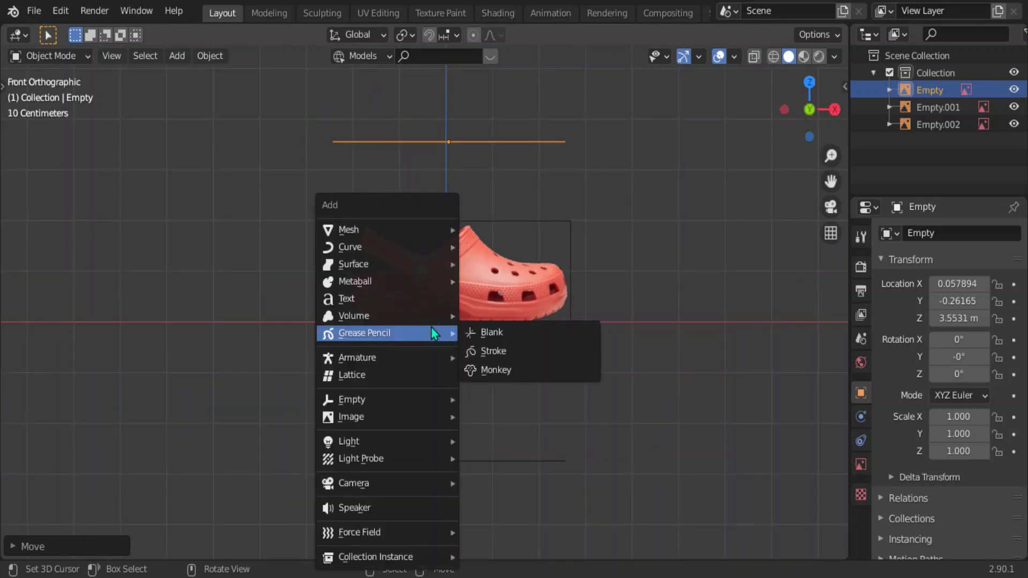
mouse_move(445, 230)
click(488, 248)
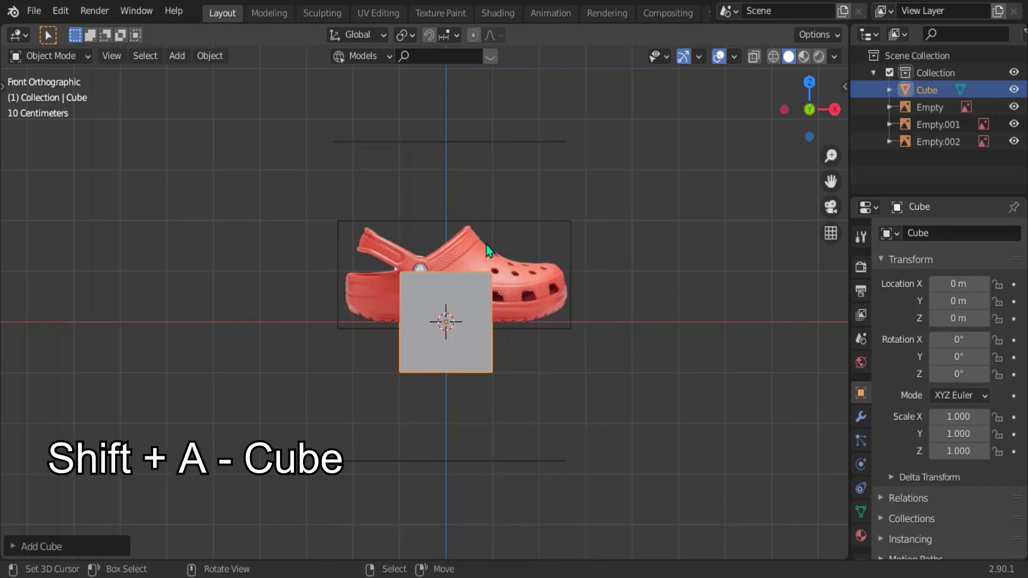
key(s)
key(x)
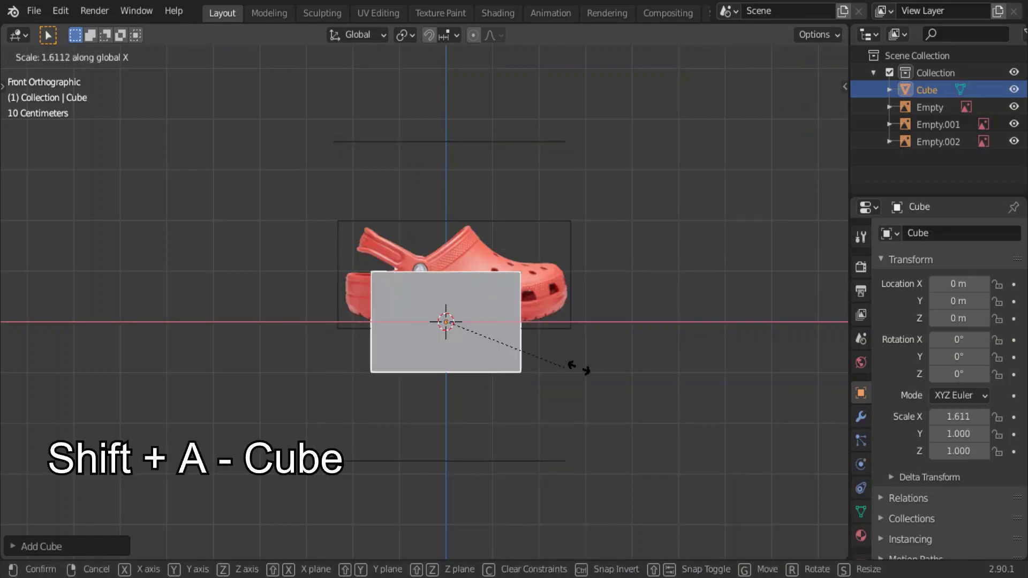
click(641, 369)
Step: Set the cube's viewport display type to Wire
middle_drag(595, 406, 467, 494)
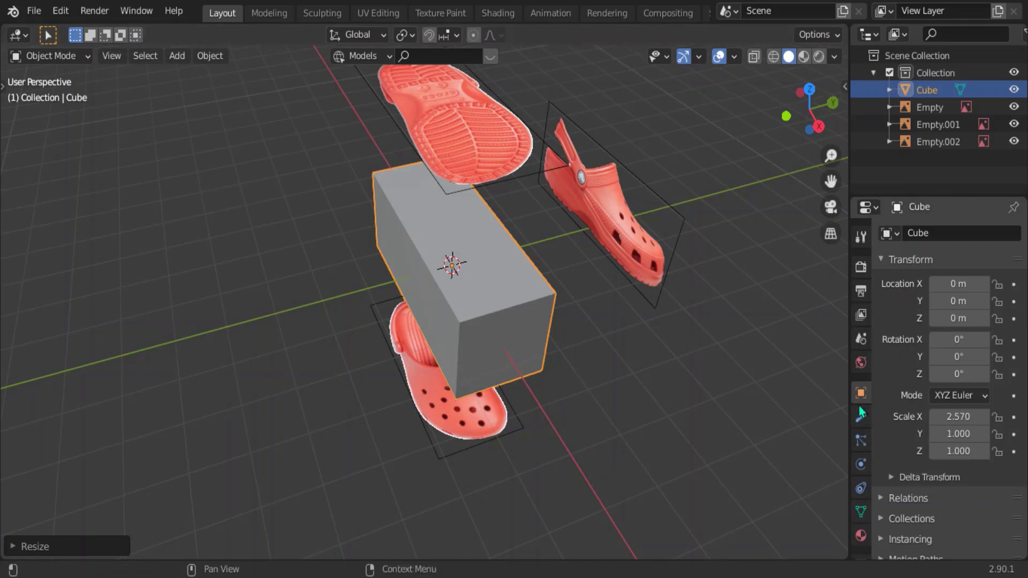
scroll(921, 435, down, 3)
click(878, 534)
scroll(897, 475, down, 5)
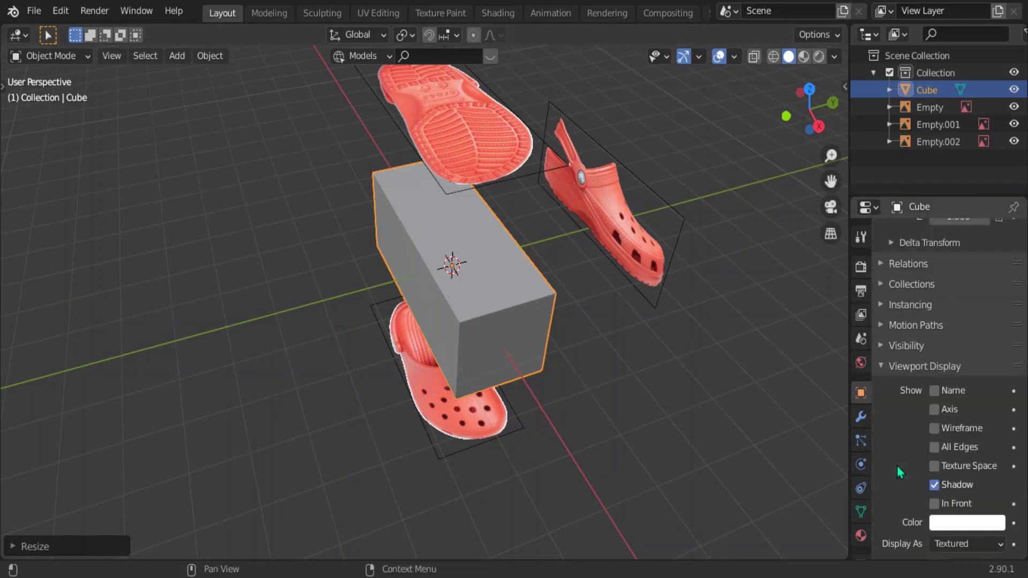
click(953, 544)
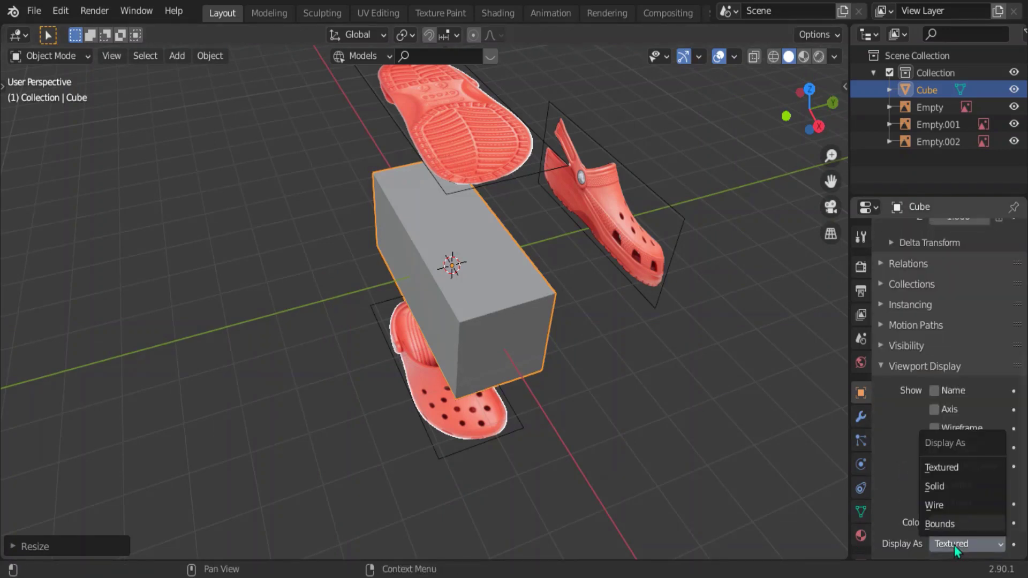
click(942, 505)
Step: In the front view, move the wire cube up so that it frames the side reference image and its base sits on the X axis
mouse_move(542, 335)
middle_down()
mouse_move(670, 255)
mouse_move(659, 269)
middle_up()
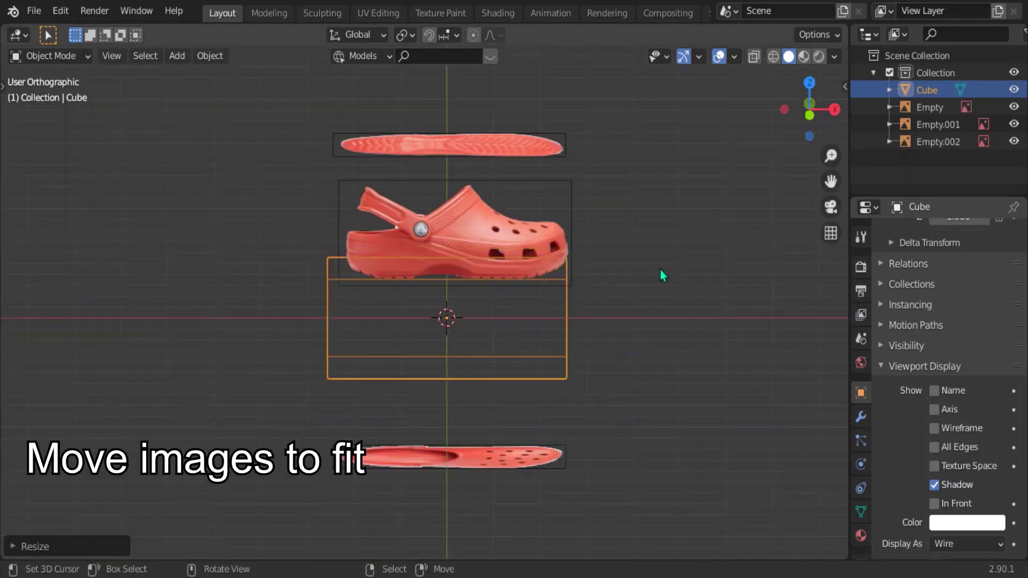
key(KP_1)
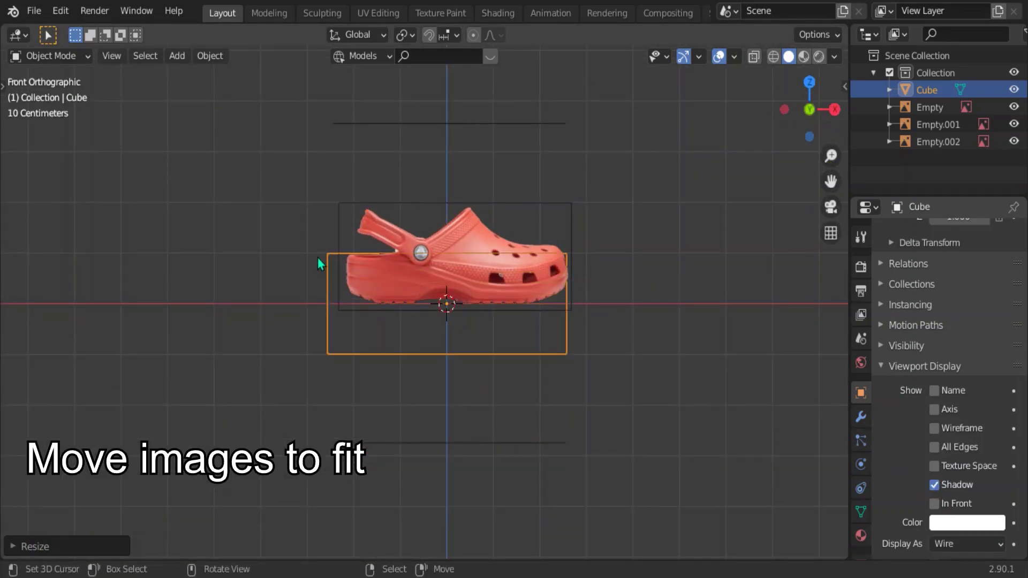
key(g)
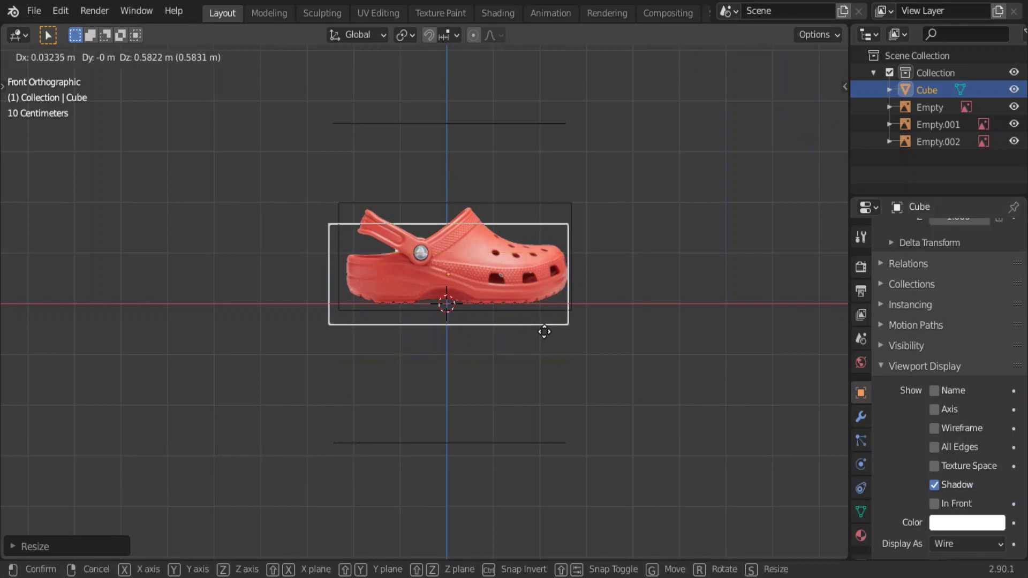
click(552, 282)
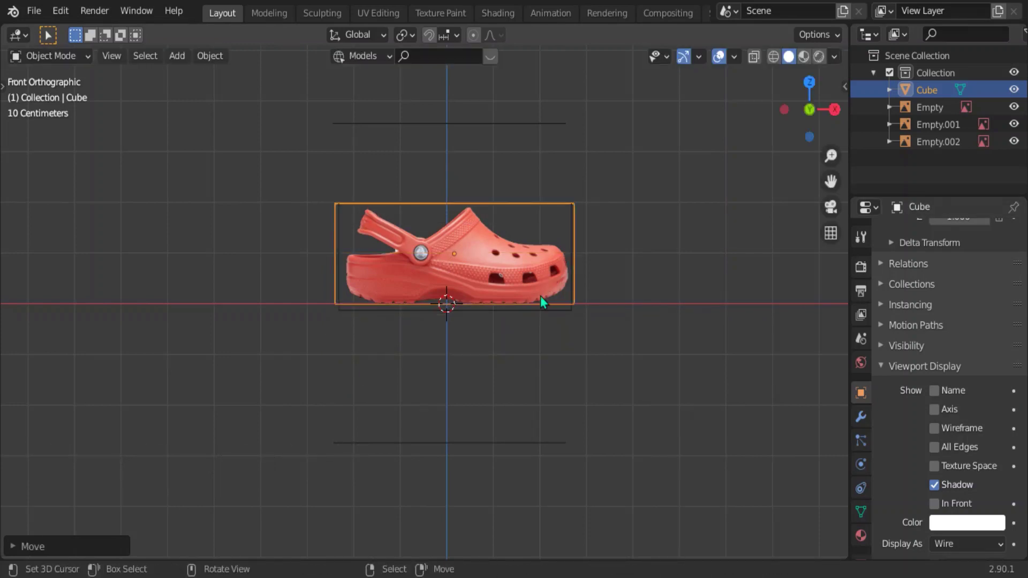
scroll(540, 296, up, 2)
shift+middle_drag(539, 305, 491, 383)
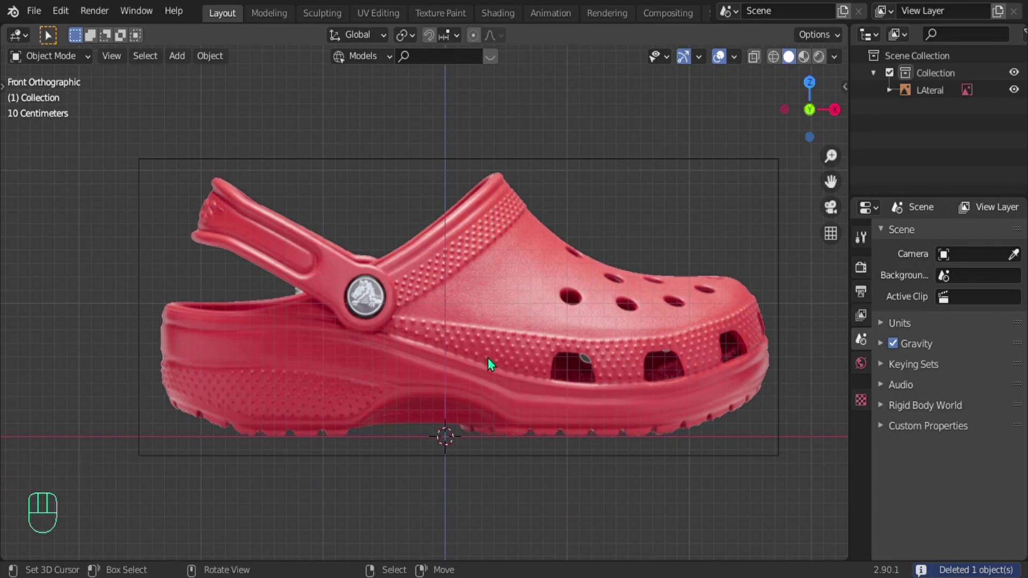
Step: Add a plane and rotate it 90° about the X axis so it faces the front view
key(shift+a)
mouse_move(470, 231)
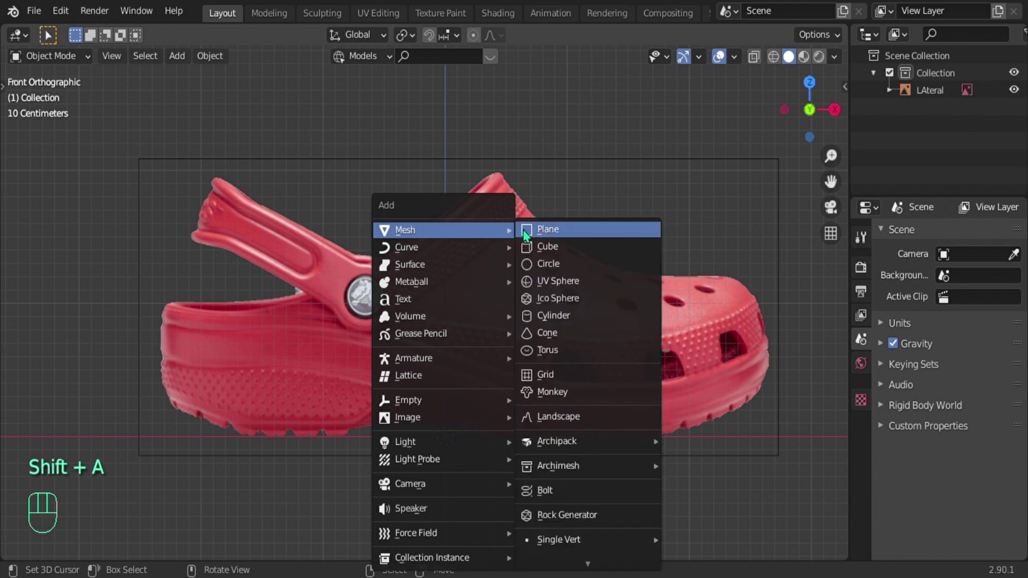
click(546, 230)
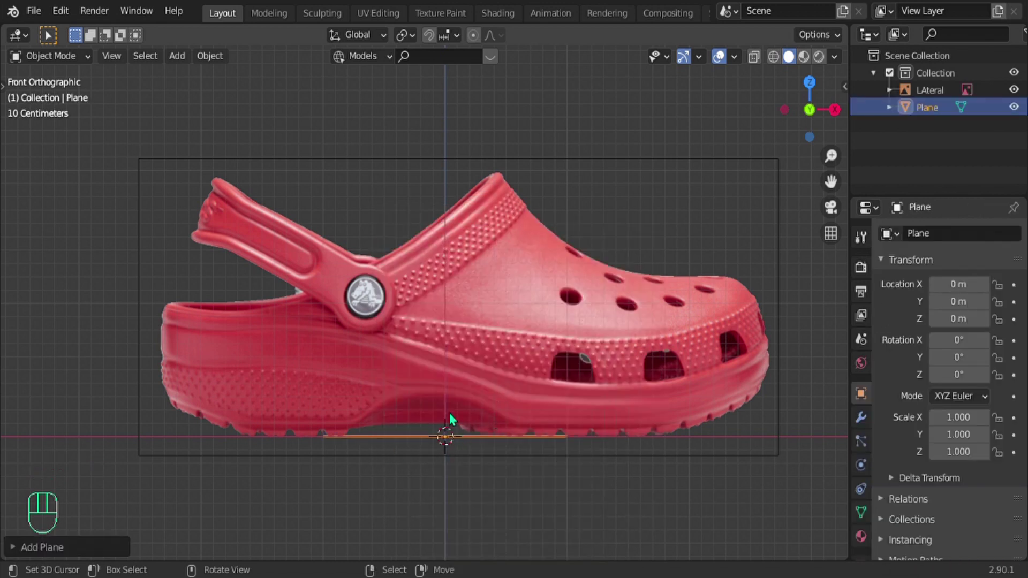
key(r)
key(x)
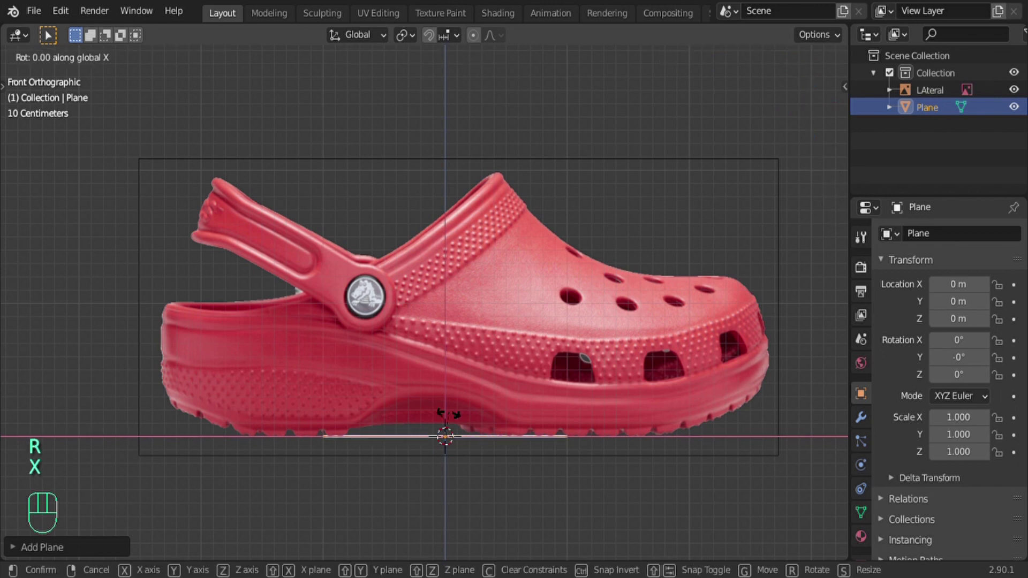
key(KP_9)
key(KP_0)
key(Return)
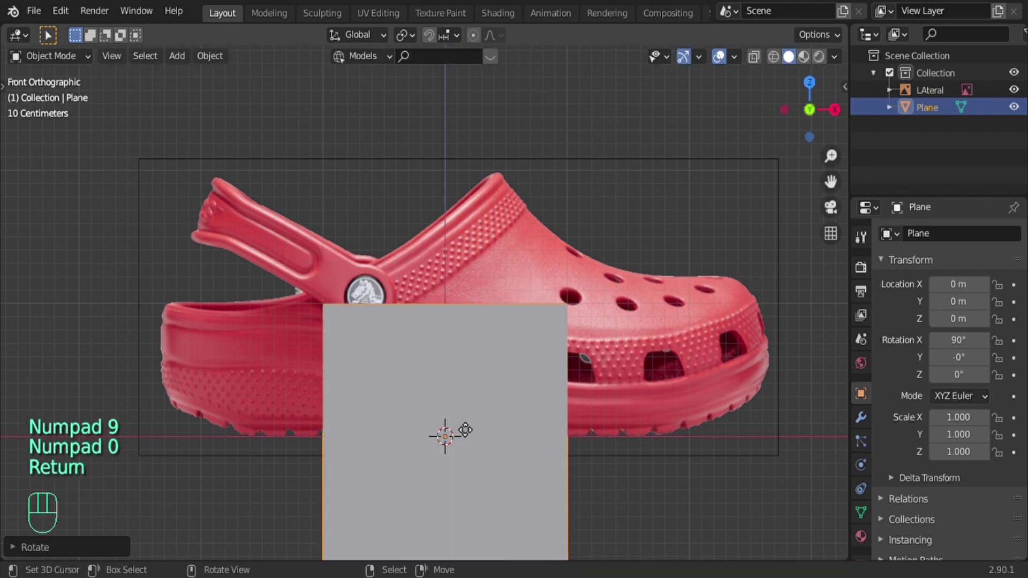
Step: Scale the plane down to about 0.175 and place it over the upper heel area of the side reference
key(g)
click(406, 335)
key(s)
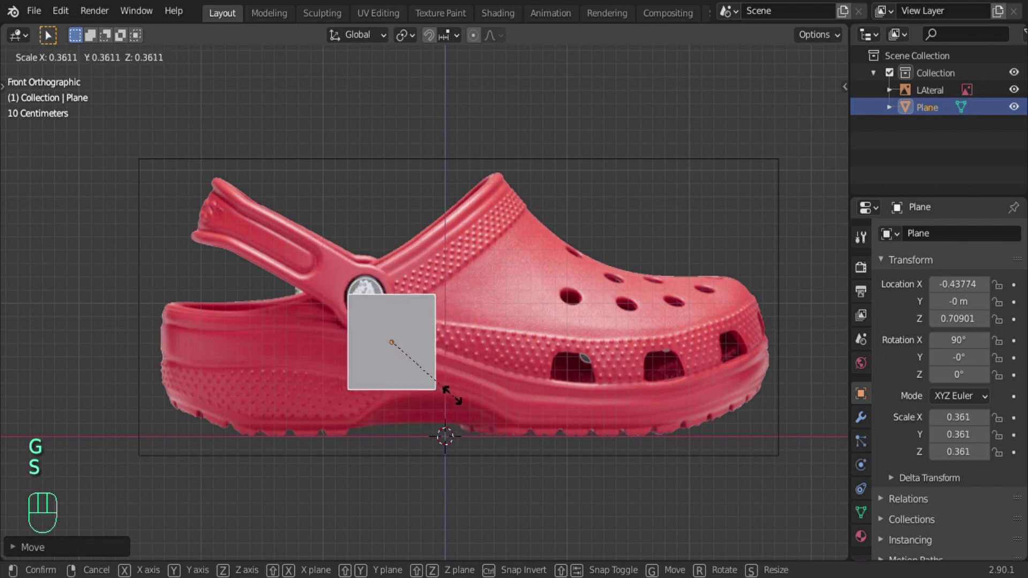
click(315, 367)
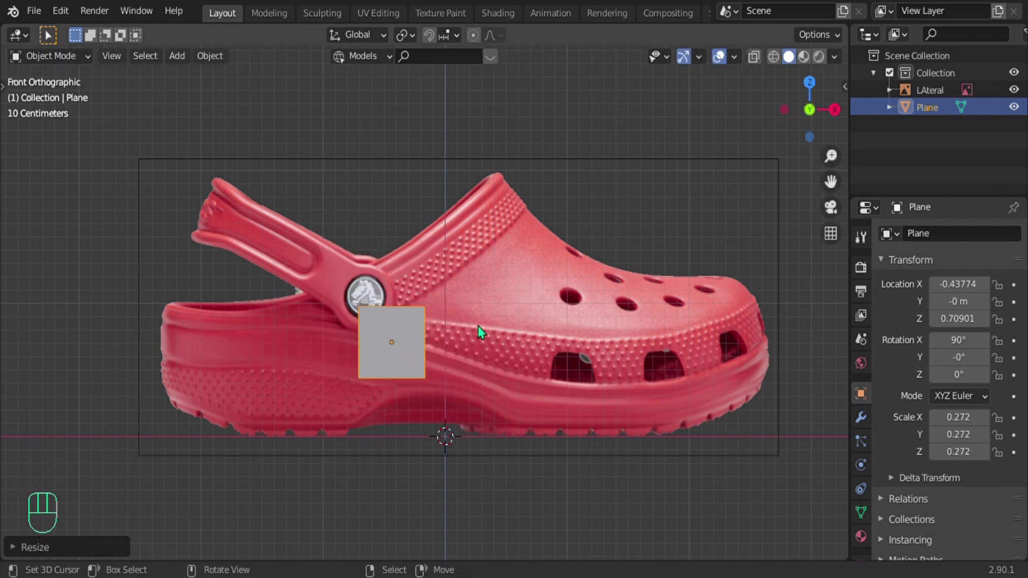
key(g)
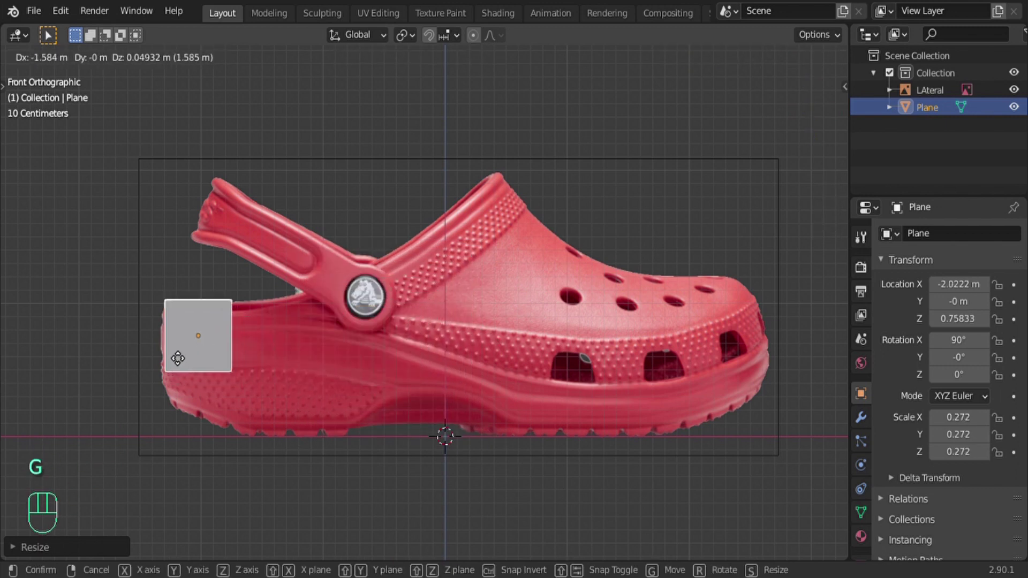
click(178, 355)
key(s)
click(233, 355)
key(g)
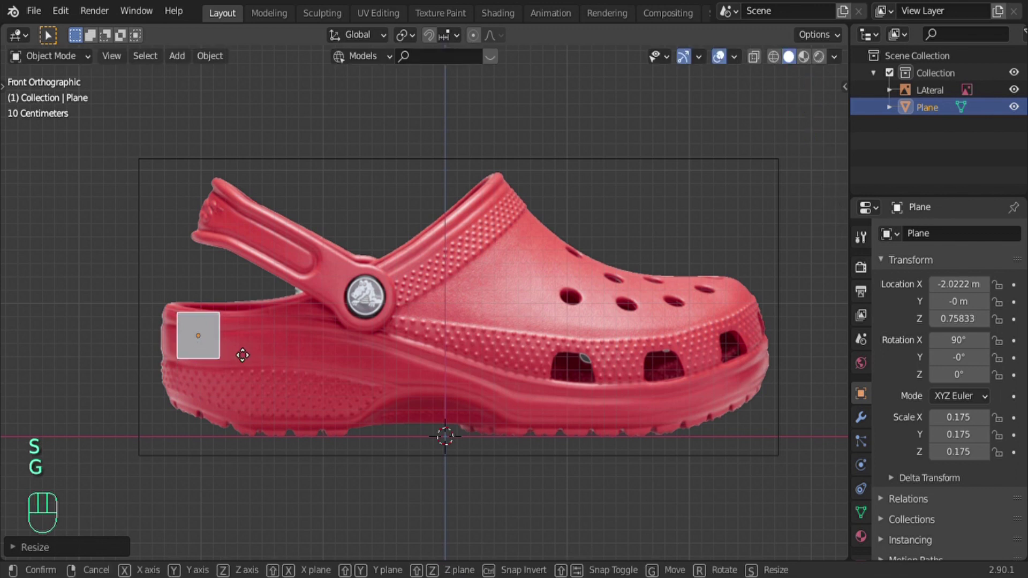
click(240, 357)
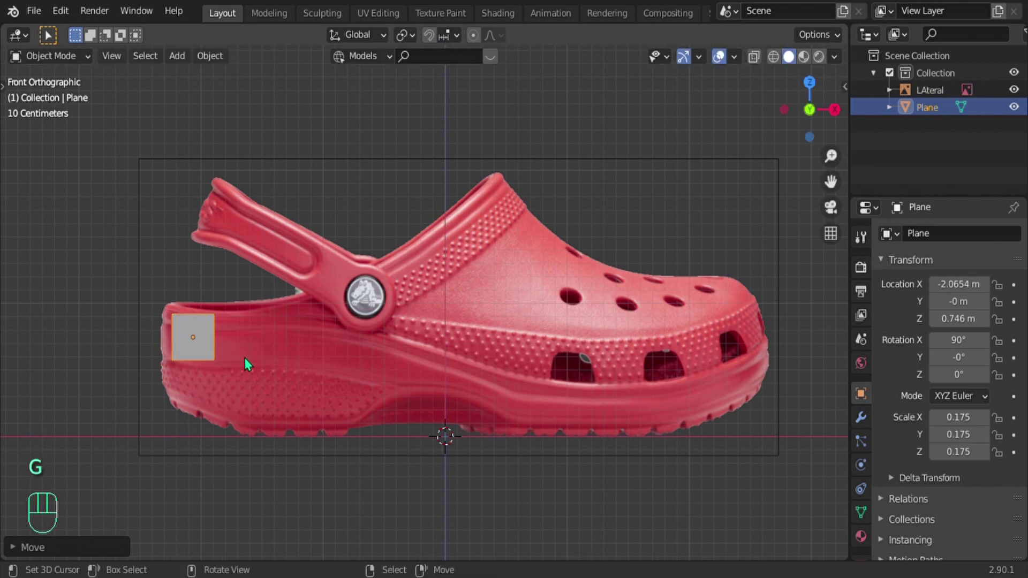
Step: In Edit Mode, move the plane's lower-right and upper-left vertices to fit the heel contour and select its right edge
key(Tab)
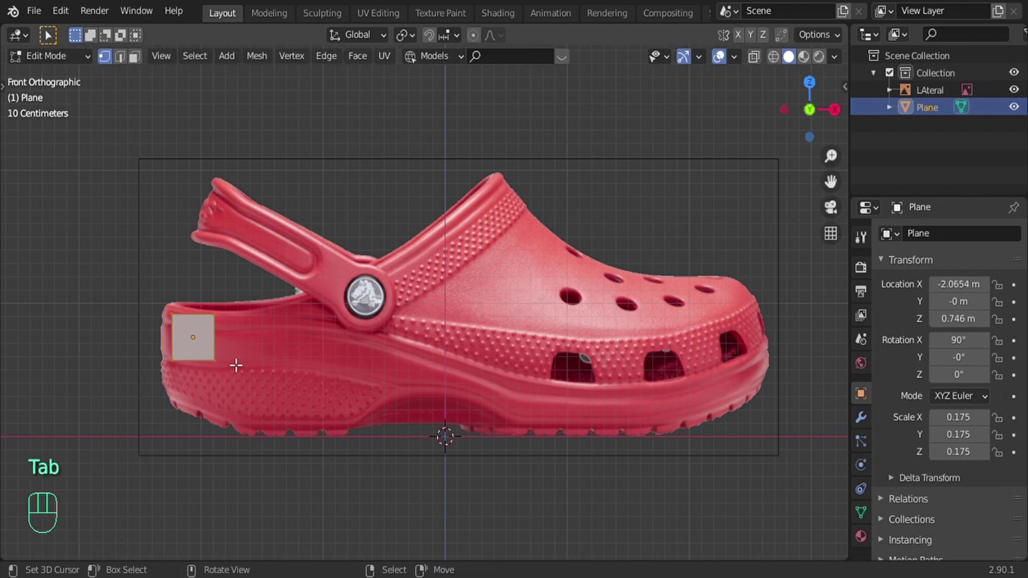
key(KP_1)
click(224, 363)
key(g)
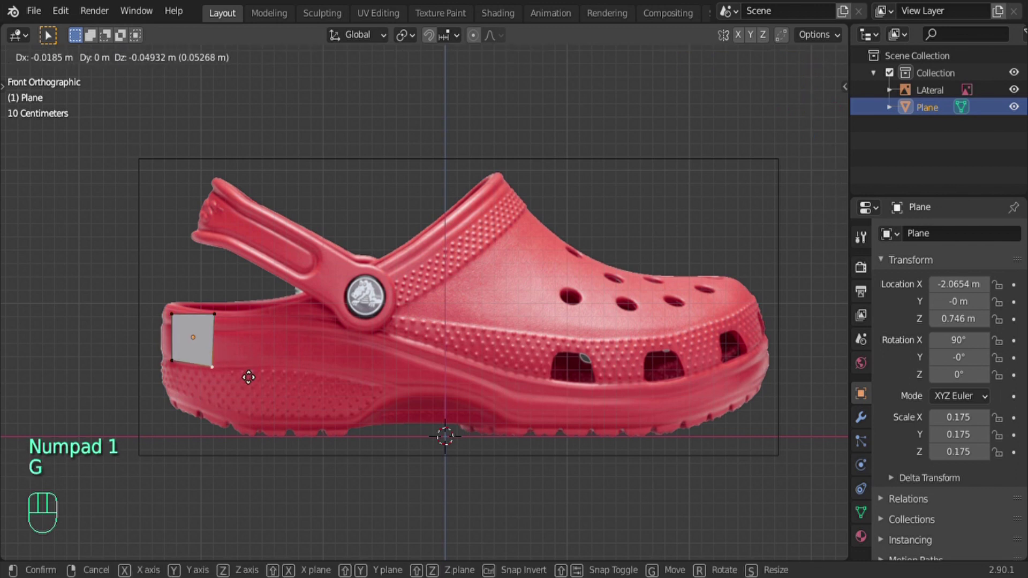
click(249, 371)
click(175, 355)
key(g)
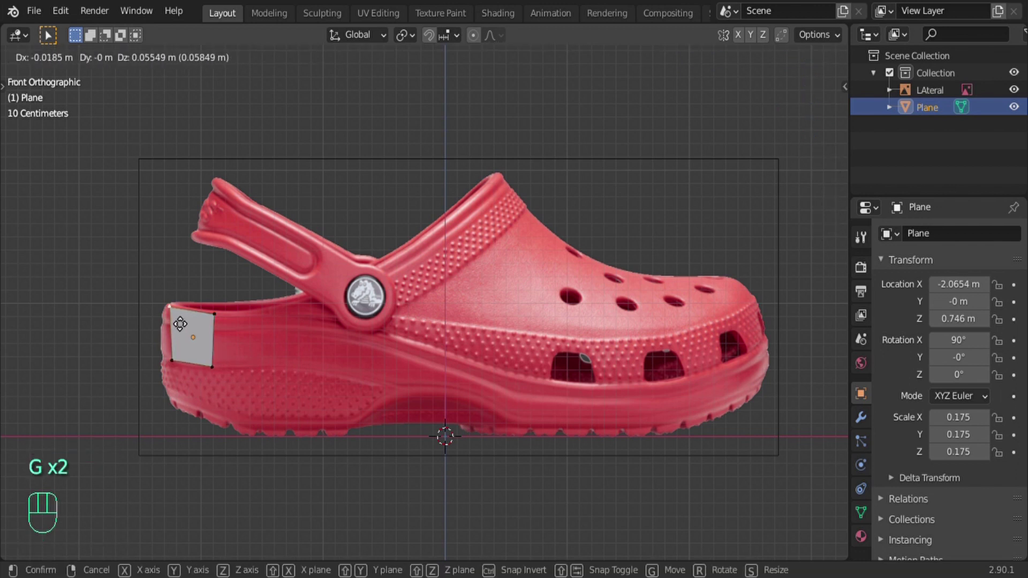
click(180, 324)
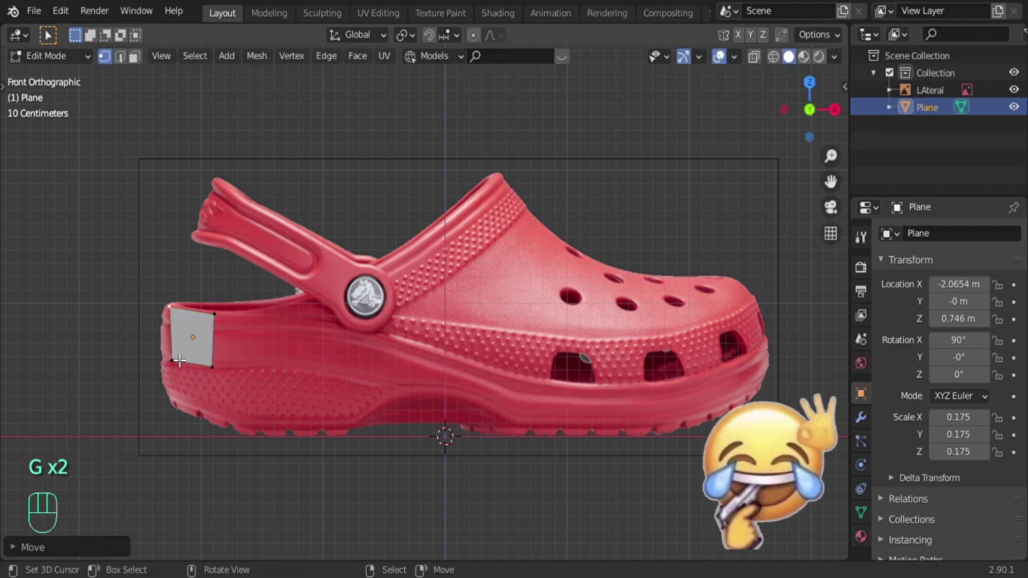
shift+click(225, 376)
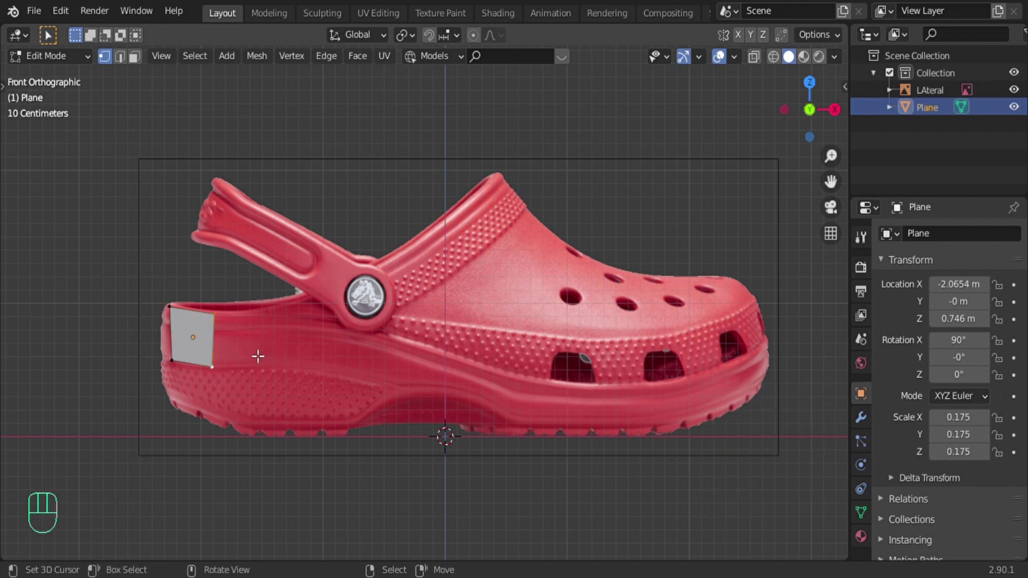
key(e)
click(294, 362)
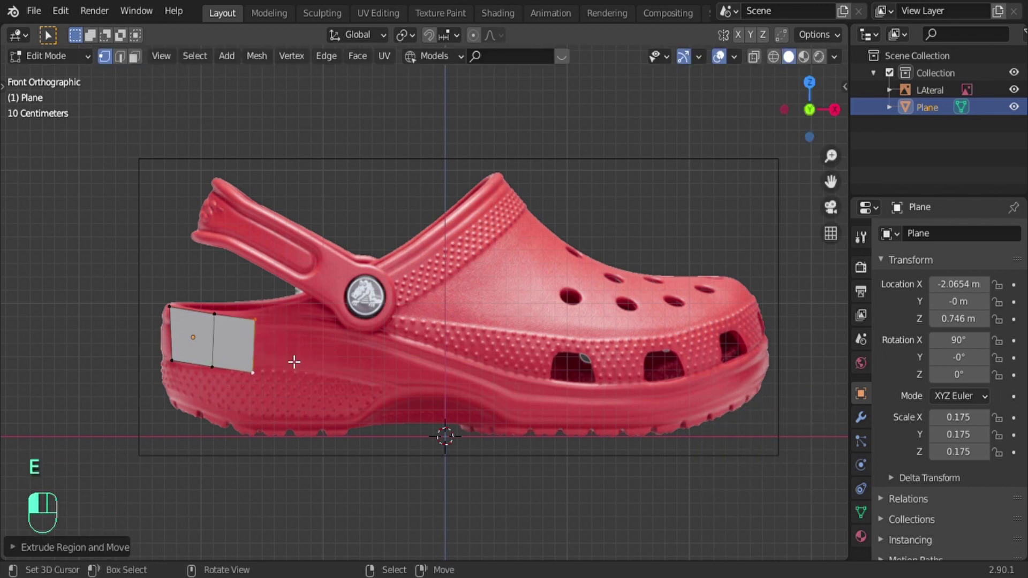
key(ctrl+z)
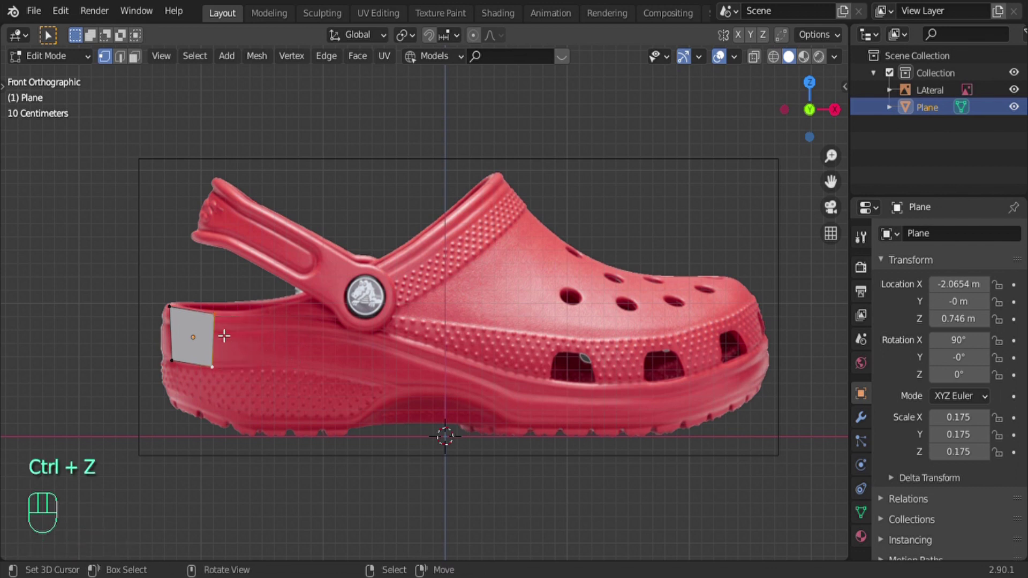
Step: Extrude the plane's right edge in ten successive segments along the lower side band of the shoe to the toe tip
ctrl+click(273, 349)
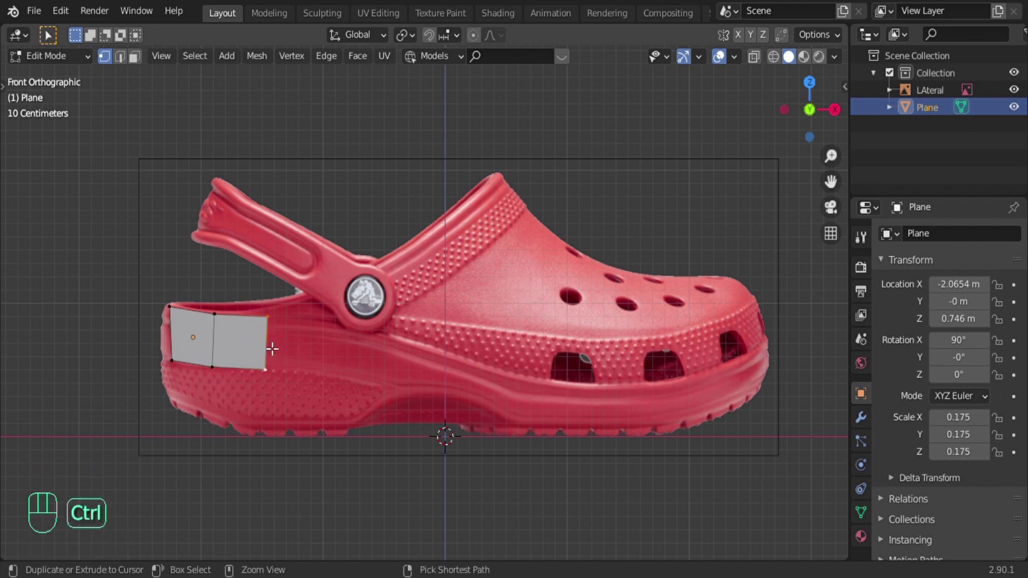
ctrl+click(315, 348)
ctrl+click(376, 364)
ctrl+click(438, 375)
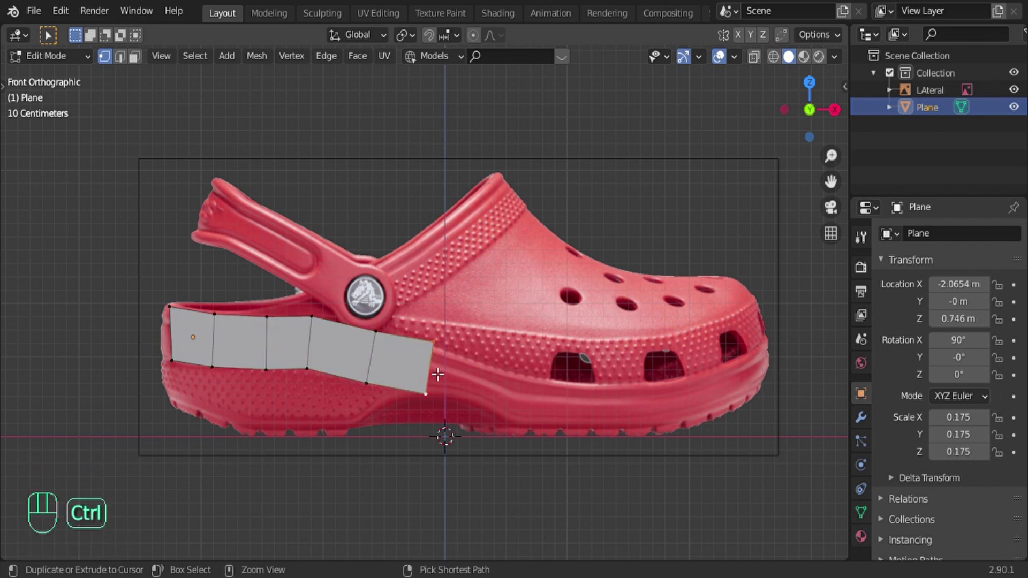
ctrl+click(500, 396)
ctrl+click(562, 407)
ctrl+click(625, 405)
ctrl+click(685, 400)
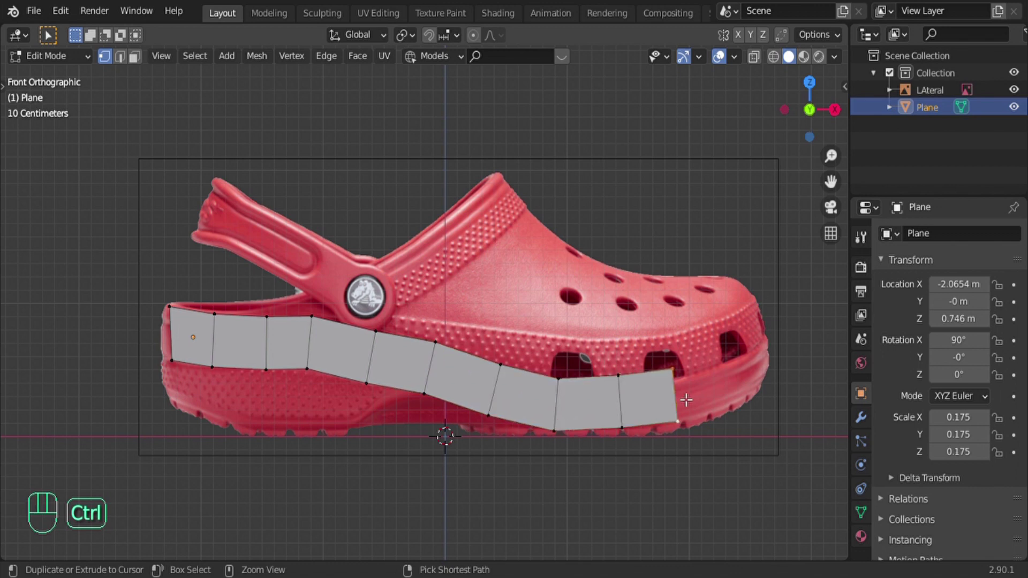
ctrl+click(725, 392)
ctrl+click(767, 368)
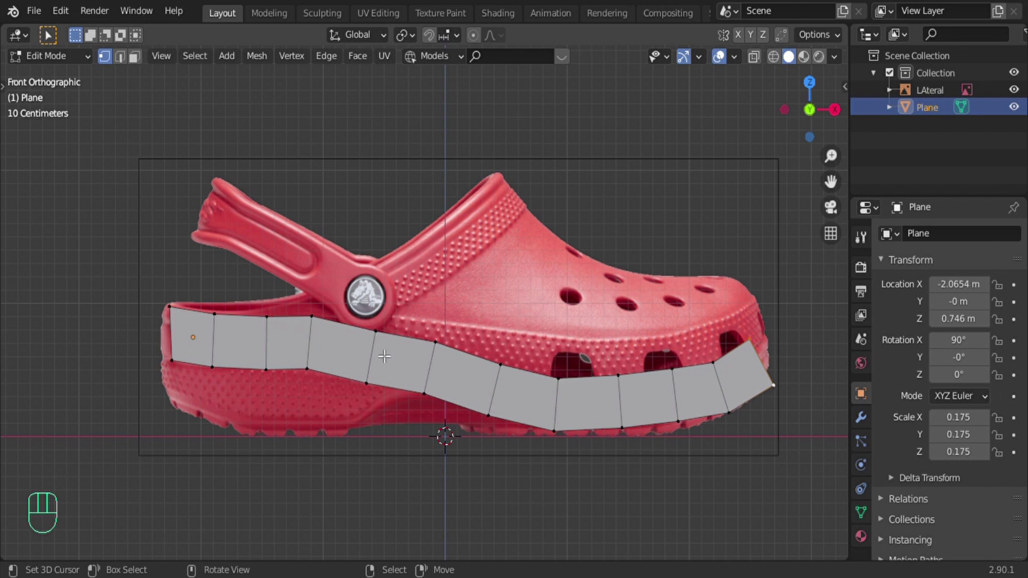
Step: Turn on X-ray and slide the upper vertex just behind the strap rivet slightly down along its vertical edge
key(alt+z)
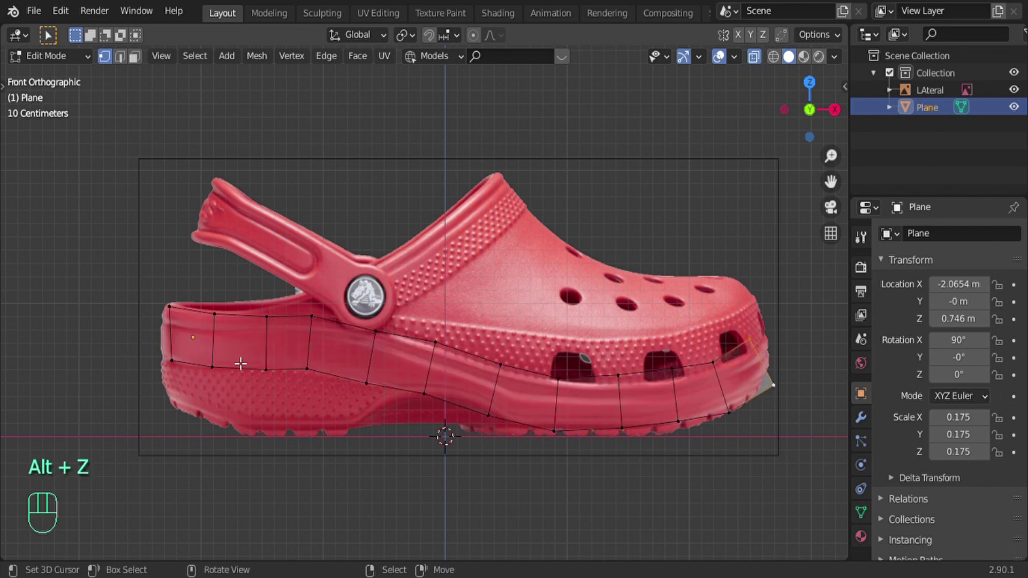
click(324, 330)
key(g)
key(g)
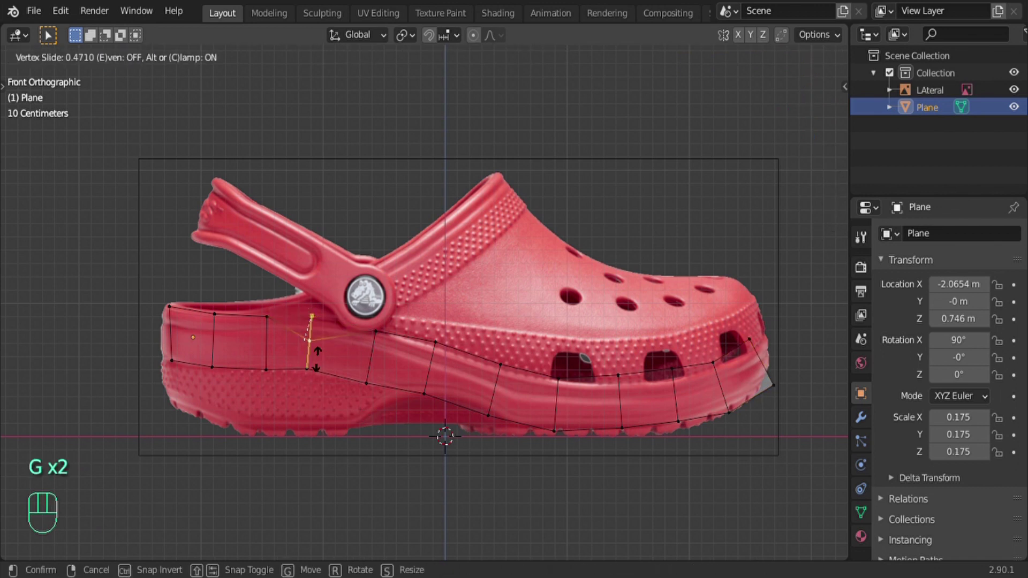
click(318, 345)
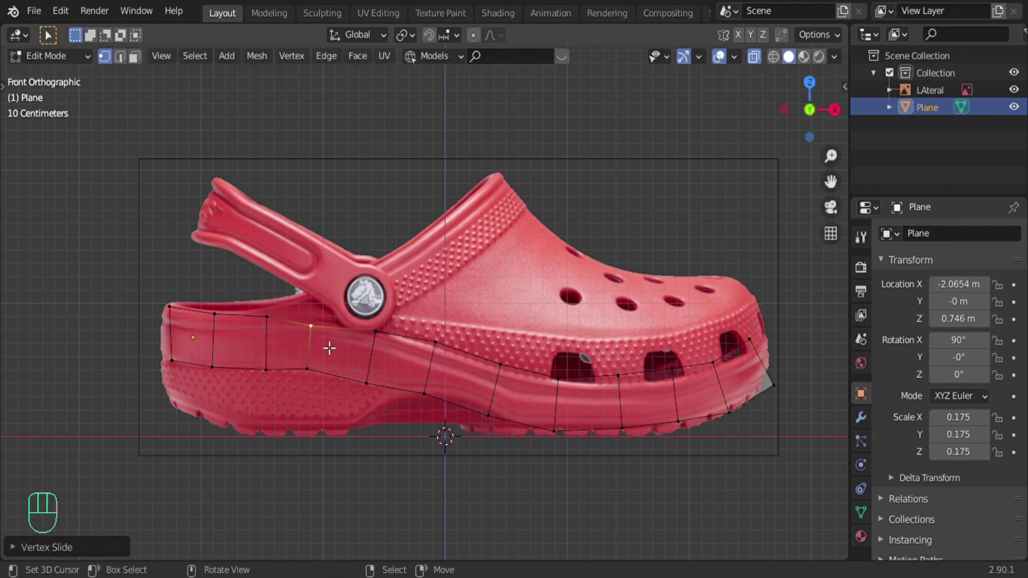
Step: Move the upper vertex just behind the strap rivet slightly upward to refine the band's upper edge
key(g)
right_click(333, 340)
key(g)
key(g)
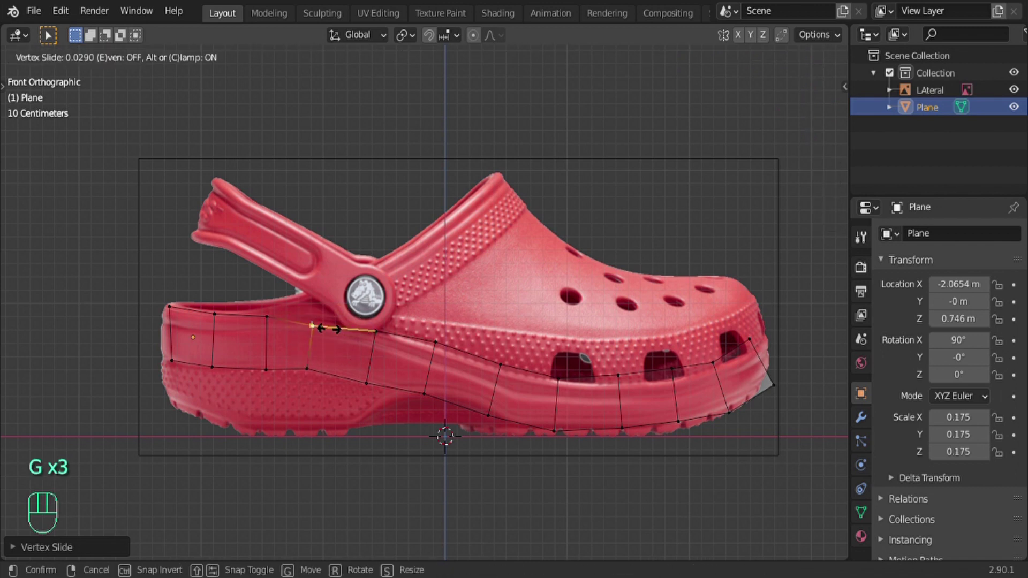
right_click(333, 341)
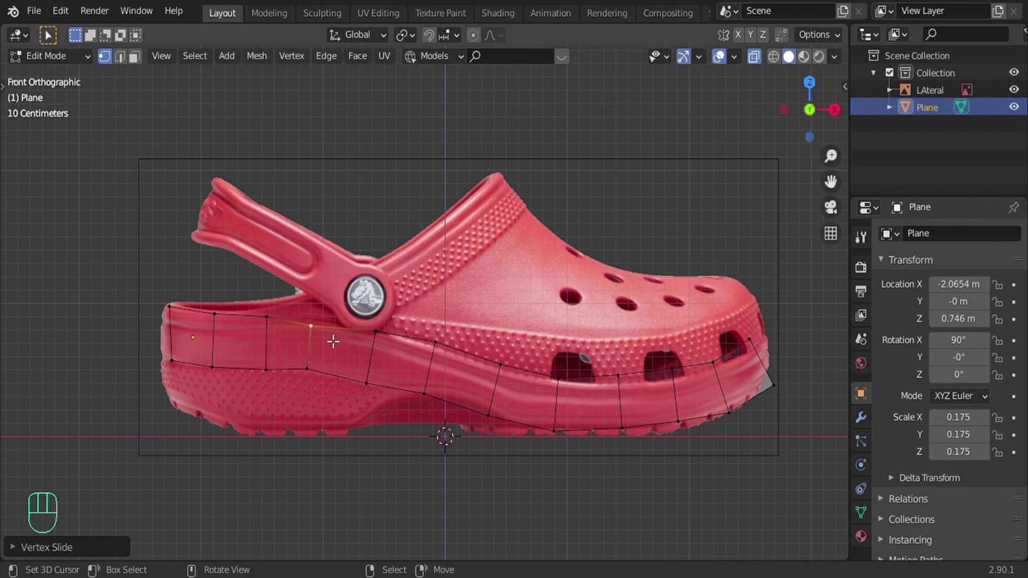
key(g)
click(336, 342)
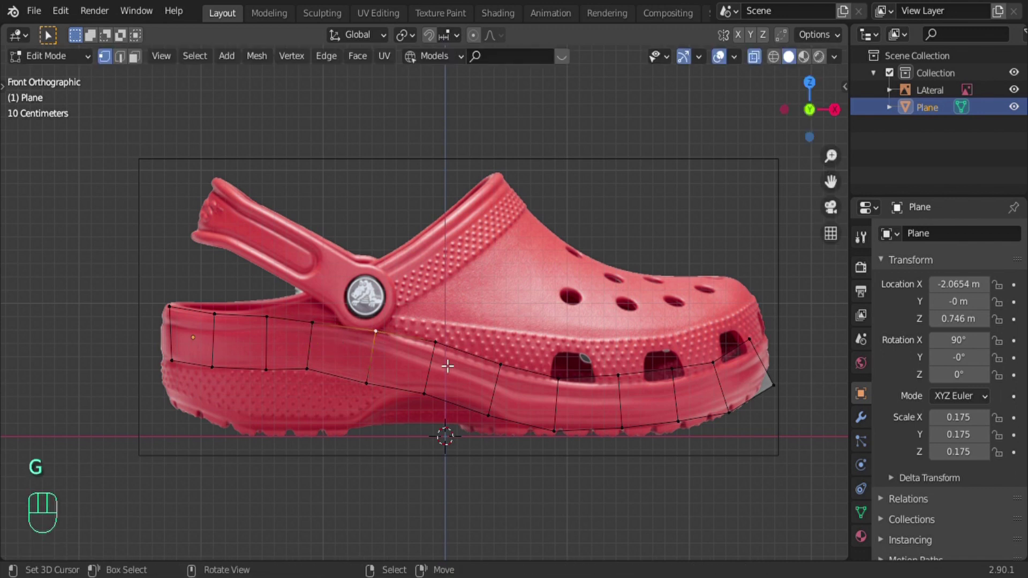
Step: Slide the two upper midfoot vertices in front of the strap rivet slightly down along their vertical edges to match the band
click(435, 341)
key(g)
key(g)
click(443, 360)
click(489, 374)
key(g)
key(g)
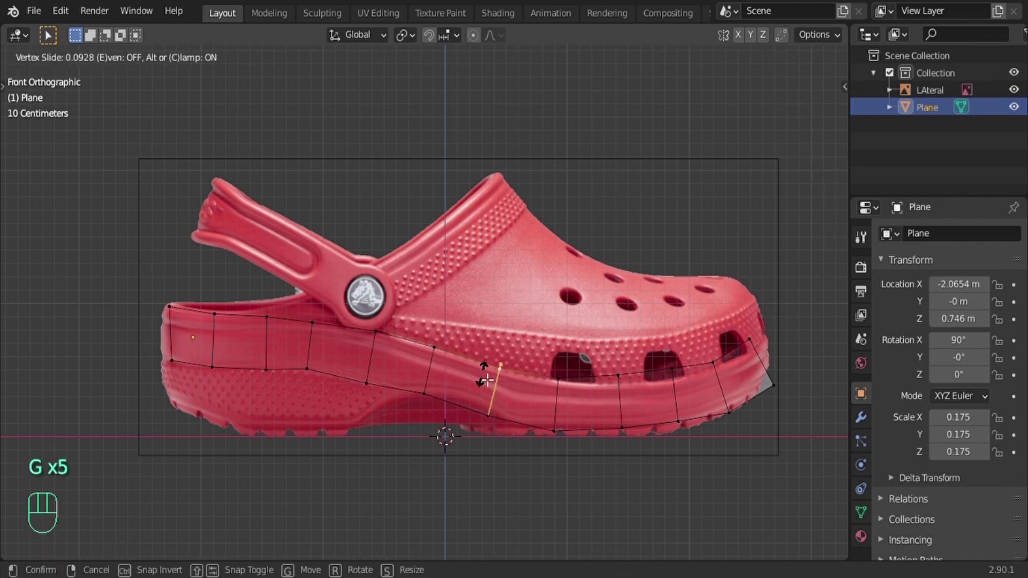
click(482, 368)
Step: Fit the three upper forefoot vertices below the first two side vents to the band's upper edge with Vertex Slide
click(566, 391)
key(g)
key(g)
click(599, 383)
click(618, 375)
key(g)
key(g)
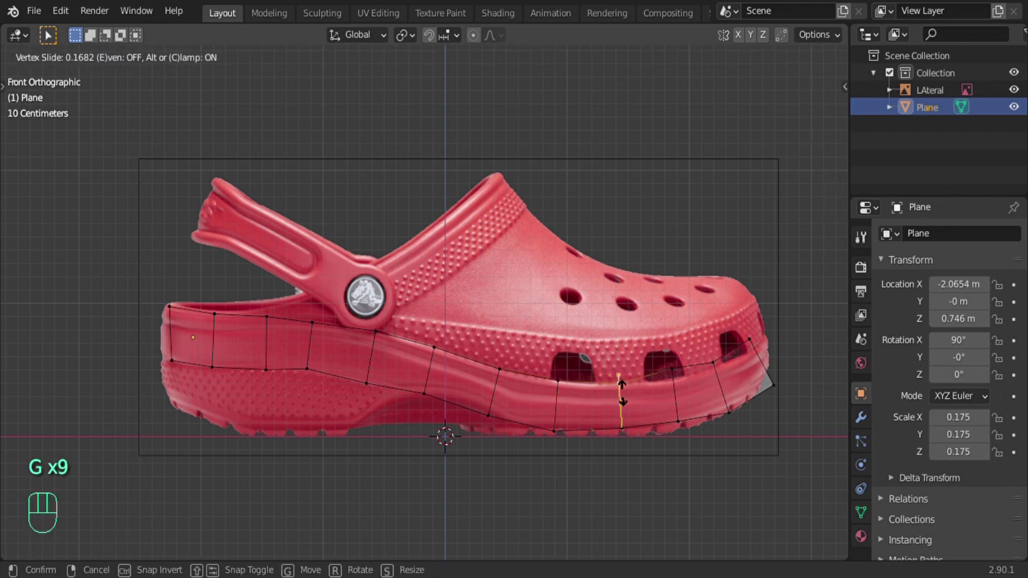
click(684, 385)
key(g)
key(g)
click(676, 390)
Step: Slide the last two upper vertices near the toe down along their edges to the band's upper line
click(718, 385)
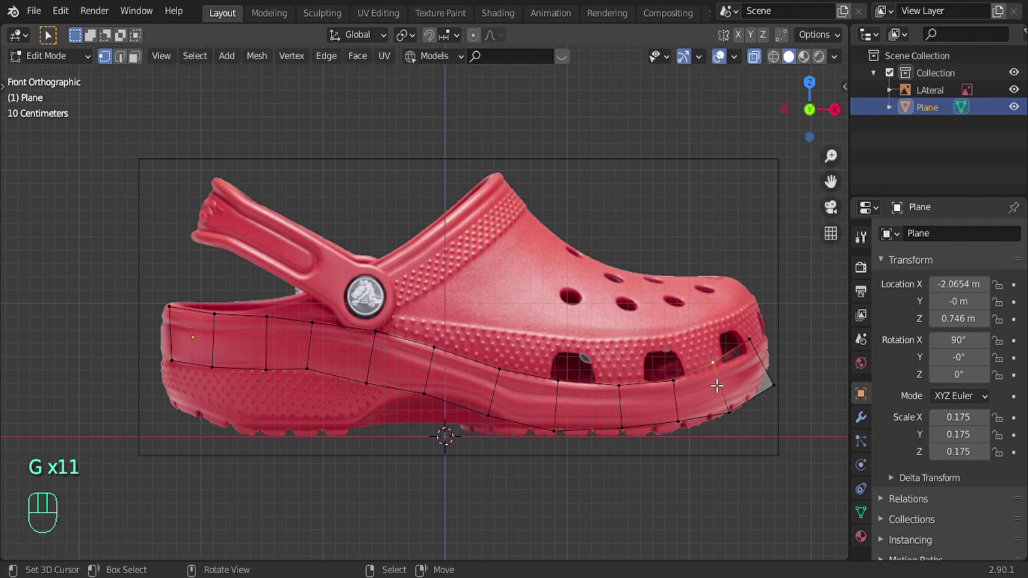
key(g)
key(g)
click(713, 377)
click(753, 348)
key(g)
key(g)
click(759, 354)
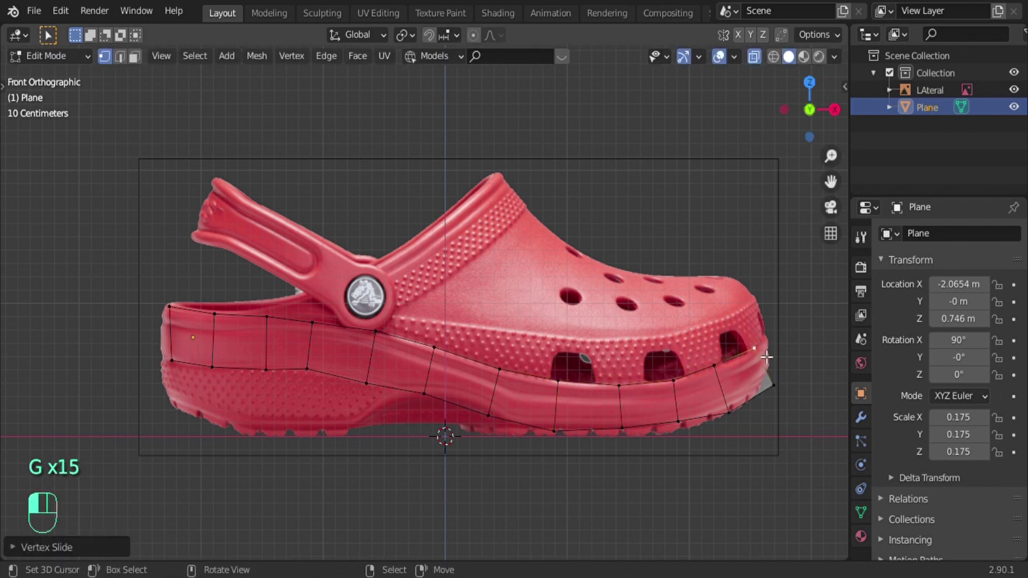
Step: Raise the heel's upper corner vertex slightly and fine-tune the lower vertex just behind the rivet with Vertex Slide
click(157, 323)
key(g)
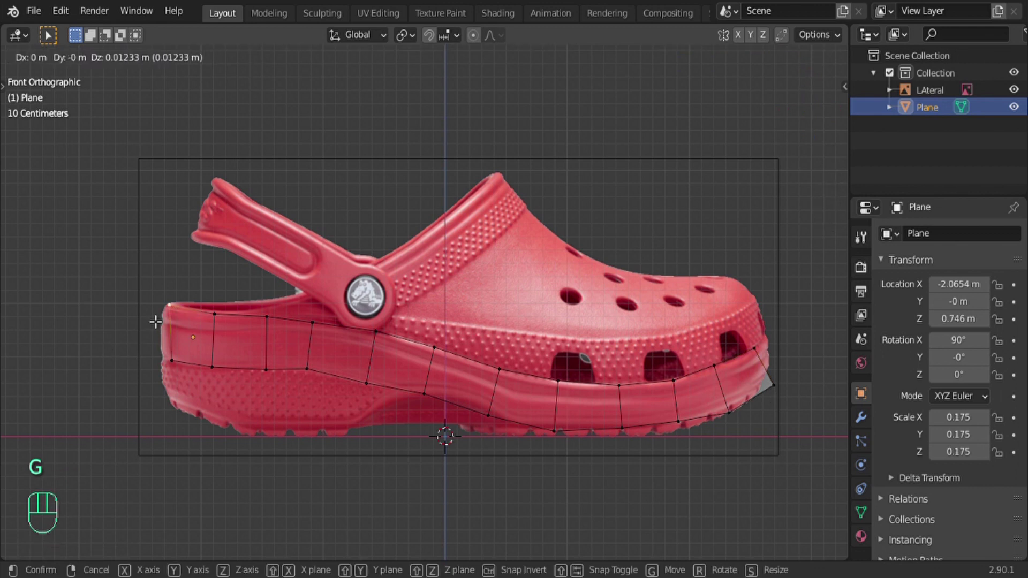
click(157, 322)
click(318, 379)
key(g)
key(g)
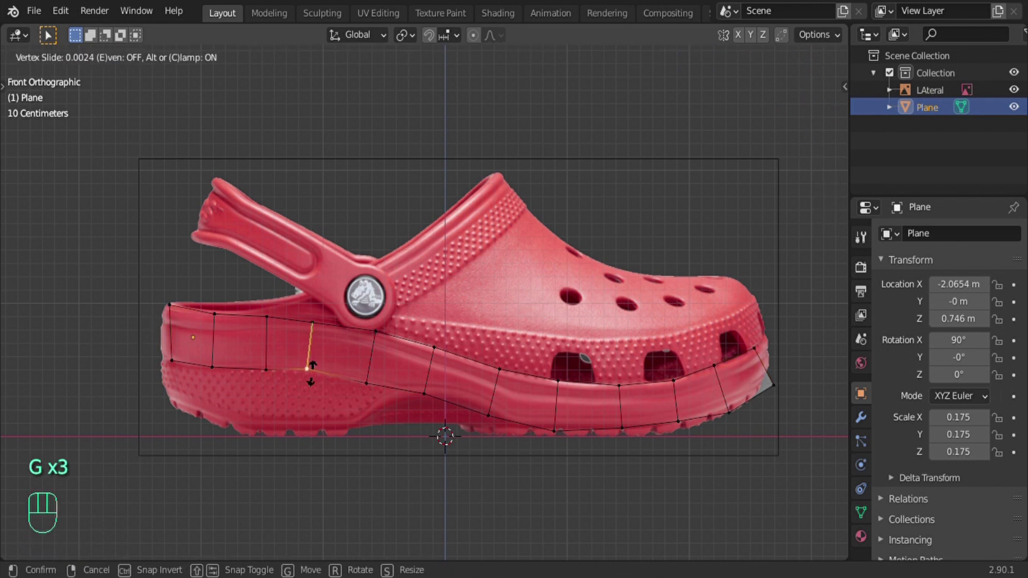
click(311, 373)
Step: Slide the two lower vertices over the sole's arch up along their vertical edges to the band's lower line
click(431, 400)
key(g)
key(g)
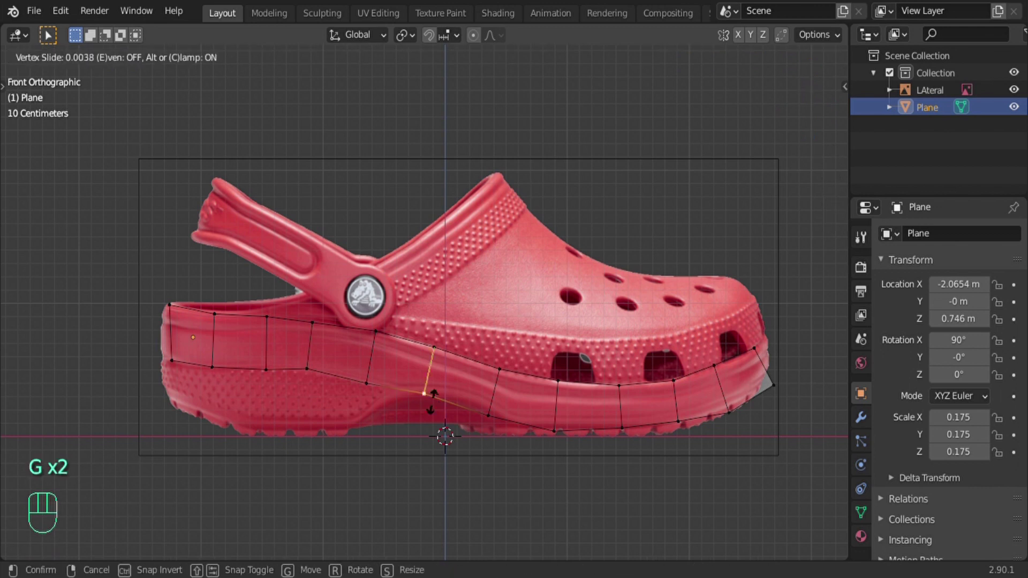
click(433, 408)
click(484, 423)
key(g)
key(g)
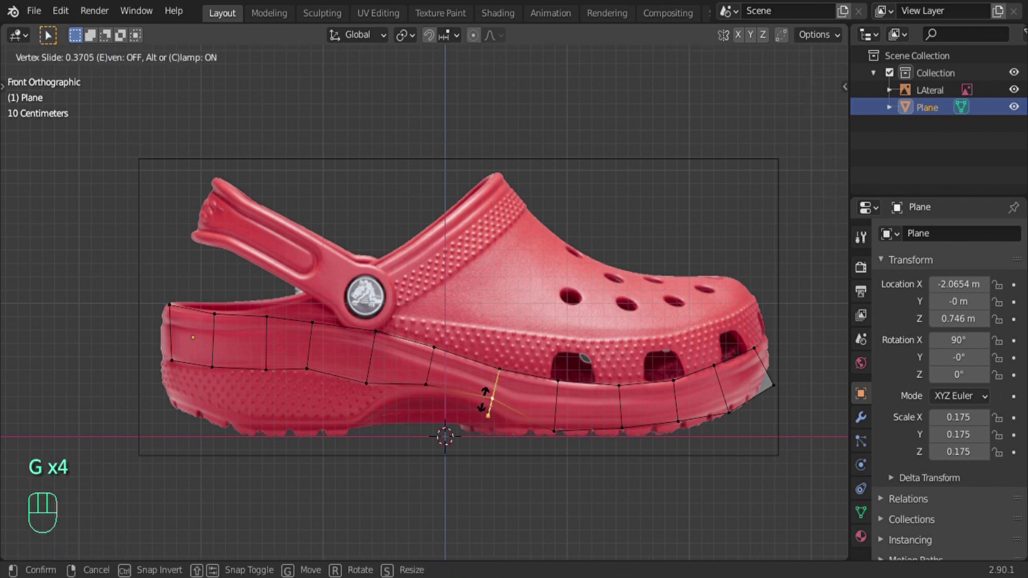
click(486, 411)
Step: Slide the three lower forefoot vertices up along their vertical edges to clear the sole's tread
click(560, 433)
key(g)
key(g)
click(566, 422)
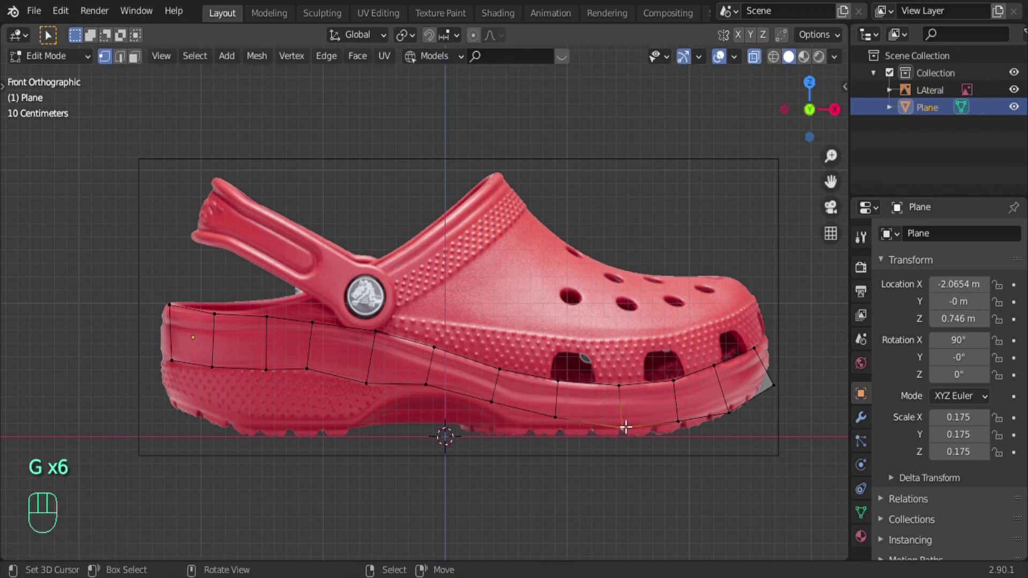
click(621, 427)
key(g)
key(g)
click(623, 423)
click(671, 423)
key(g)
key(g)
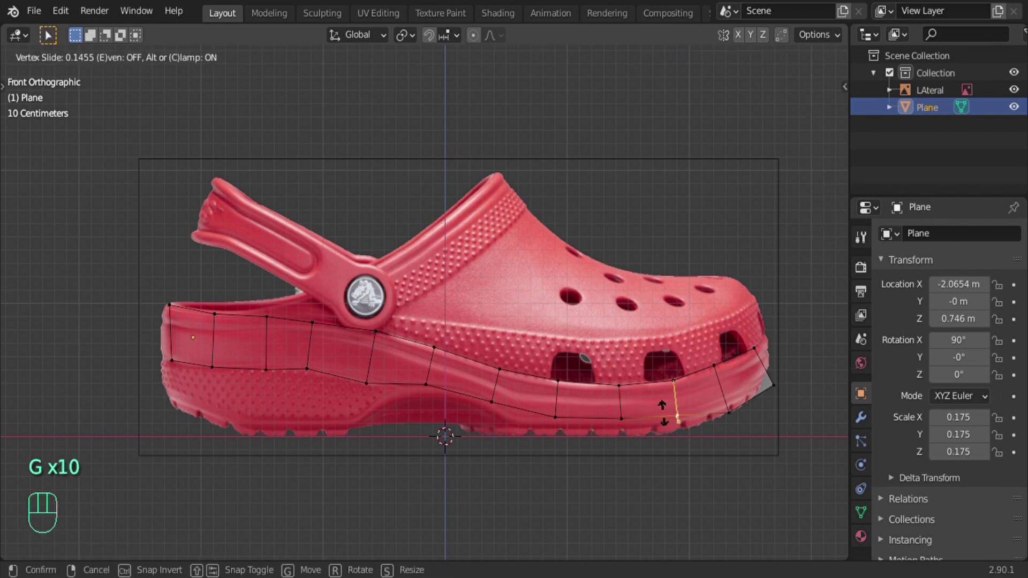
click(676, 417)
Step: Slide the last two lower vertices at the toe up and inward so the strip ends on the shoe's outline
click(728, 416)
key(g)
key(g)
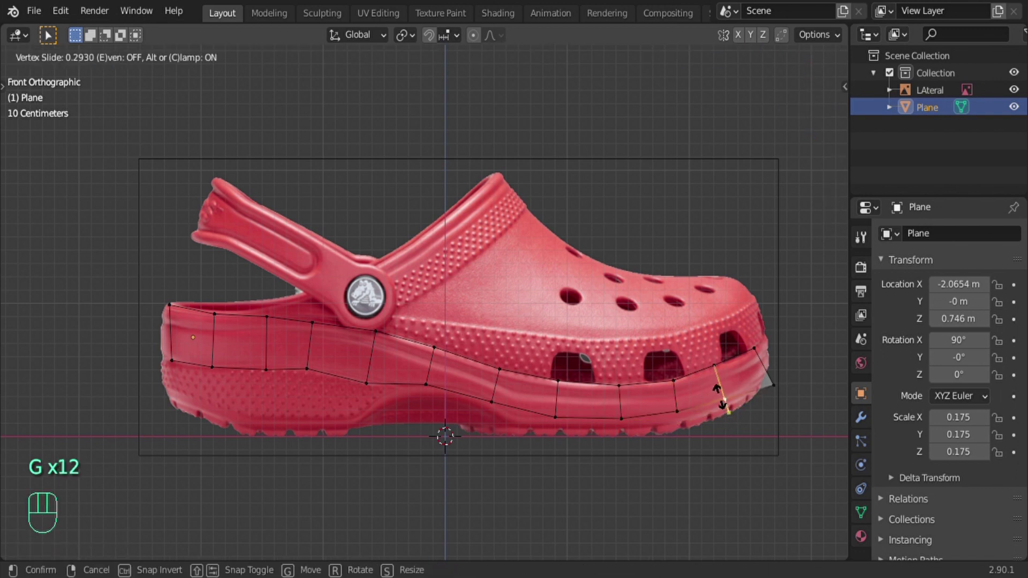
click(779, 390)
click(774, 386)
key(g)
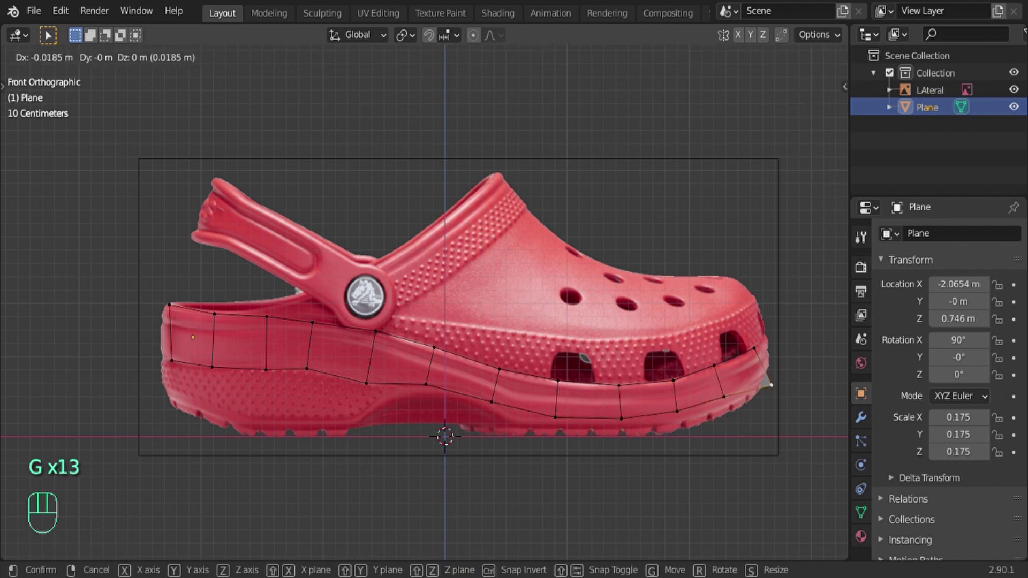
key(g)
click(782, 399)
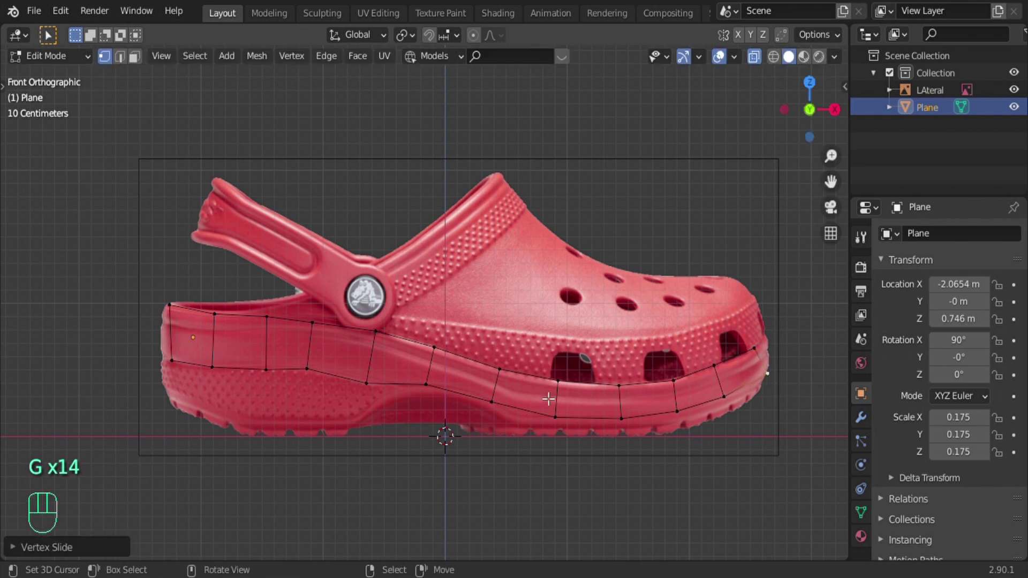
Step: Add a vertical loop cut in the strip segment just ahead of the arch and lower its bottom vertex to the band's curve
key(ctrl+r)
click(533, 414)
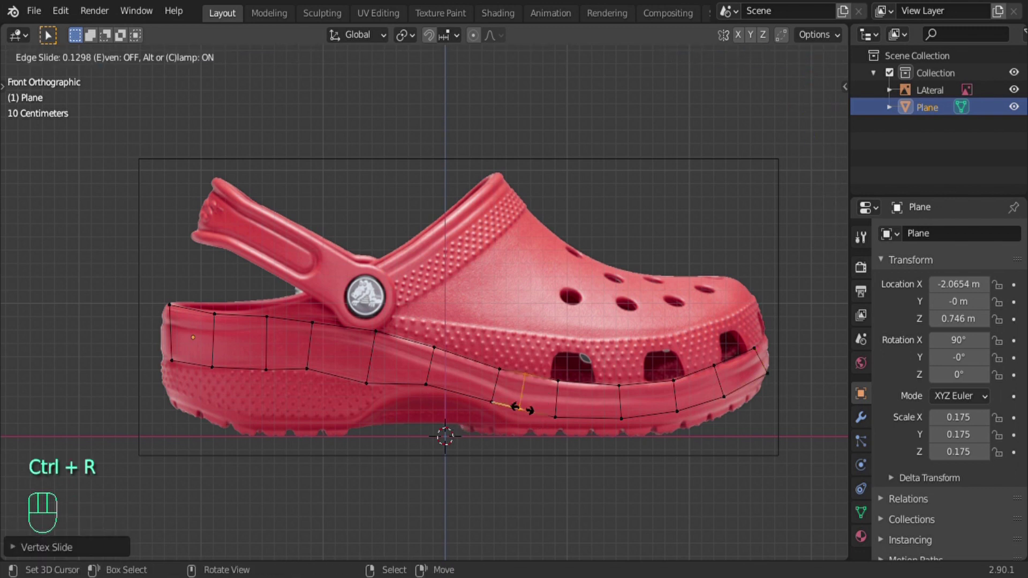
click(523, 419)
key(g)
click(374, 435)
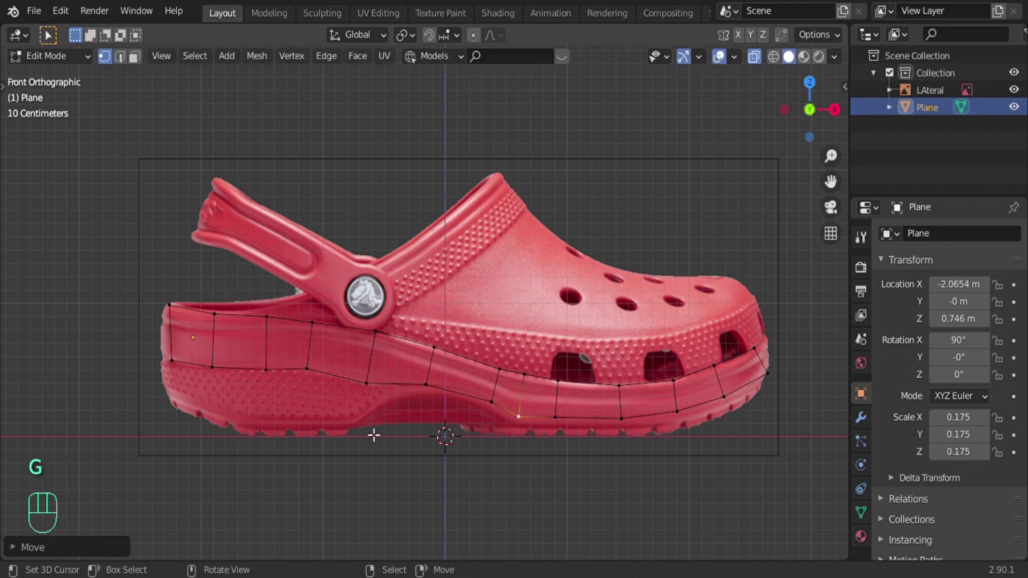
Step: Nudge the third lower vertex from the heel and move both toe-tip vertices to fit the band's contour
click(277, 386)
key(g)
click(224, 390)
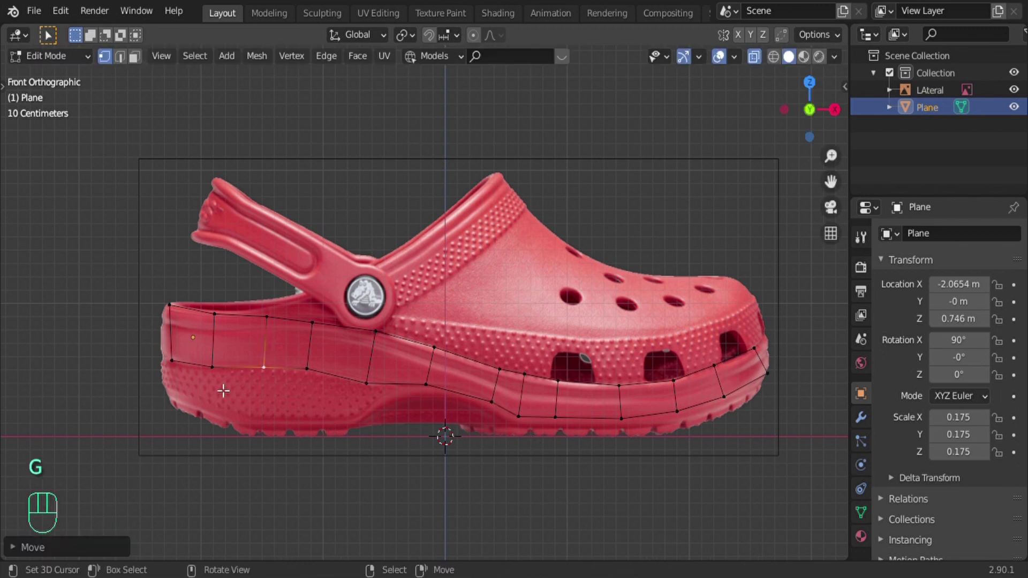
click(775, 380)
key(g)
click(776, 399)
key(g)
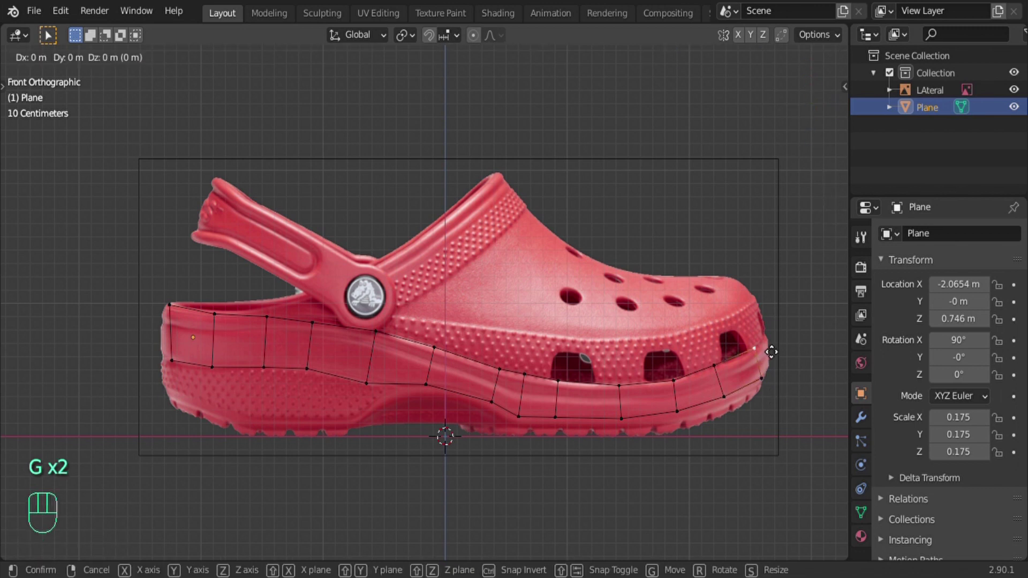
click(776, 350)
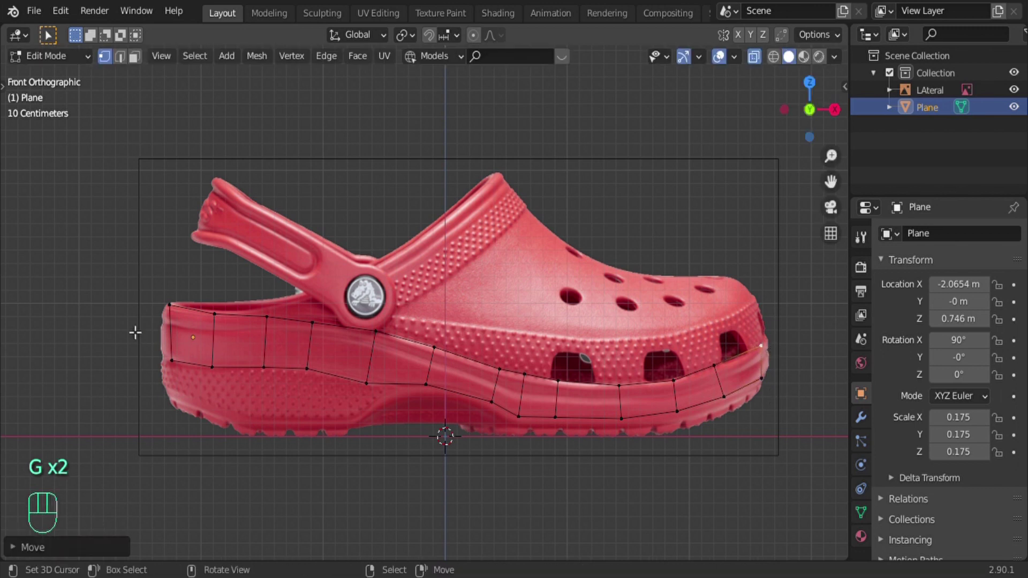
Step: In top view, move the top reference image about -0.435 m along Y so the shoe is centred on the X axis
middle_drag(356, 382, 413, 412)
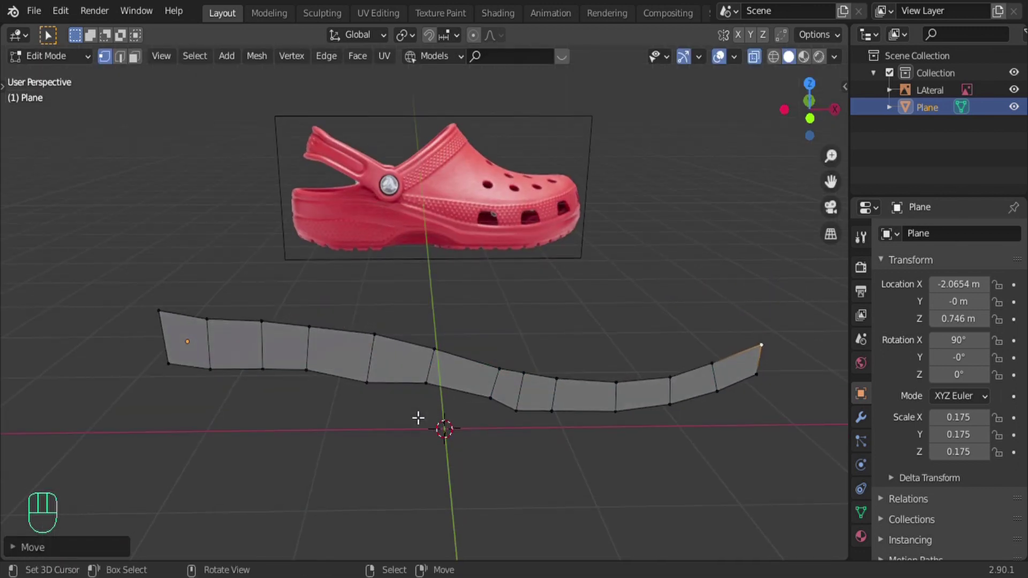
key(Tab)
middle_drag(418, 314, 553, 291)
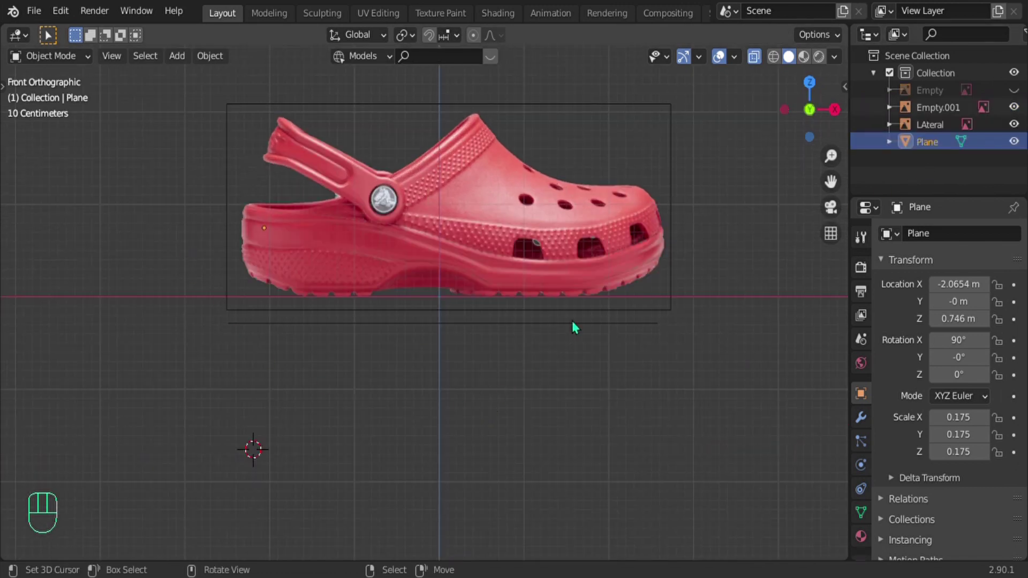
key(KP_7)
key(Tab)
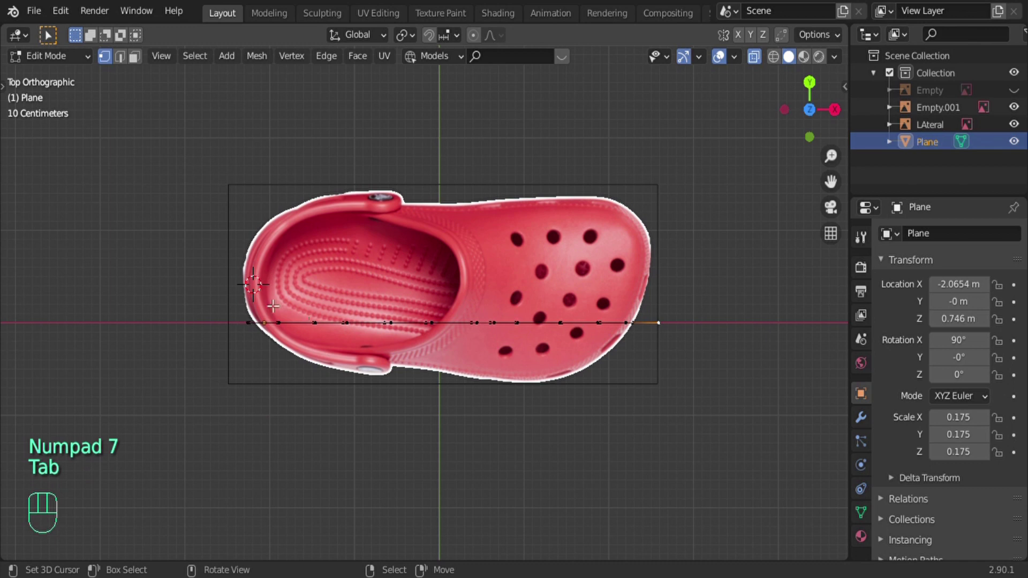
key(Tab)
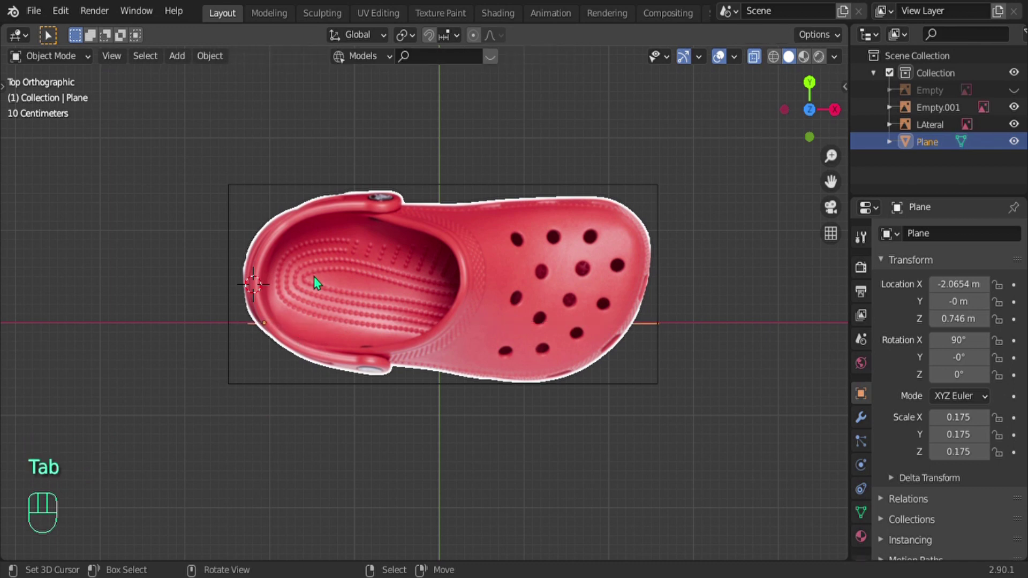
click(421, 284)
key(g)
key(y)
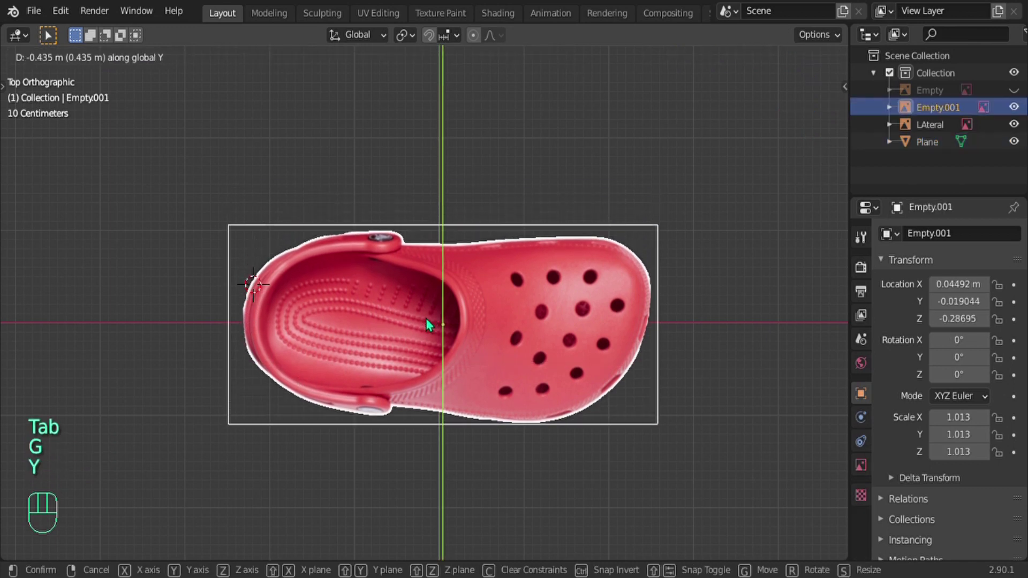
click(432, 385)
Step: Put the side-band plane into Edit Mode in top view and turn on proportional editing
middle_drag(462, 371, 454, 286)
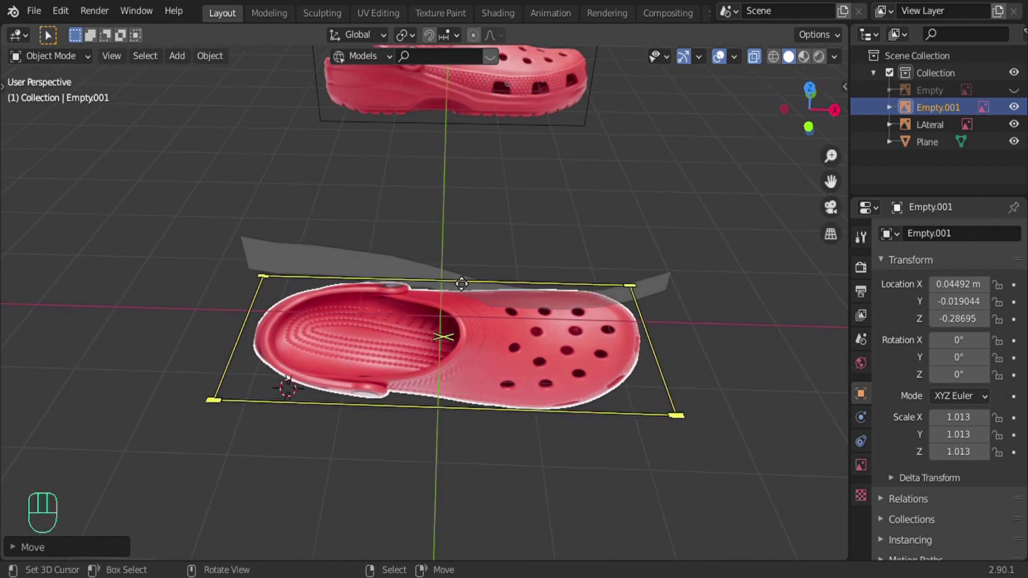
click(443, 289)
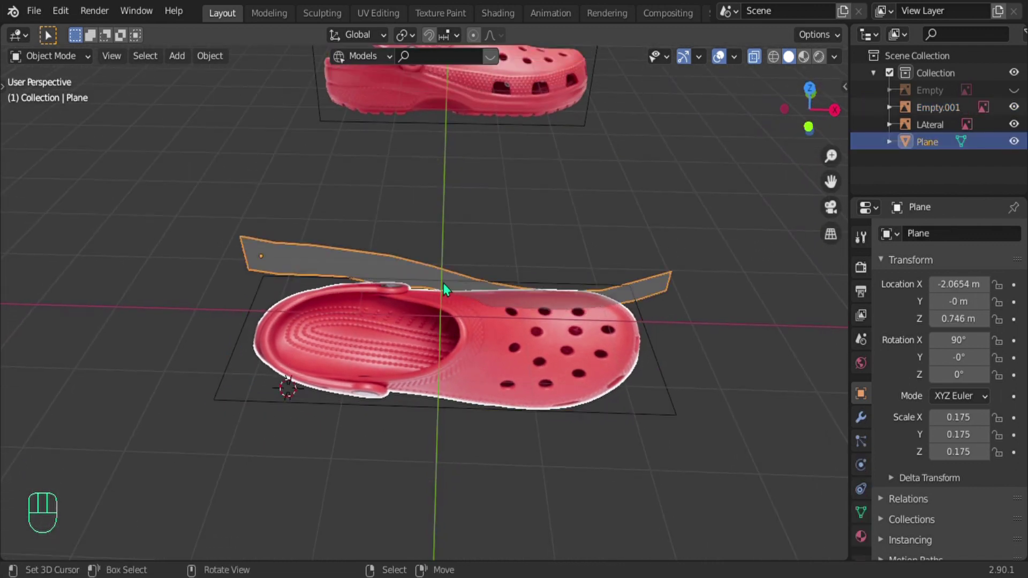
key(KP_7)
key(Tab)
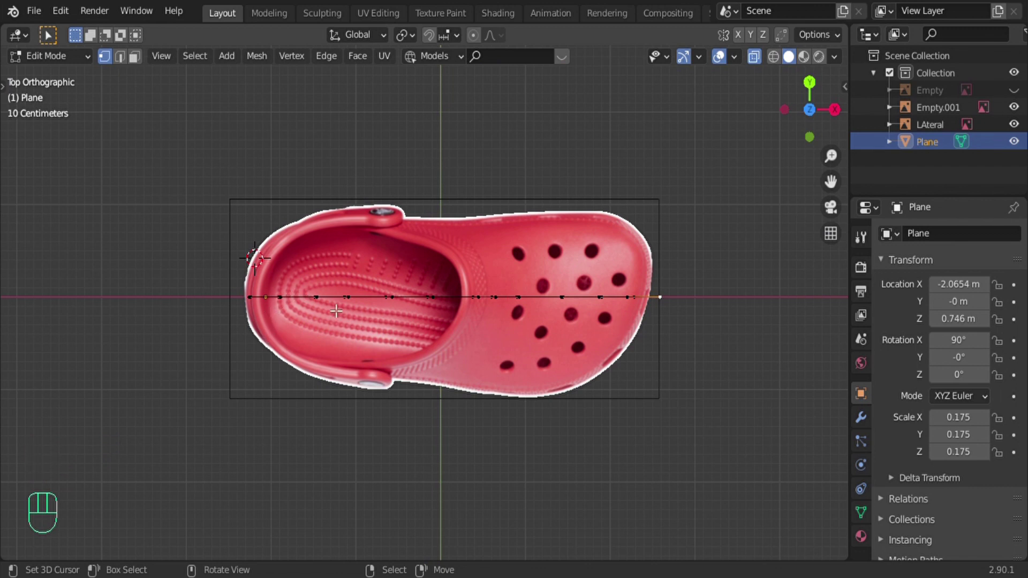
click(276, 285)
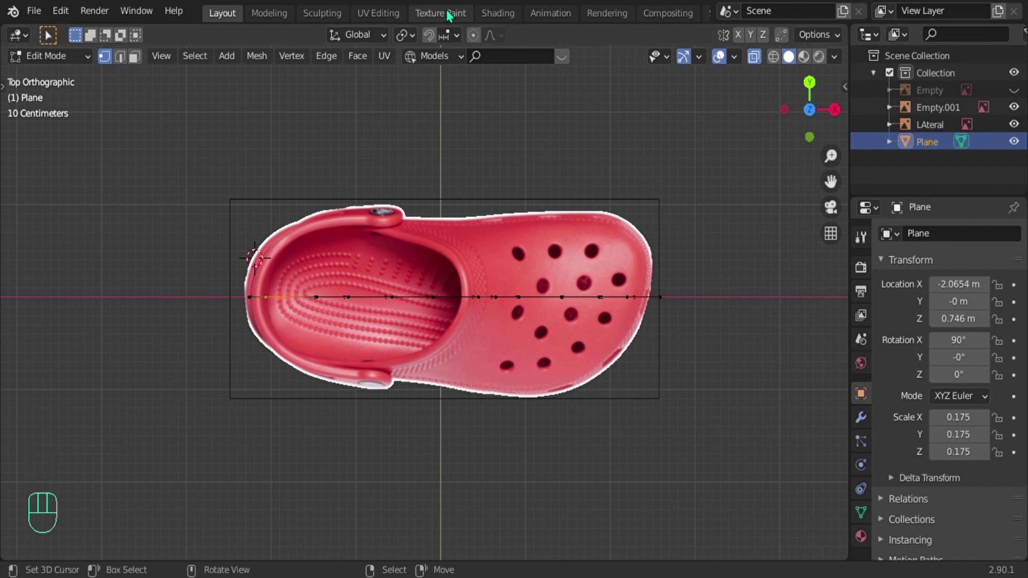
click(474, 36)
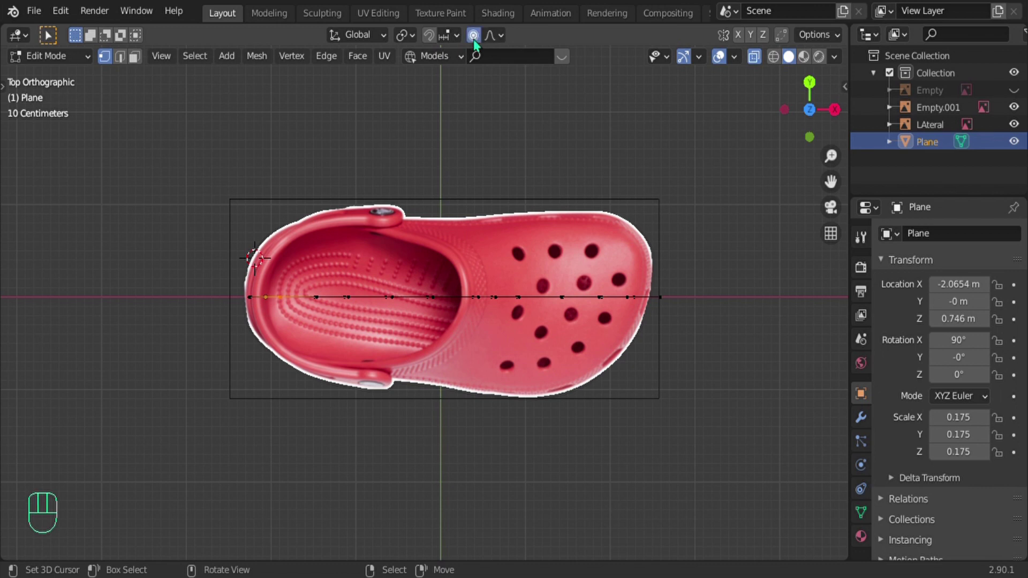
key(g)
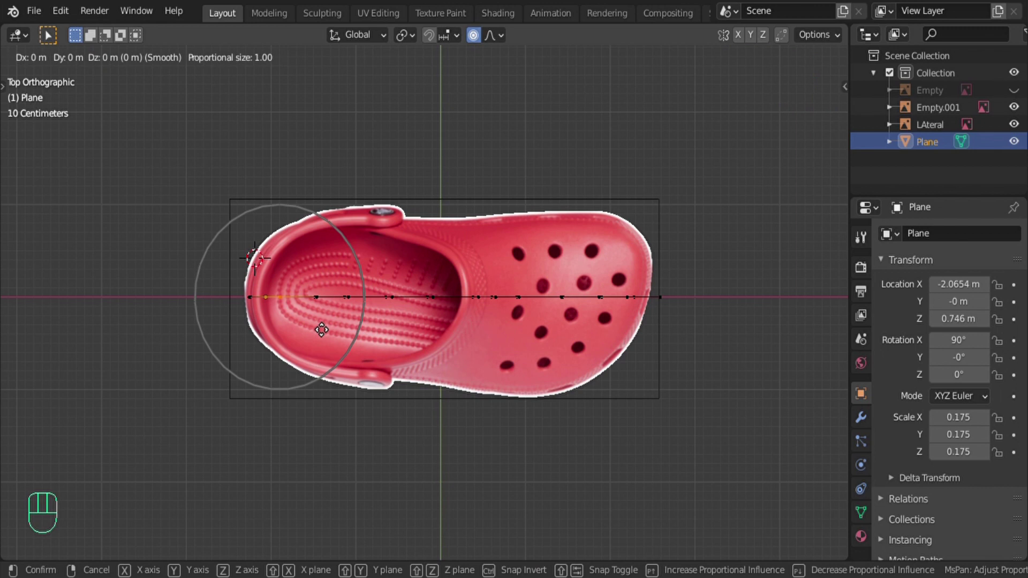
right_click(320, 321)
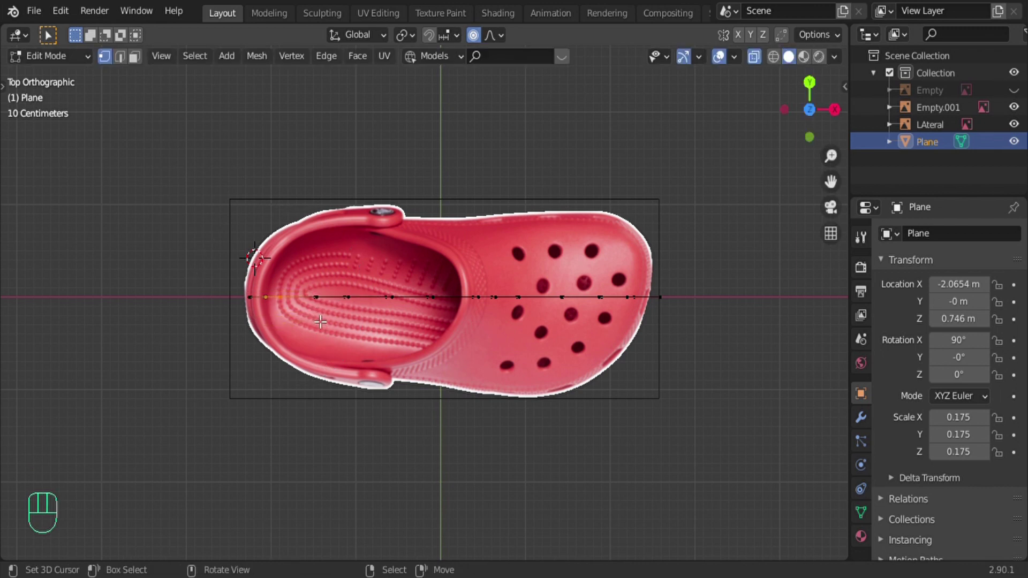
Step: Move the third vertex pair from the heel along Y to the shoe's outer outline, with a proportional size of 1.00
click(310, 292)
key(g)
key(y)
key(u)
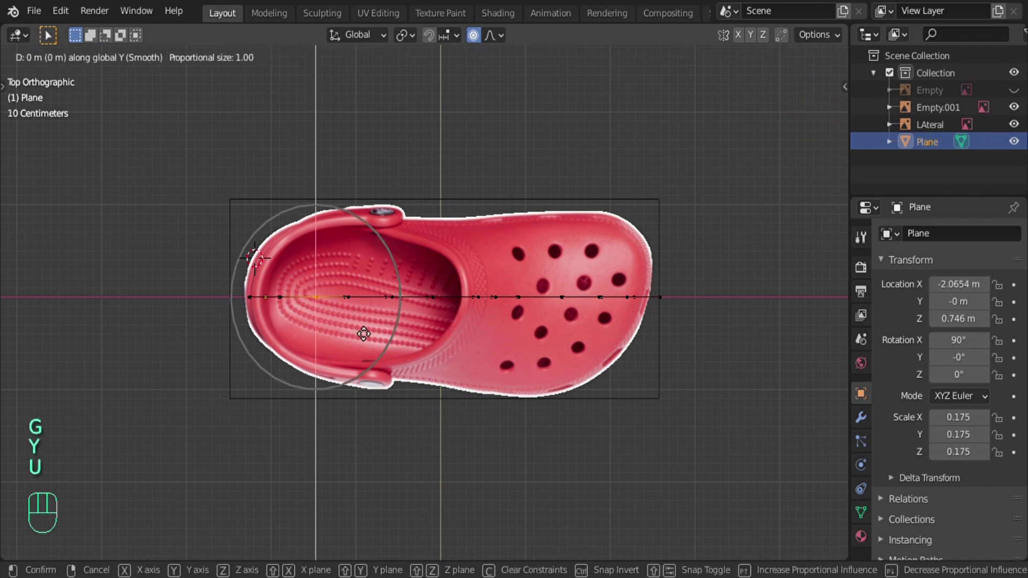
click(348, 412)
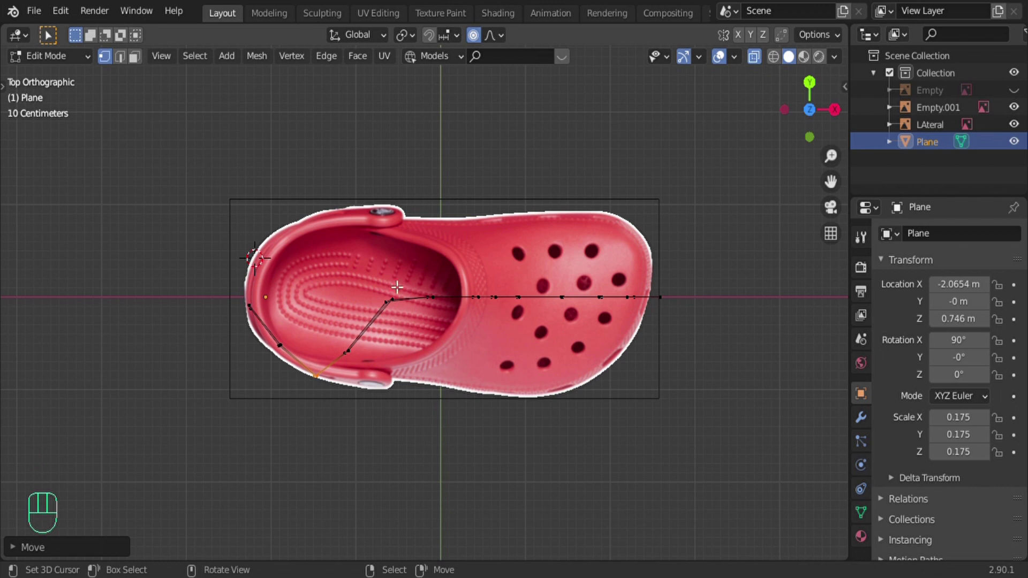
Step: Move the vertex pair at the front end of the strap rivet along Y to the outer outline, with a proportional size of 1.21
key(g)
key(y)
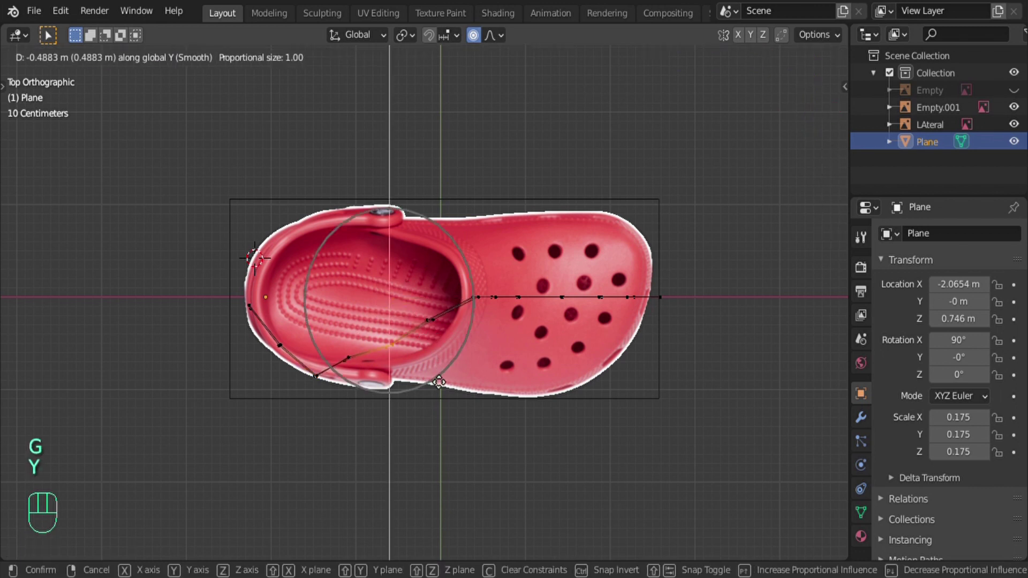
scroll(441, 413, down, 2)
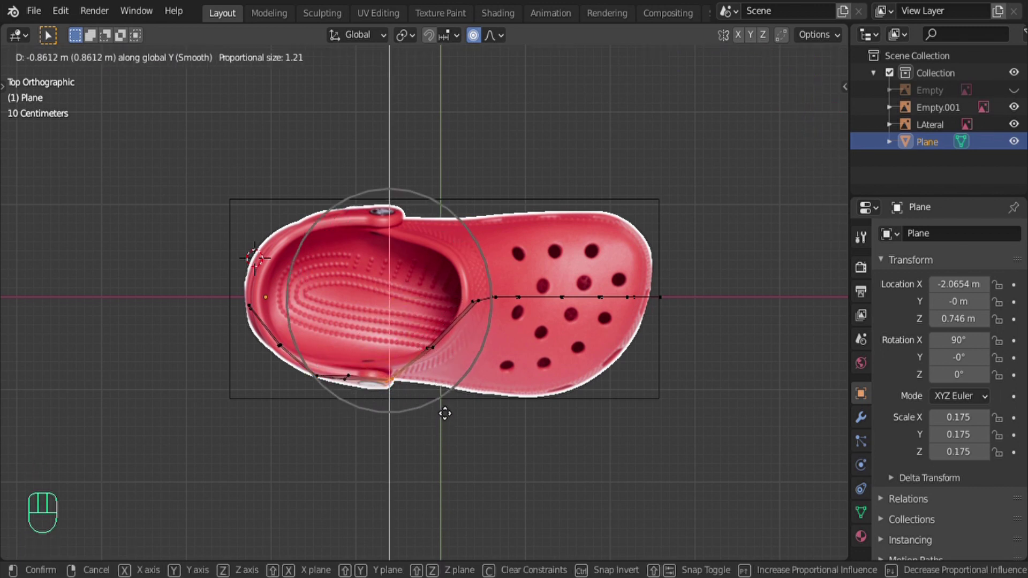
click(443, 413)
Step: Move the remaining vertex pairs between instep and toe tip, plus the heel pair, onto the outline with smaller proportional sizes such as 0.42
click(493, 35)
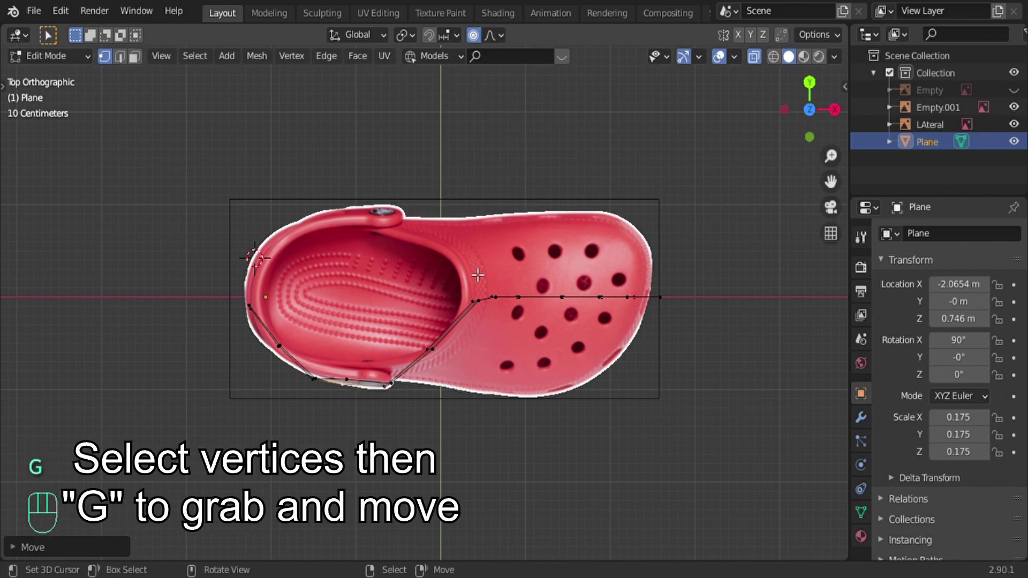
key(g)
scroll(658, 347, up, 3)
click(682, 326)
key(g)
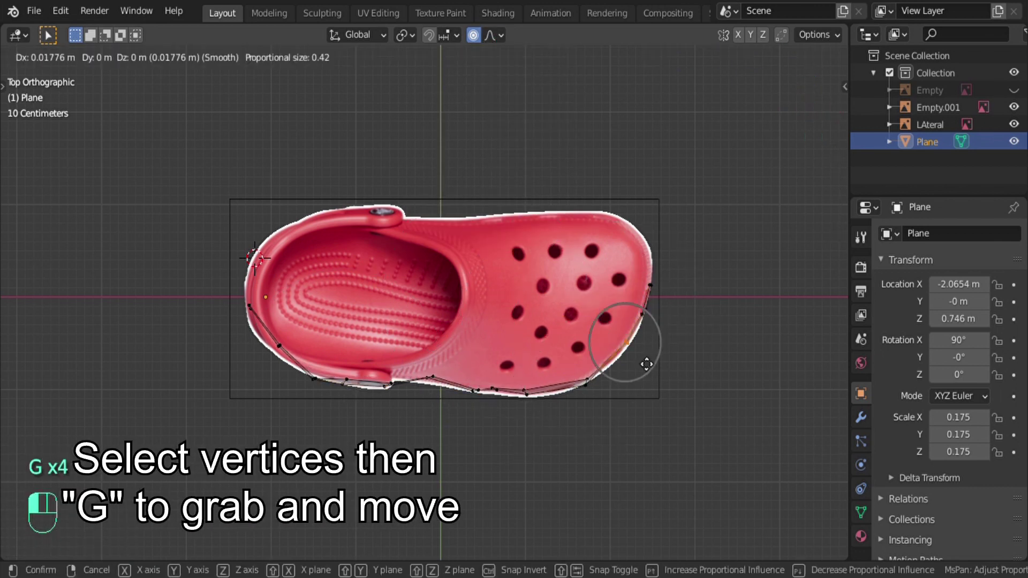
click(653, 332)
key(g)
click(296, 356)
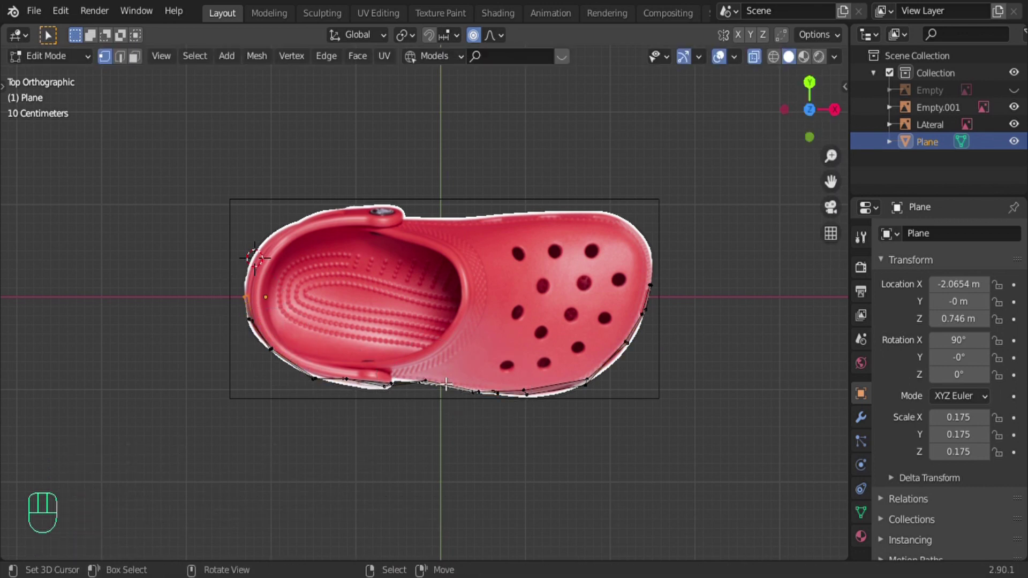
Step: Turn off proportional editing and select the vertex pair at the forefoot's widest point in top view
scroll(704, 415, up, 4)
shift+middle_drag(666, 355, 514, 204)
mouse_move(562, 257)
shift+middle_down()
mouse_move(592, 276)
mouse_move(573, 272)
shift+middle_up()
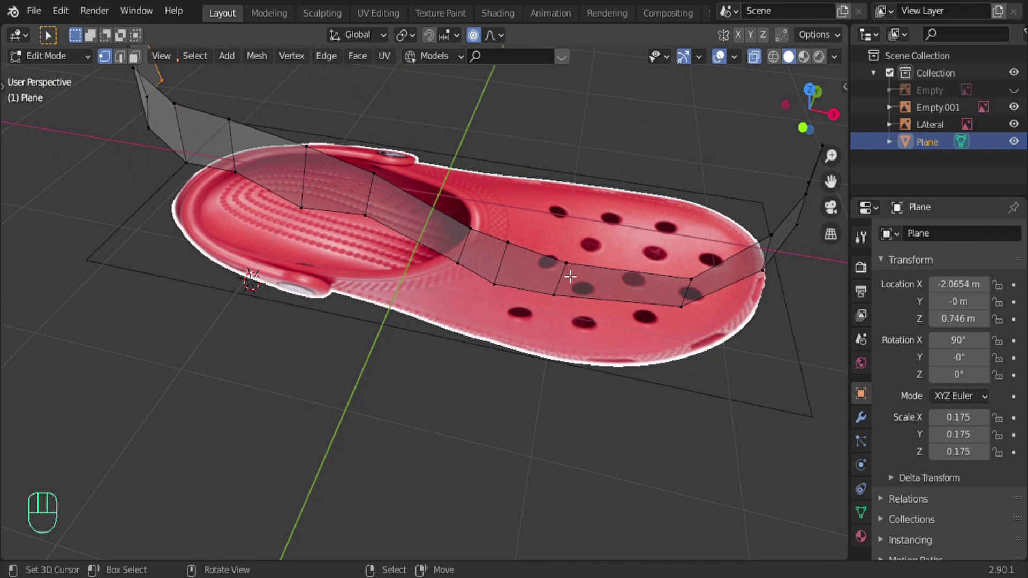
key(KP_7)
click(556, 246)
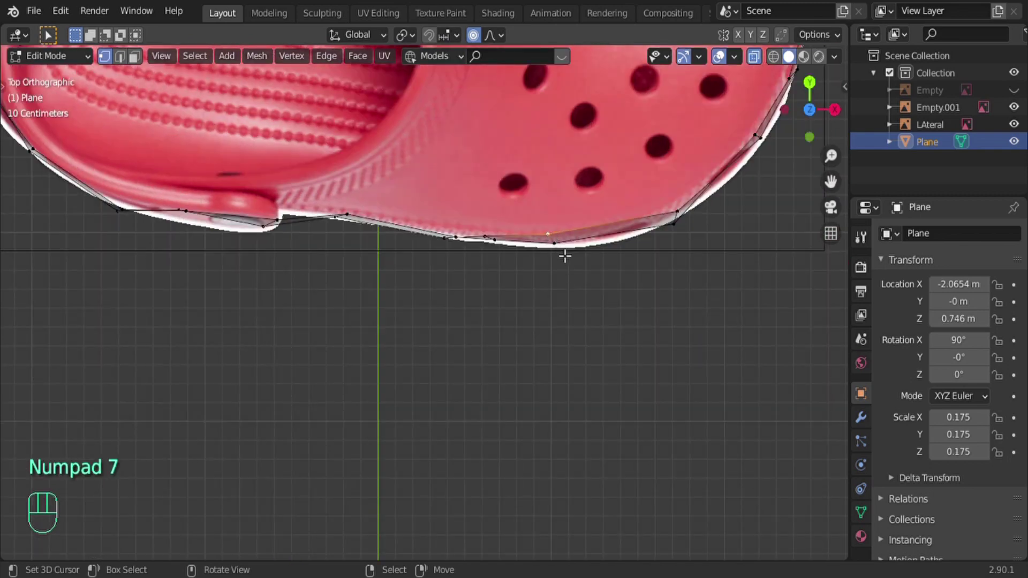
key(g)
right_click(575, 289)
click(473, 34)
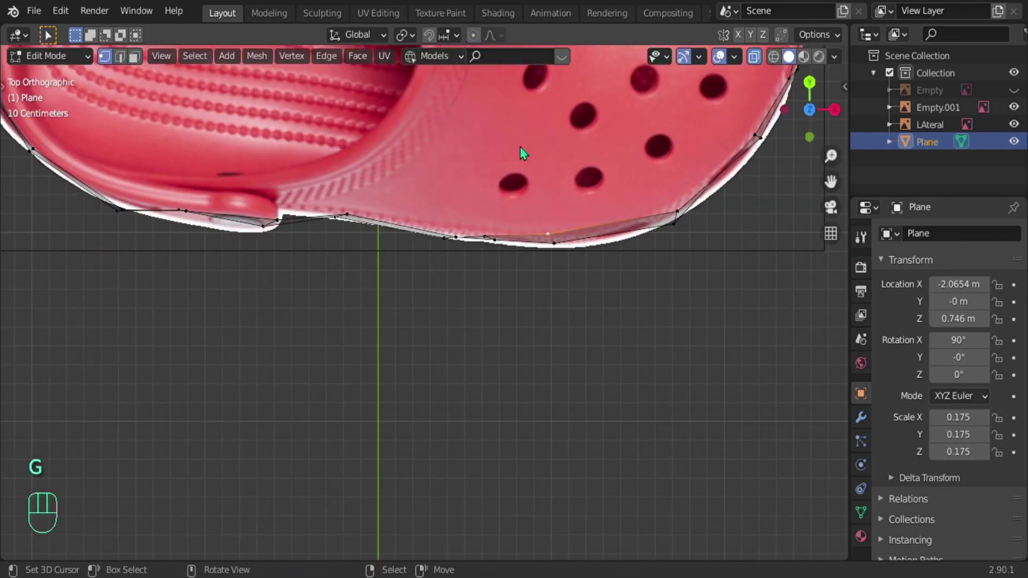
drag(537, 200, 603, 306)
key(r)
key(r)
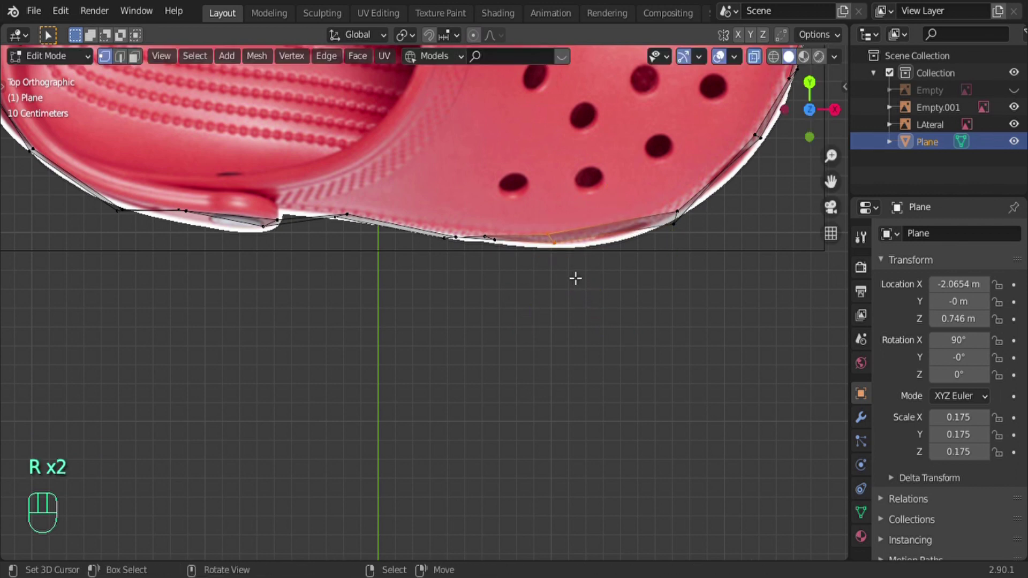
key(r)
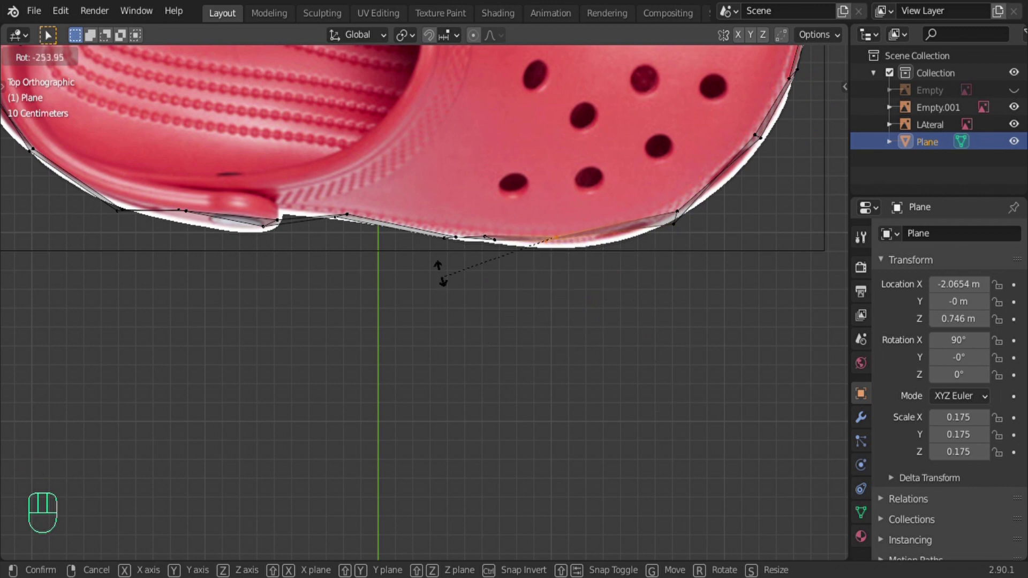
key(y)
key(x)
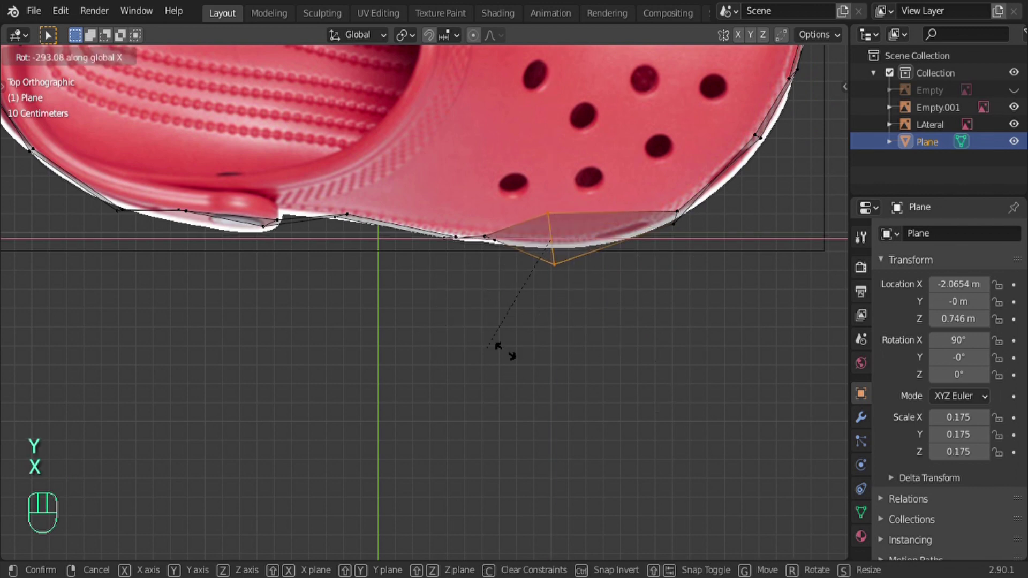
right_click(500, 350)
Step: Trackball-rotate the vertex pair at the forefoot's widest point until its vertices overlap in top view, and move it onto the outline
key(r)
key(r)
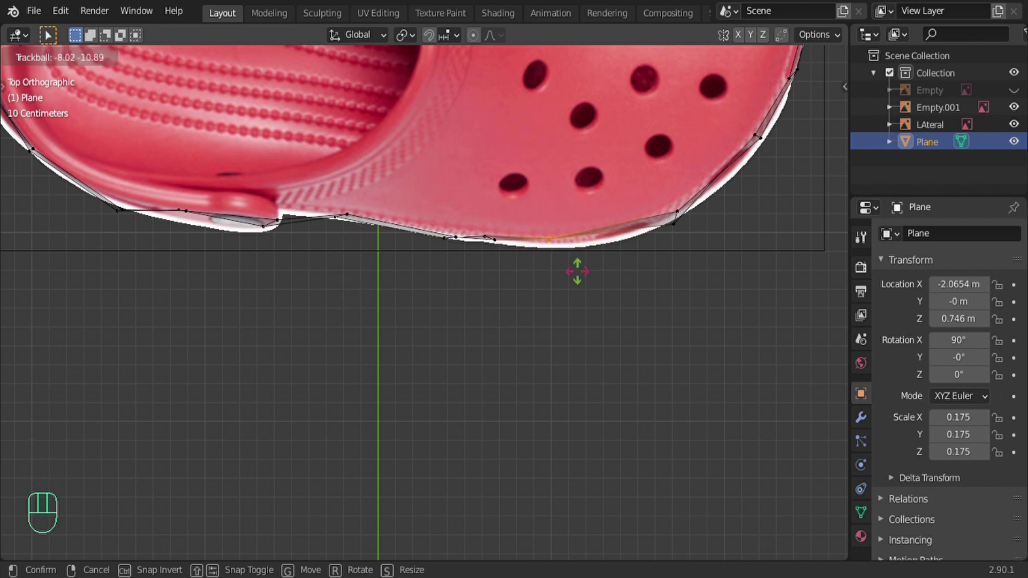
click(586, 277)
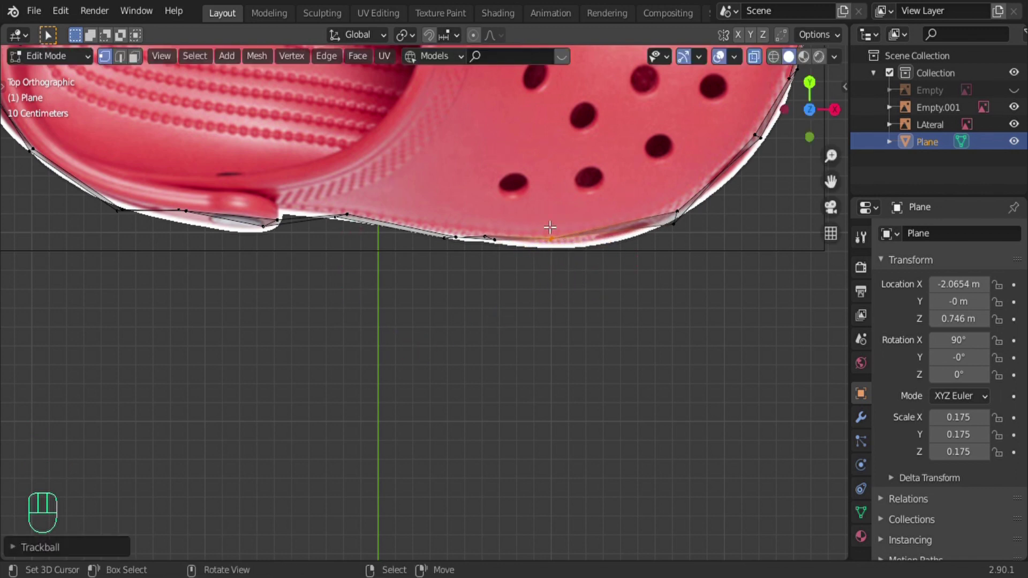
key(g)
click(596, 314)
Step: Trackball-rotate the next vertex pair toward the toe so its vertices overlap from above, and place it on the outline
key(r)
key(r)
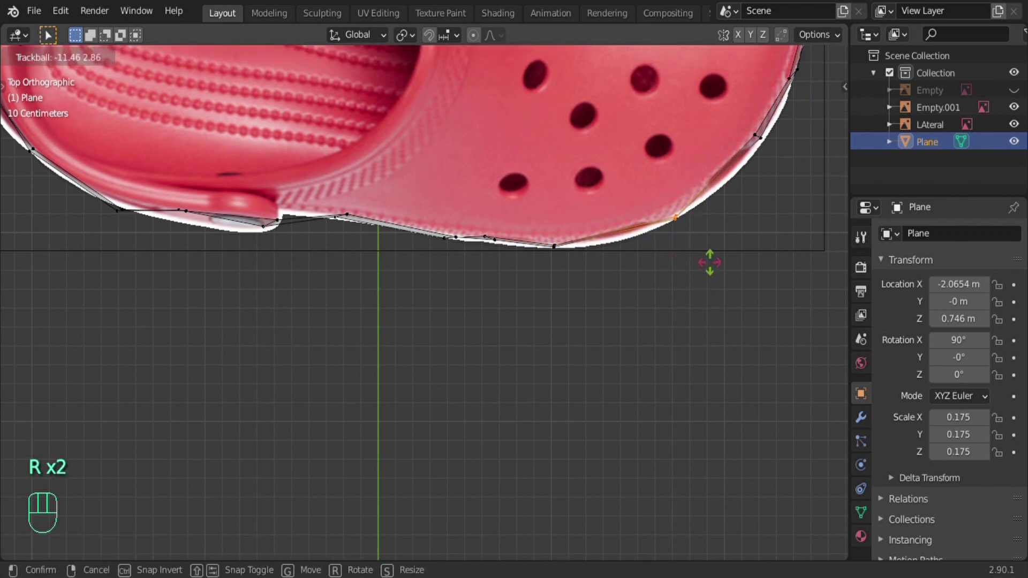
click(692, 264)
key(g)
click(684, 269)
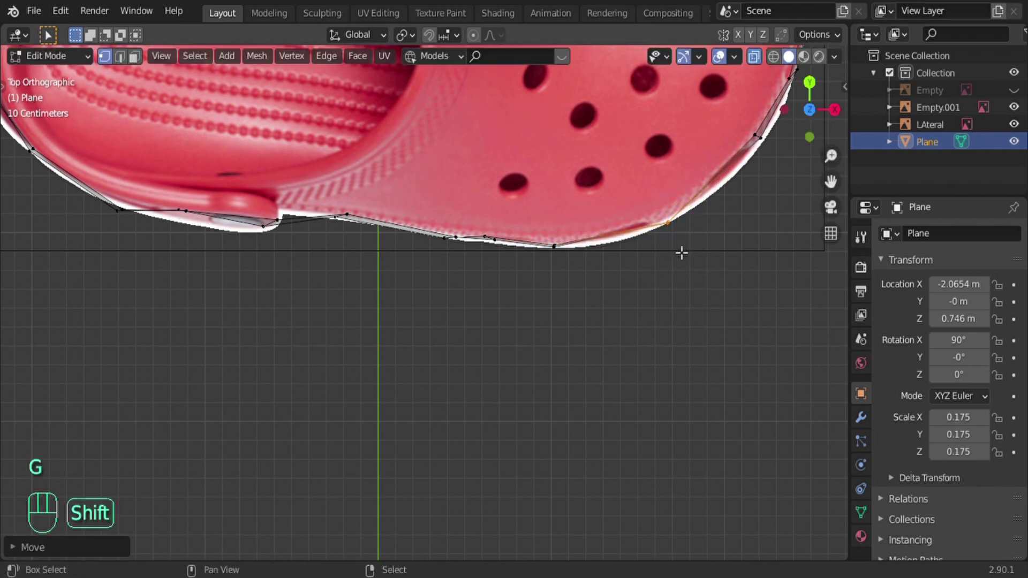
Step: Align the vertex pair halfway around the toe curve vertically with a trackball rotation, and move it to the shoe's edge
shift+middle_drag(679, 252, 502, 342)
drag(558, 218, 643, 299)
key(r)
key(r)
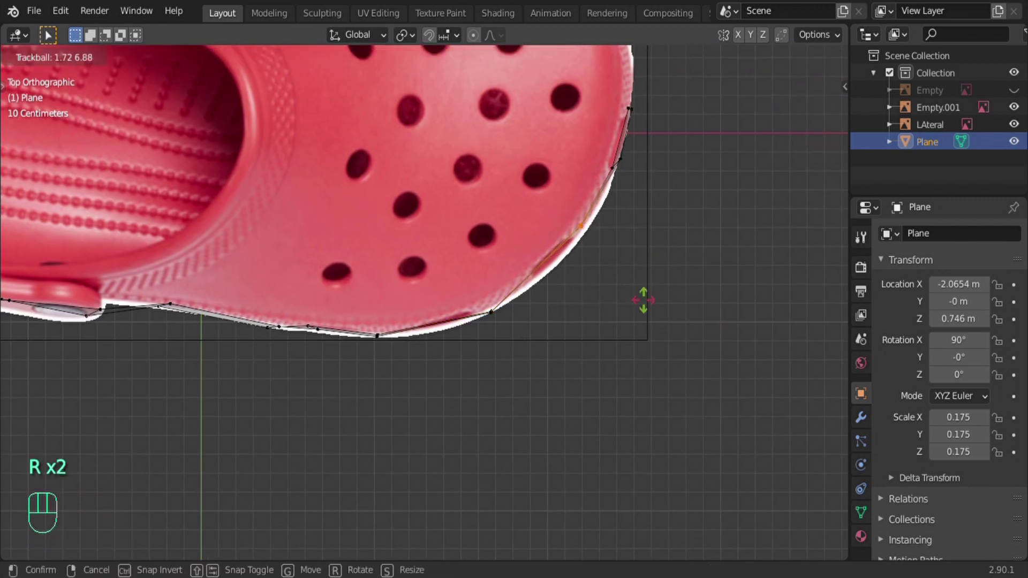
click(636, 298)
key(g)
click(632, 304)
Step: Trackball-rotate the vertex pair just before the toe tip to stand upright, and move it onto the outline
drag(616, 157, 657, 189)
key(r)
key(r)
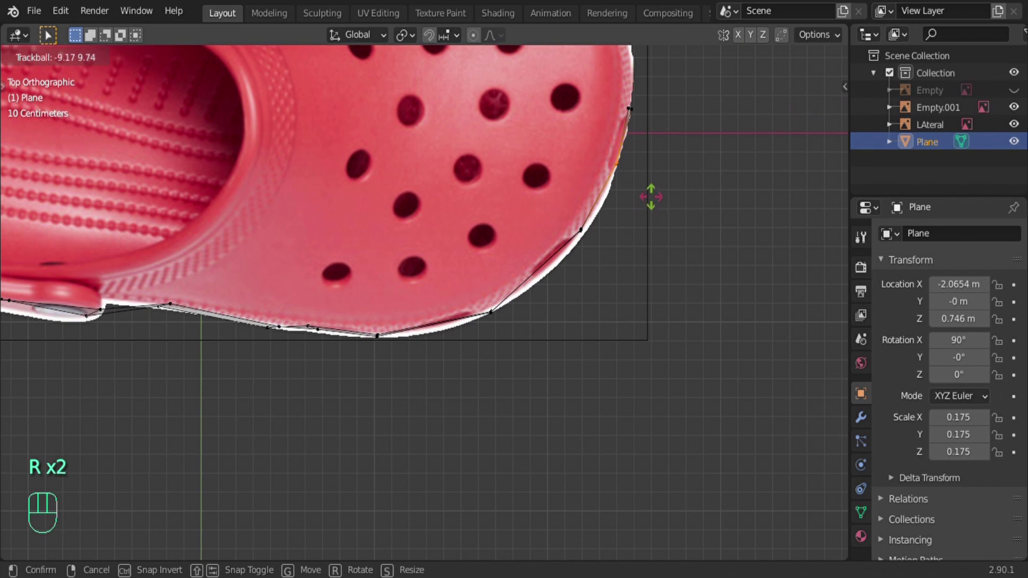
click(653, 201)
key(g)
click(615, 188)
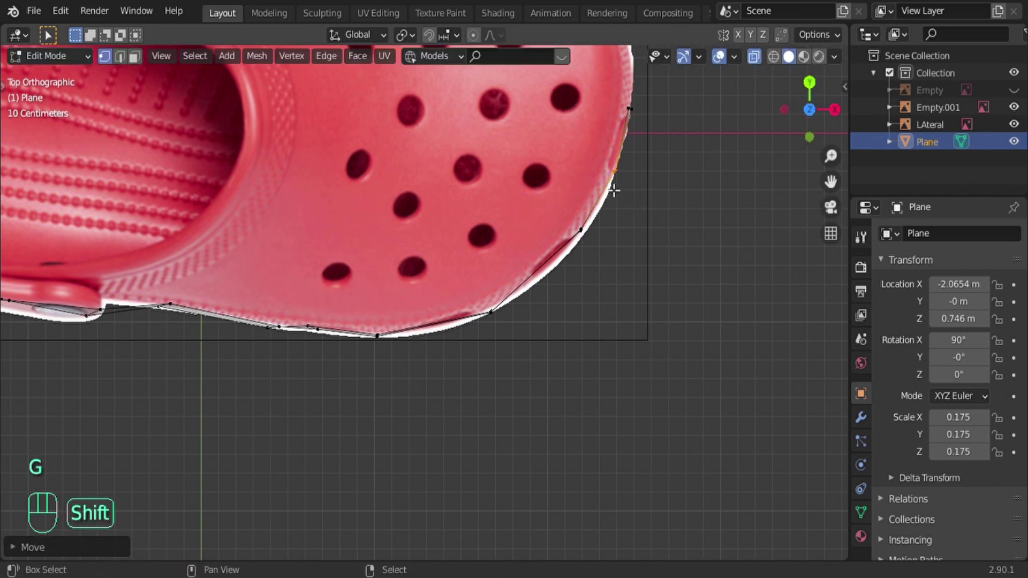
Step: Straighten the toe-tip vertex pair with a trackball rotation and move it onto the outline near the X axis
shift+middle_drag(615, 188, 604, 264)
click(661, 227)
key(r)
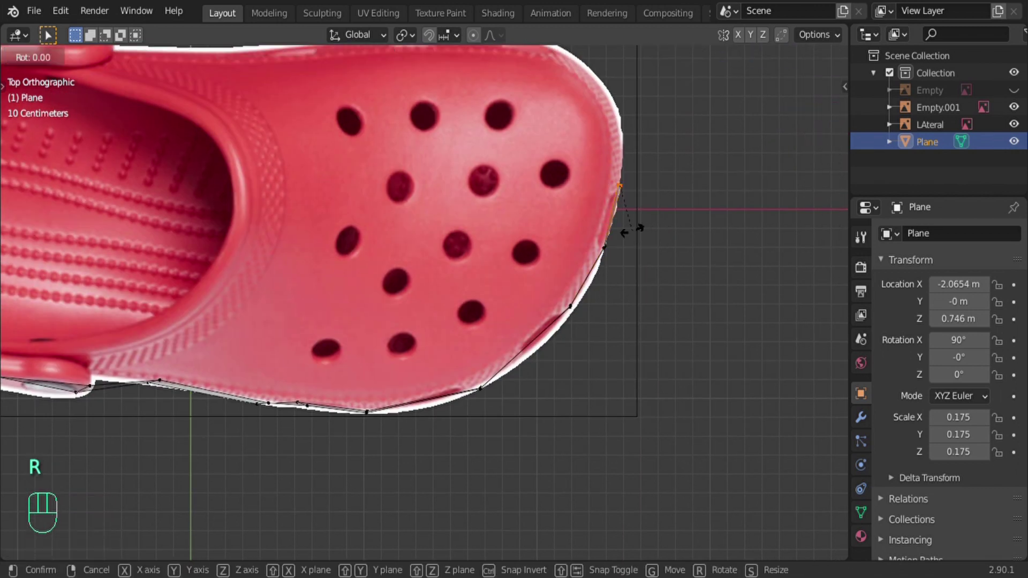
key(r)
click(643, 238)
key(g)
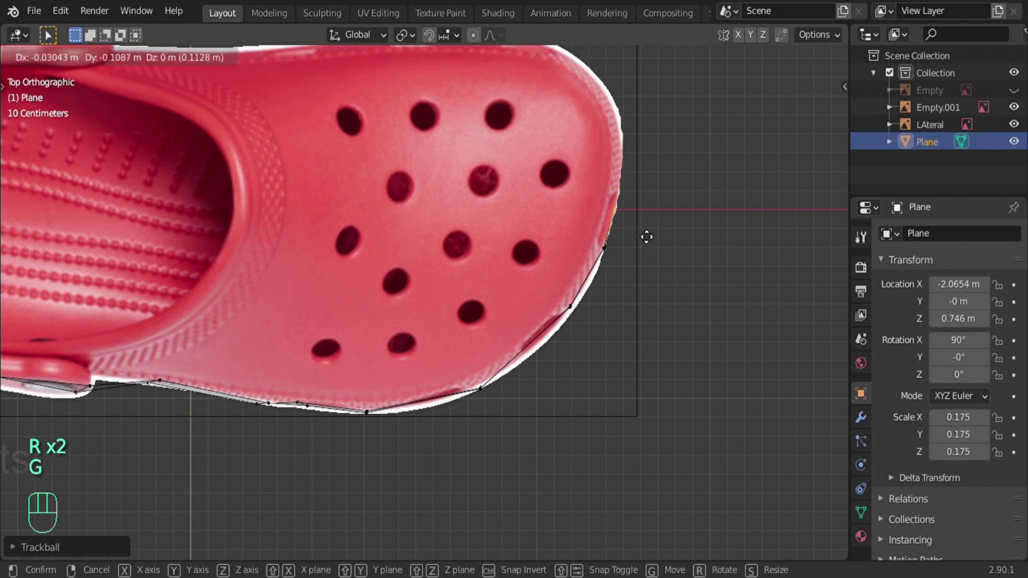
click(647, 236)
Step: Trackball-rotate the vertex pair just behind the forefoot's widest point so its vertices overlap, and adjust its position on the outline
shift+middle_drag(646, 236, 427, 359)
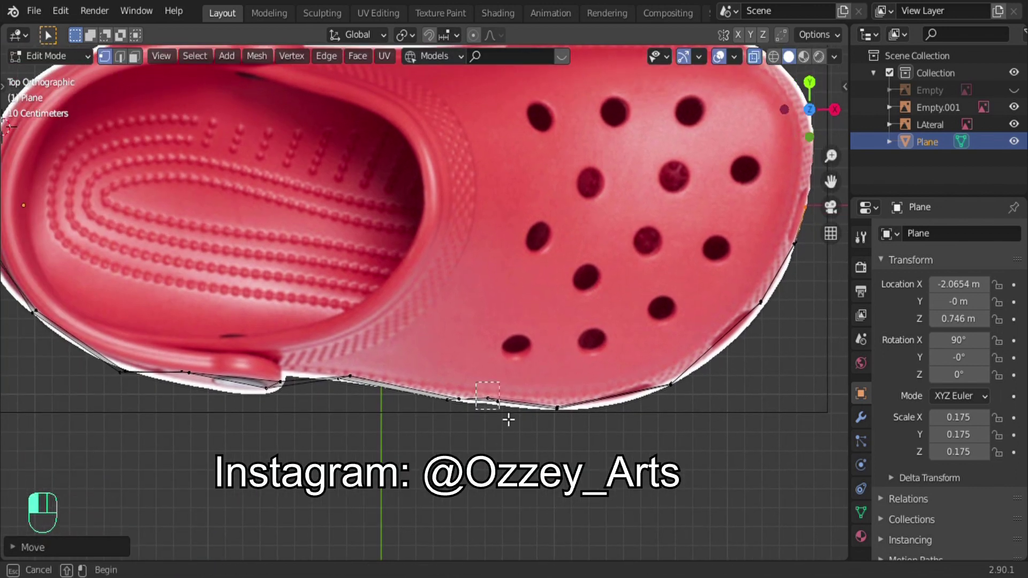
key(r)
key(r)
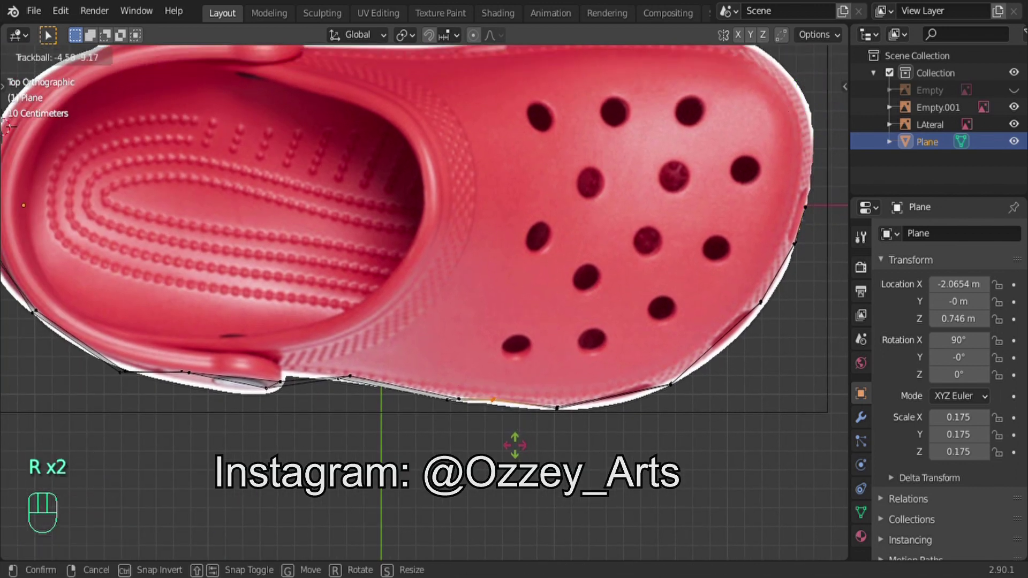
click(513, 437)
key(g)
click(476, 439)
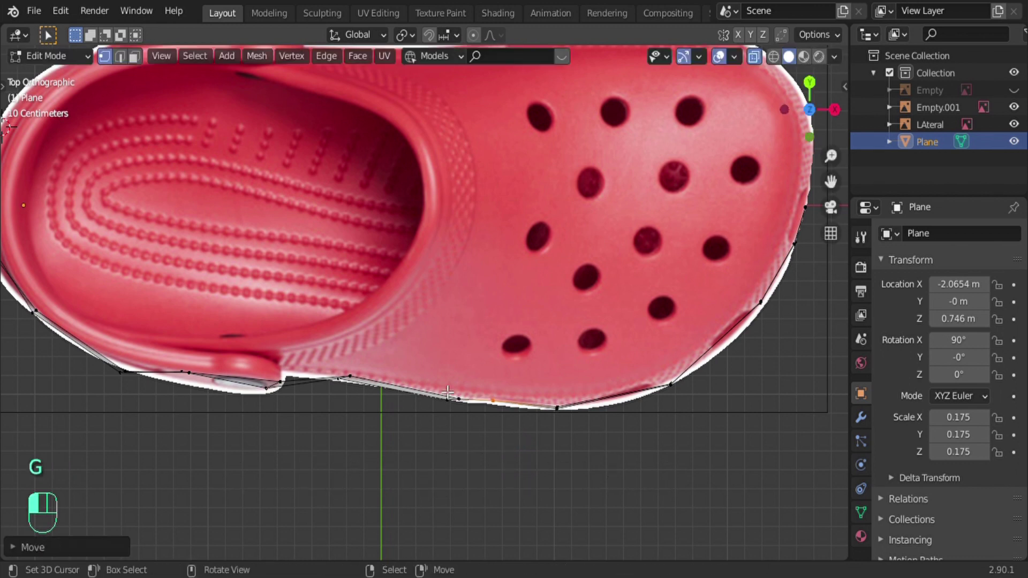
Step: Straighten the second vertex pair behind the forefoot's widest point with a trackball rotation and move it onto the outline
key(r)
key(r)
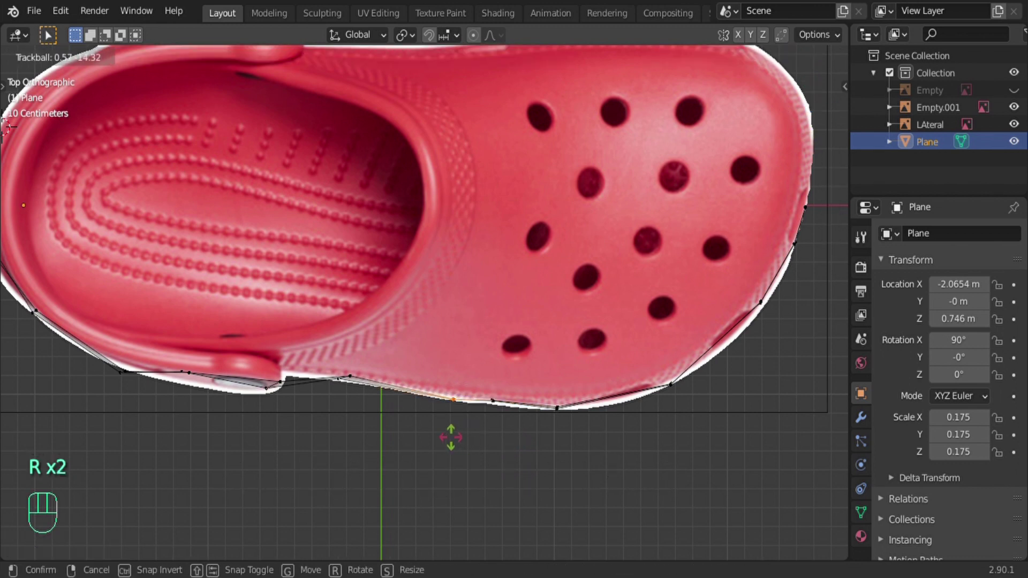
click(455, 439)
click(492, 401)
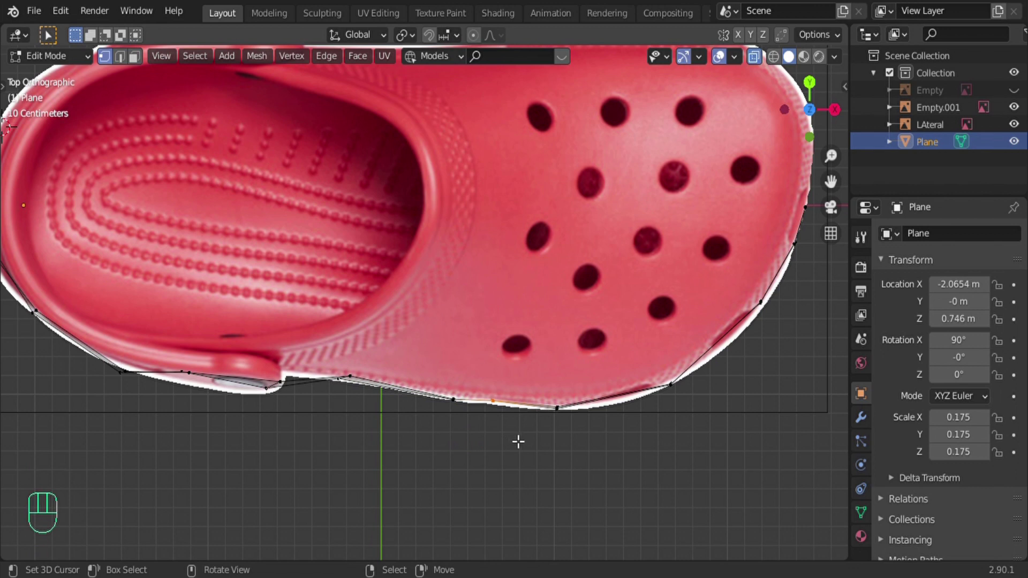
key(g)
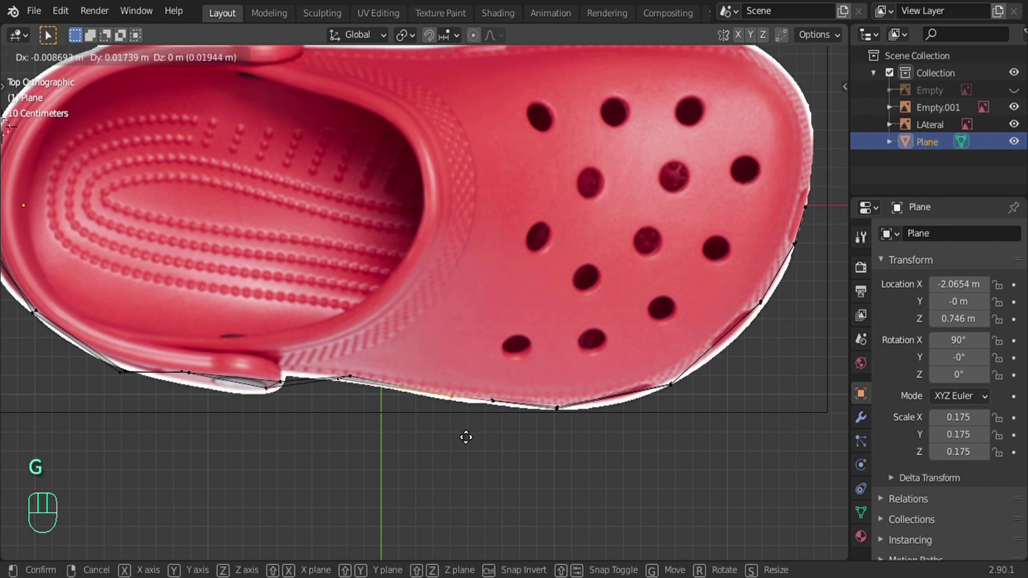
Step: Trackball-rotate the vertex pair at the instep, just ahead of the strap rivet, to overlap from above, and fit it to the outline
click(356, 366)
key(r)
key(r)
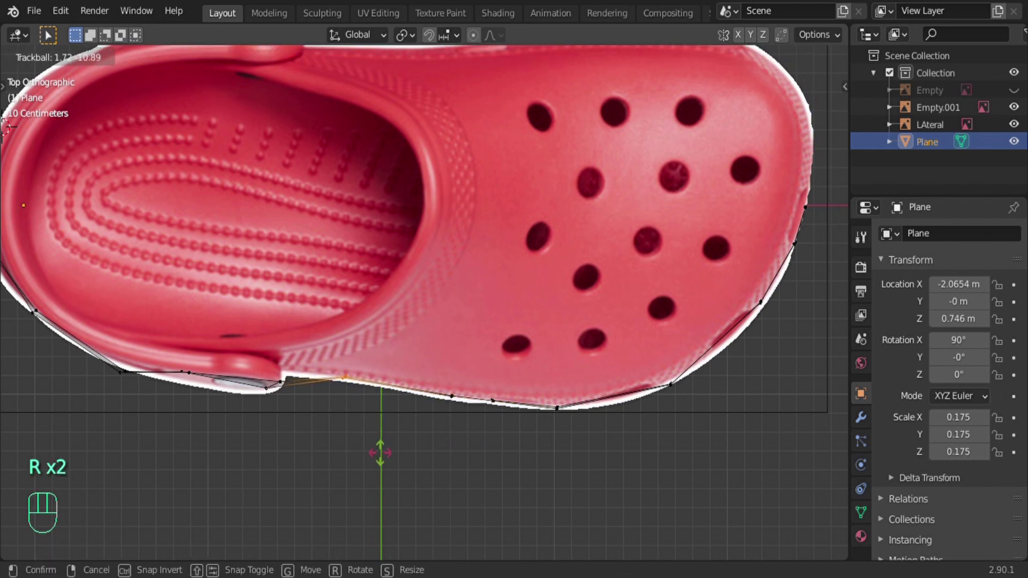
click(380, 454)
key(g)
Step: Straighten the vertex pair at the strap rivet's front end with a trackball rotation and move it inward to the shoe body's edge
click(284, 385)
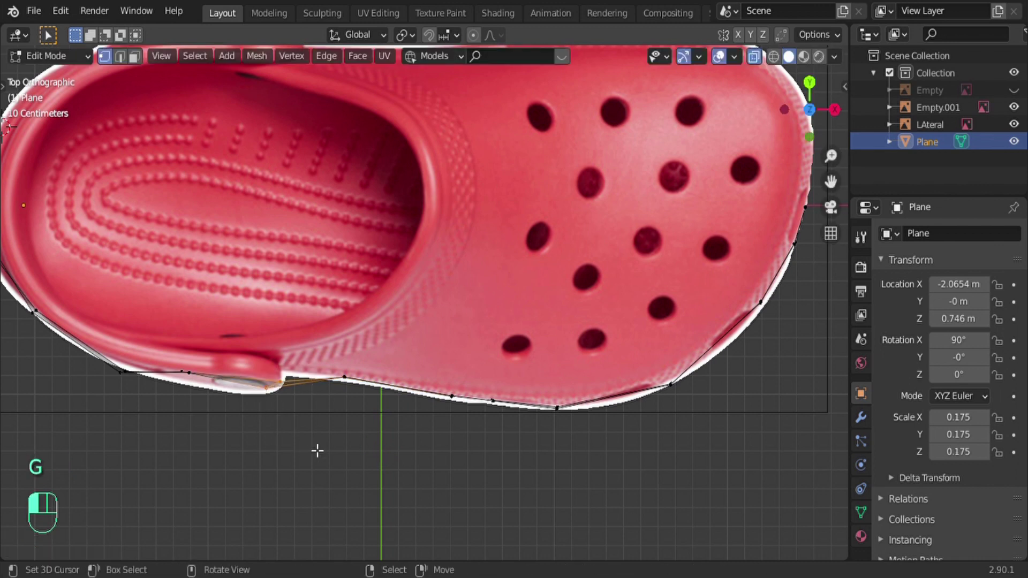
key(r)
key(r)
click(300, 442)
key(g)
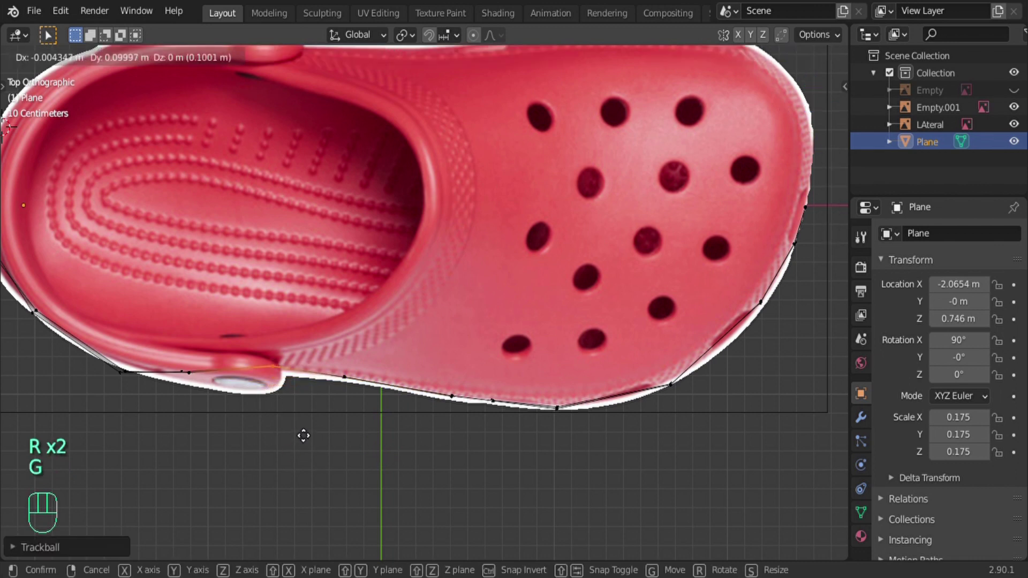
click(304, 443)
Step: Trackball-rotate the vertex pair just behind the strap rivet so its vertices overlap in top view, and reposition it along the side
shift+middle_drag(282, 425, 399, 455)
drag(280, 399, 356, 458)
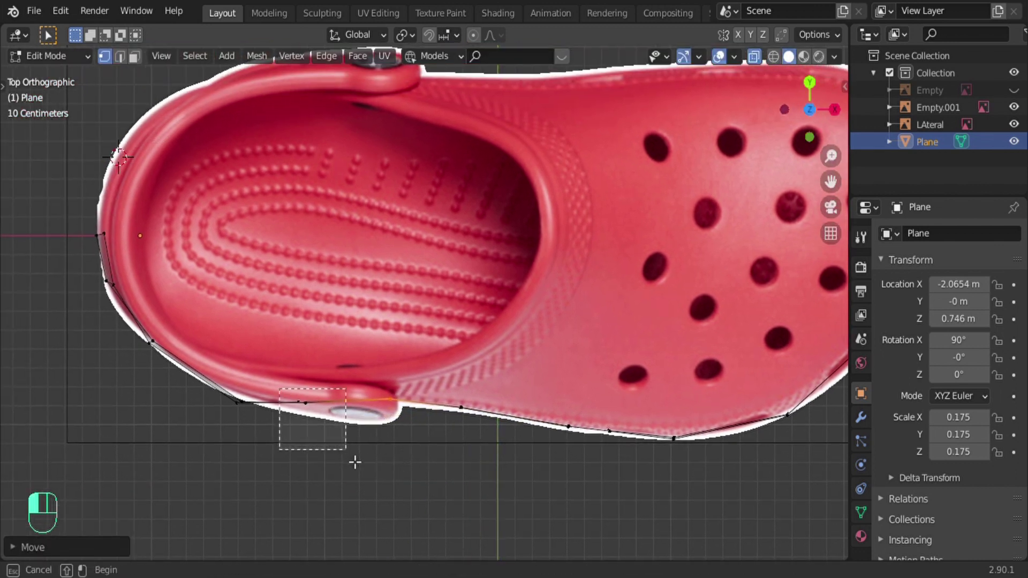
key(r)
key(r)
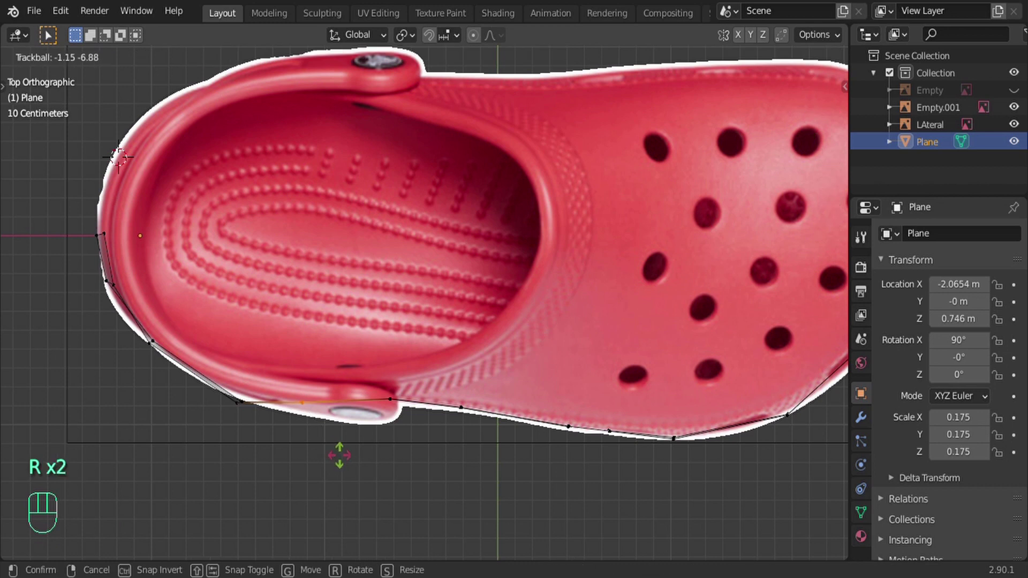
click(339, 455)
key(g)
click(314, 438)
Step: Straighten the vertex pair where the side starts curving into the heel with a trackball rotation, and move it onto the outline
drag(220, 383, 286, 448)
key(r)
key(r)
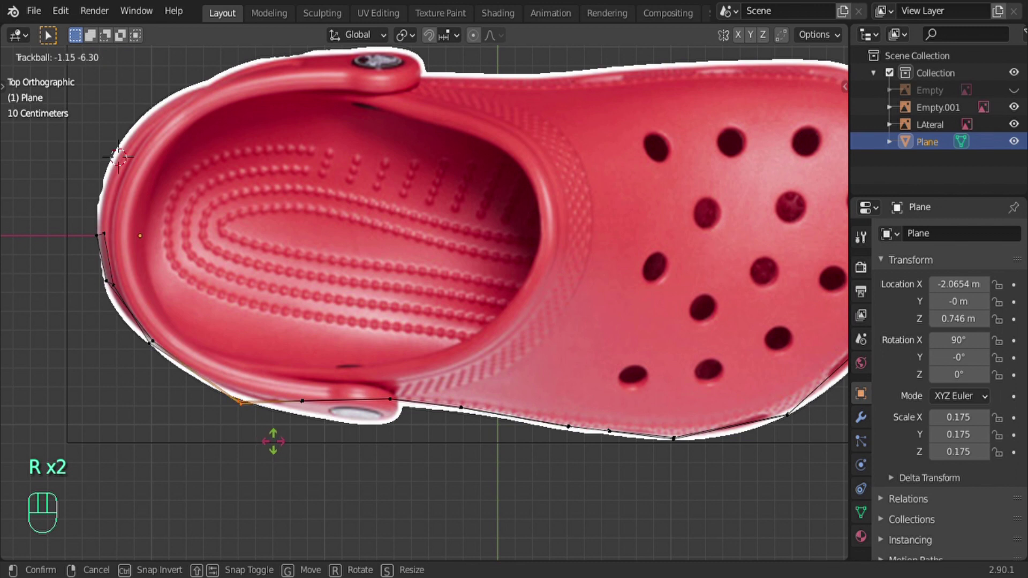
click(276, 444)
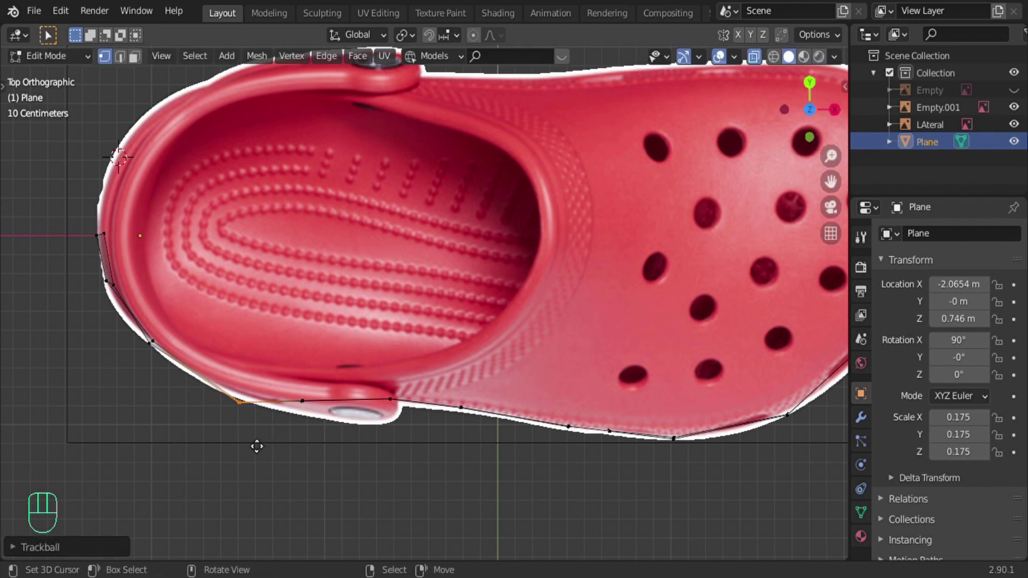
key(g)
click(326, 474)
Step: Trackball-rotate the vertex pair midway around the heel curve to overlap from above, and move it onto the outline
shift+middle_drag(151, 327, 245, 373)
click(245, 374)
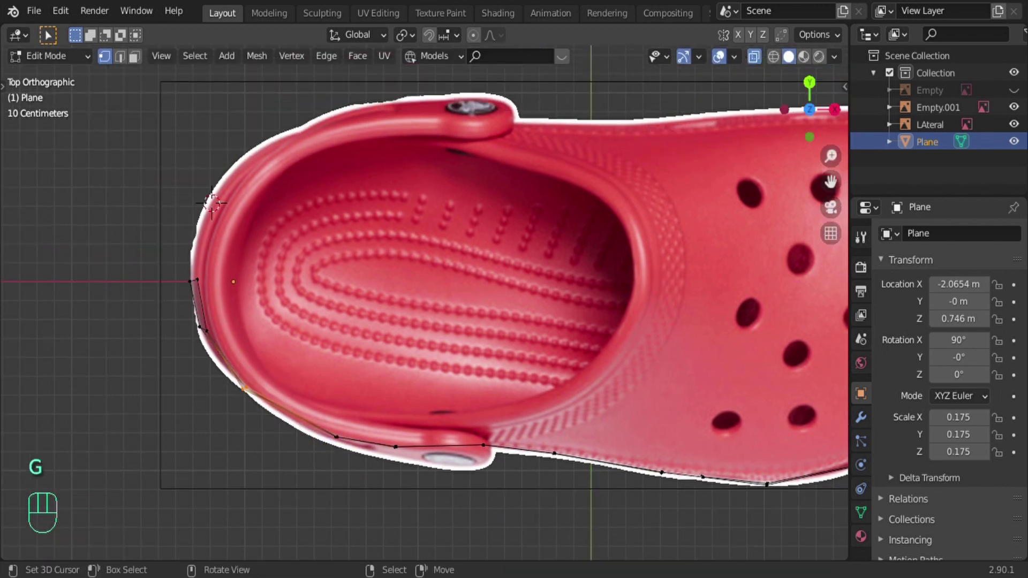
key(r)
key(r)
click(284, 426)
key(g)
click(274, 409)
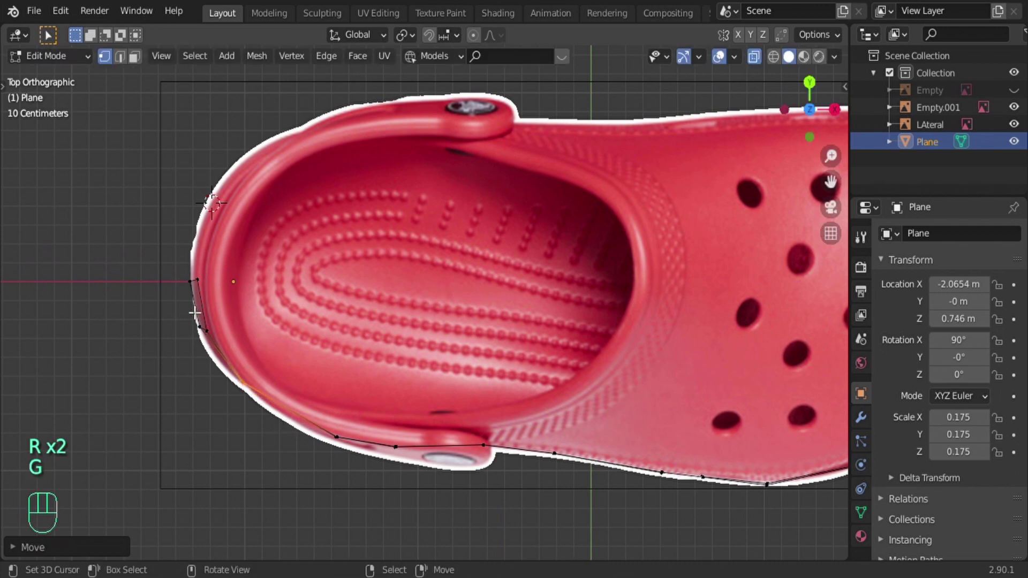
Step: Straighten the last two vertex pairs at the back of the heel with trackball rotations so they overlap from above
click(198, 324)
key(r)
key(r)
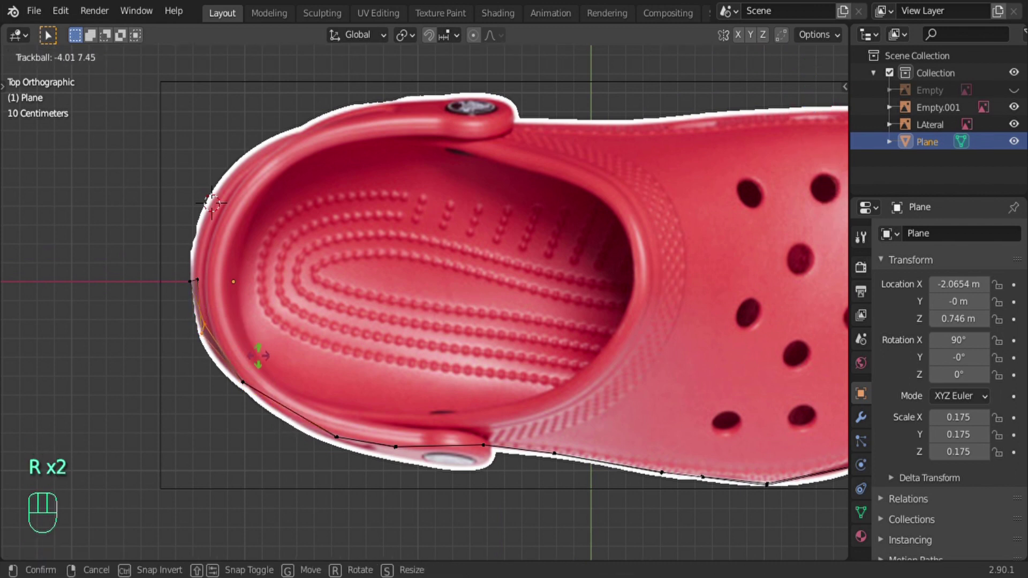
click(246, 356)
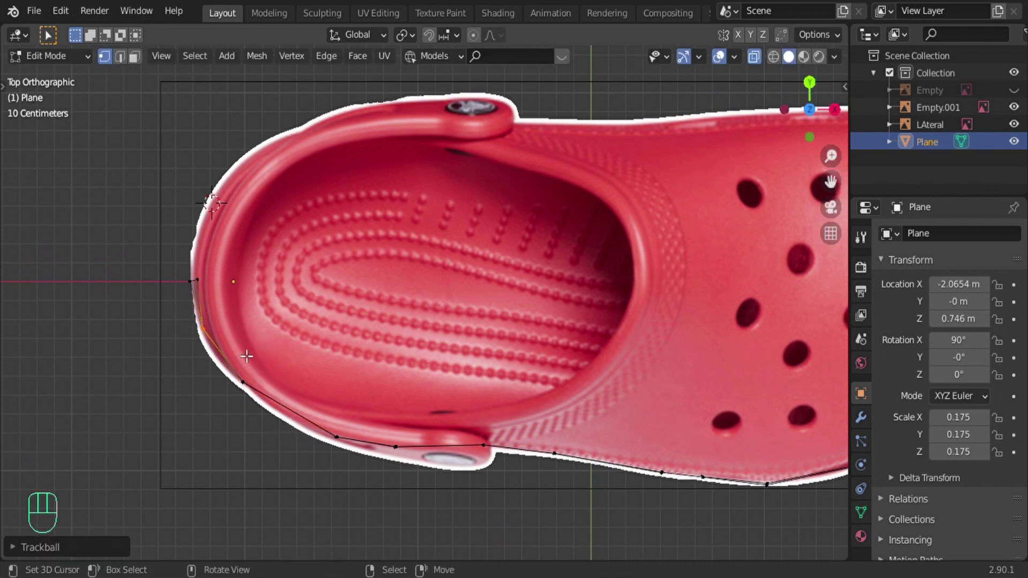
key(r)
key(r)
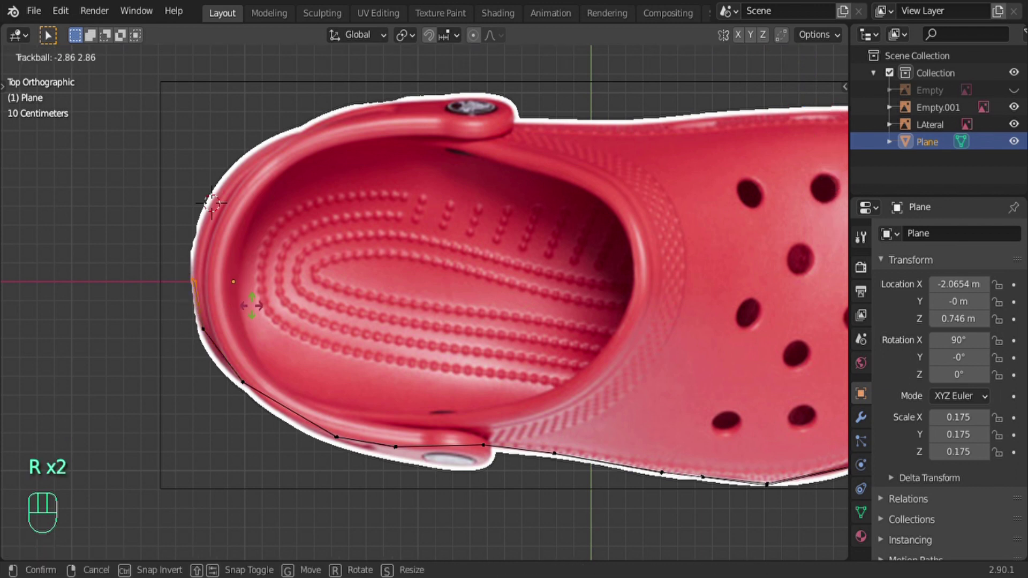
click(256, 310)
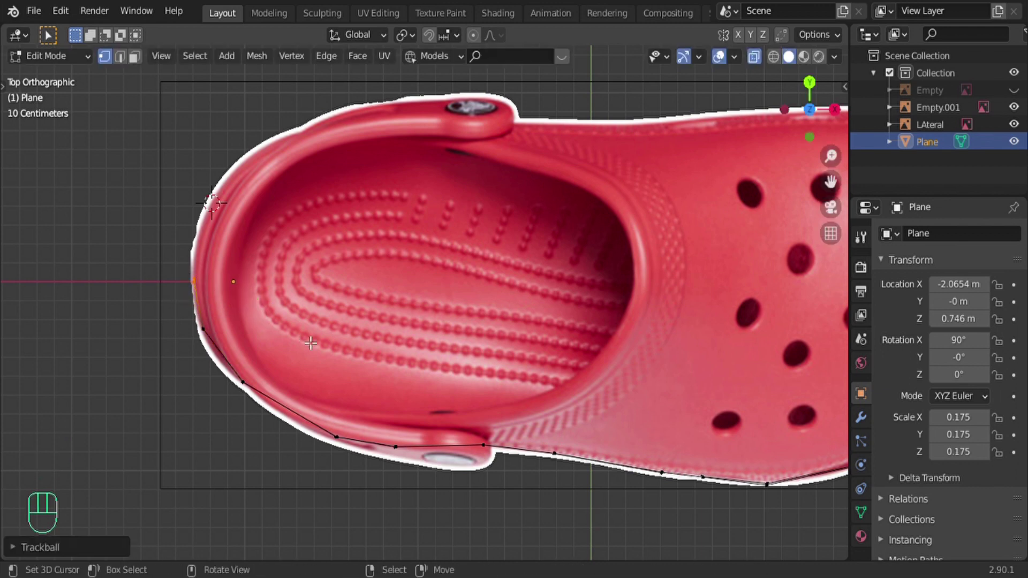
Step: Add a loop cut to the band on the heel curve behind the strap rivet, between the two existing vertex pairs
scroll(444, 410, down, 2)
key(ctrl+r)
click(335, 381)
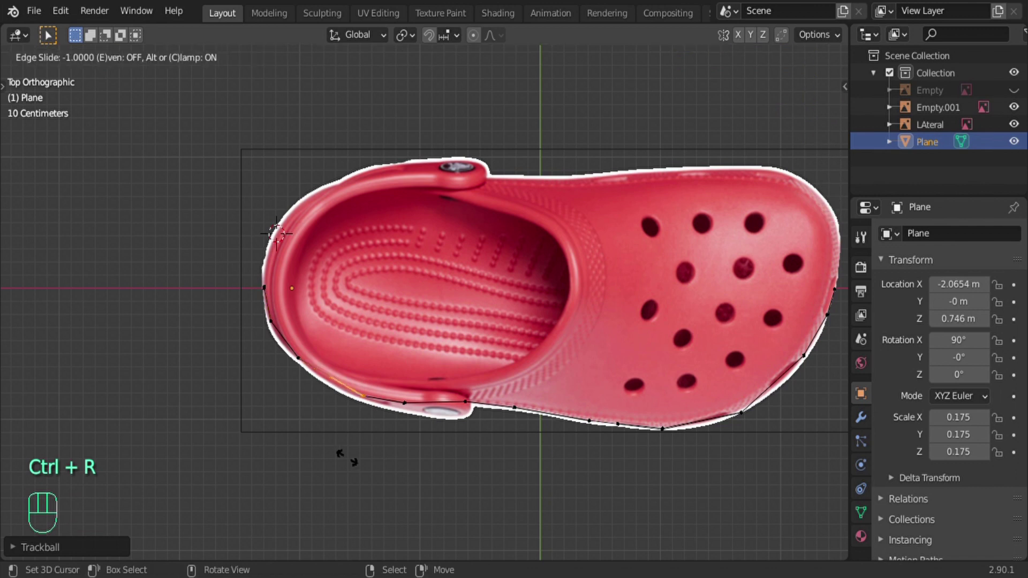
click(340, 438)
Step: Stretch the top-view reference image lengthwise from the heel to an X scale of 1.042, and reopen the band plane for editing
shift+middle_drag(411, 327, 324, 347)
key(Tab)
key(KP_1)
key(KP_4)
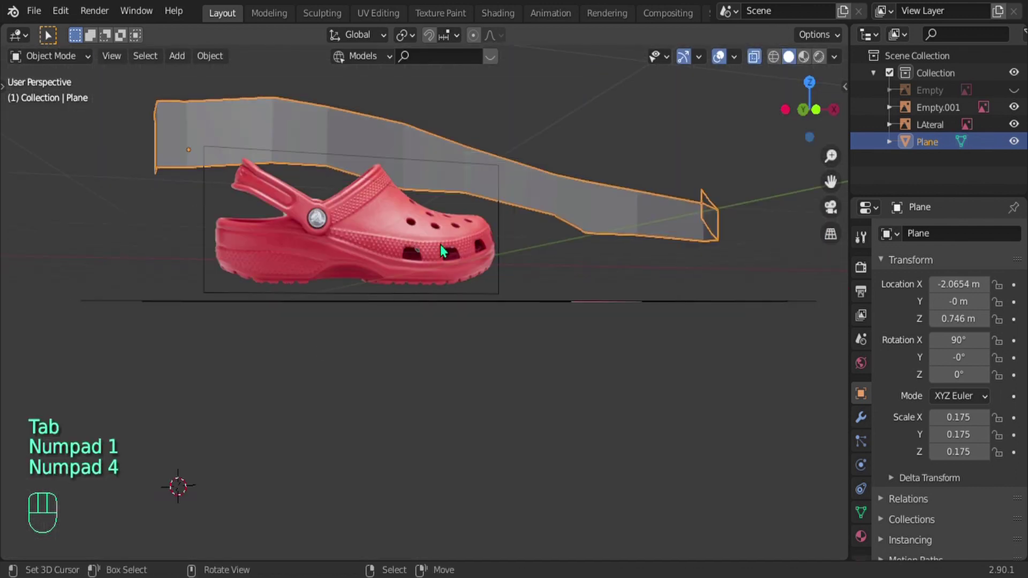
key(KP_1)
key(alt+z)
scroll(568, 300, down, 3)
scroll(583, 314, up, 2)
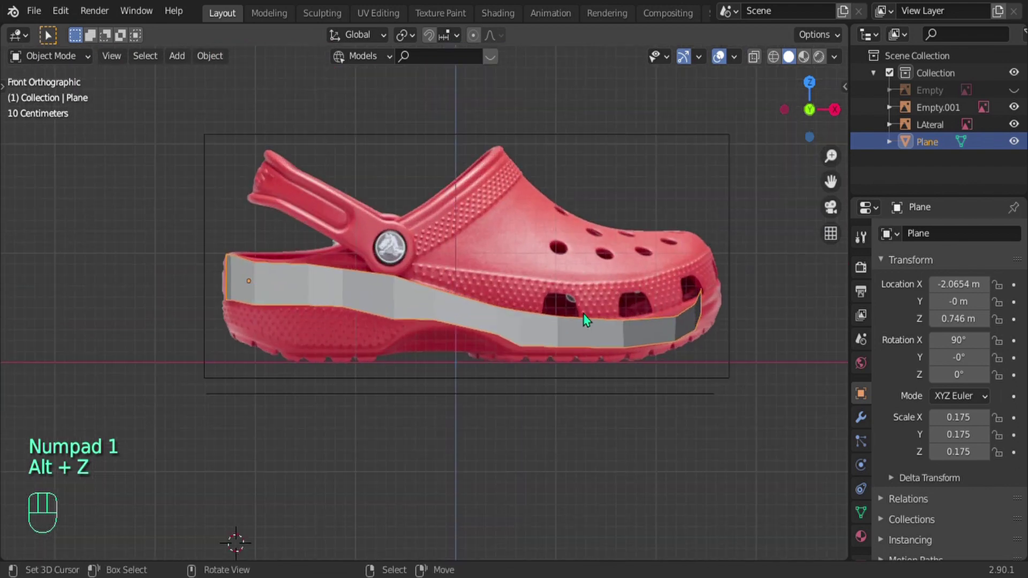
click(670, 296)
scroll(670, 296, up, 2)
key(KP_7)
key(Tab)
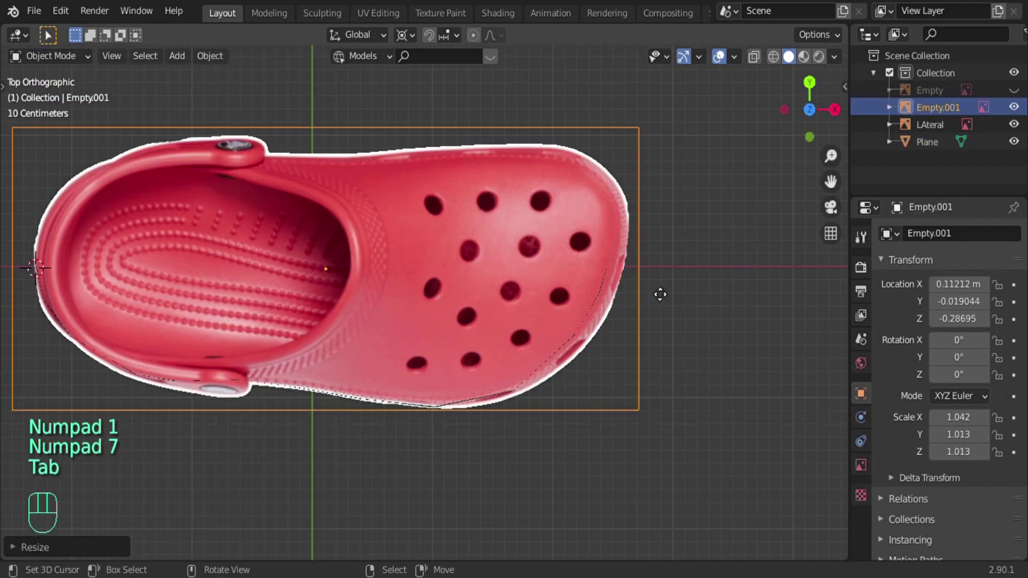
click(602, 301)
key(Tab)
drag(554, 232, 677, 420)
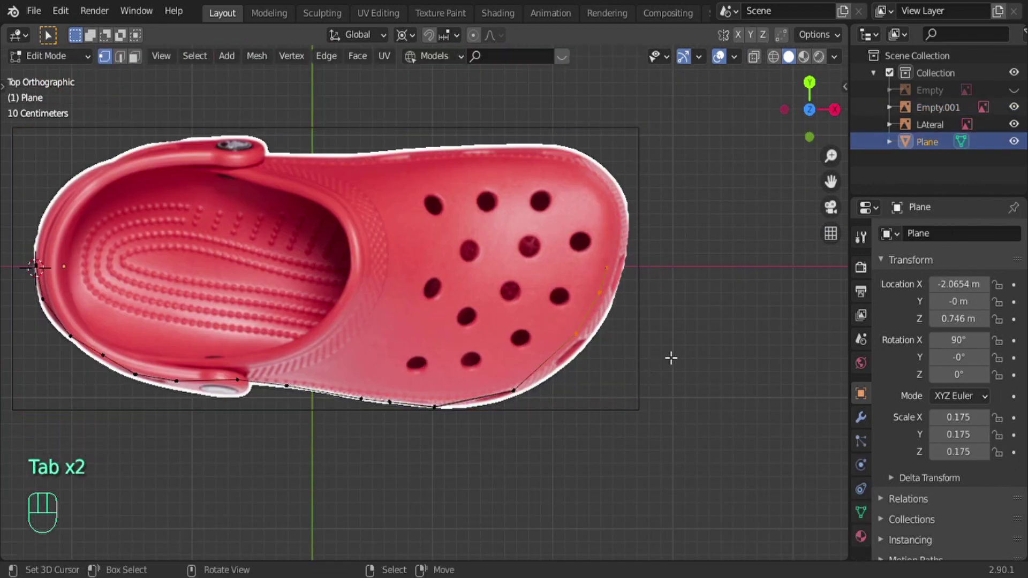
key(g)
key(x)
right_click(633, 308)
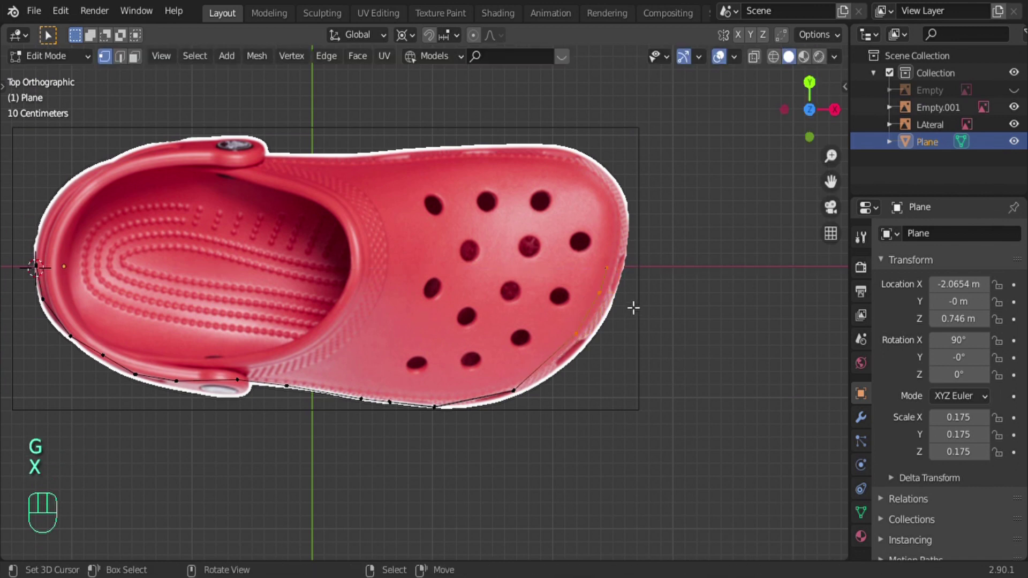
Step: Select all toe-end vertices through the mesh, enable proportional editing, and move them about 0.14 m along X to the toe outline
key(alt+z)
drag(559, 221, 655, 400)
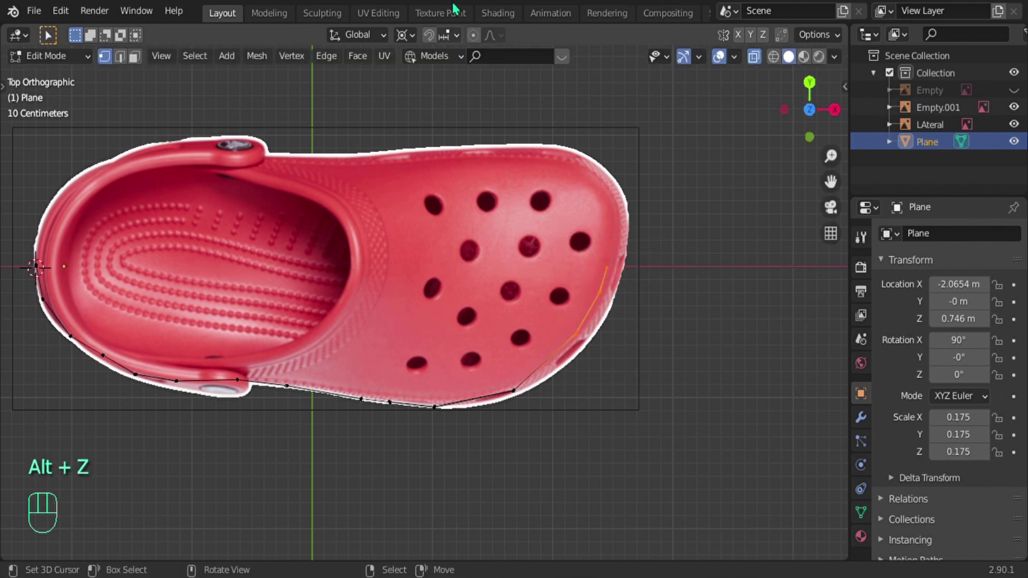
click(473, 35)
key(alt+z)
key(g)
key(x)
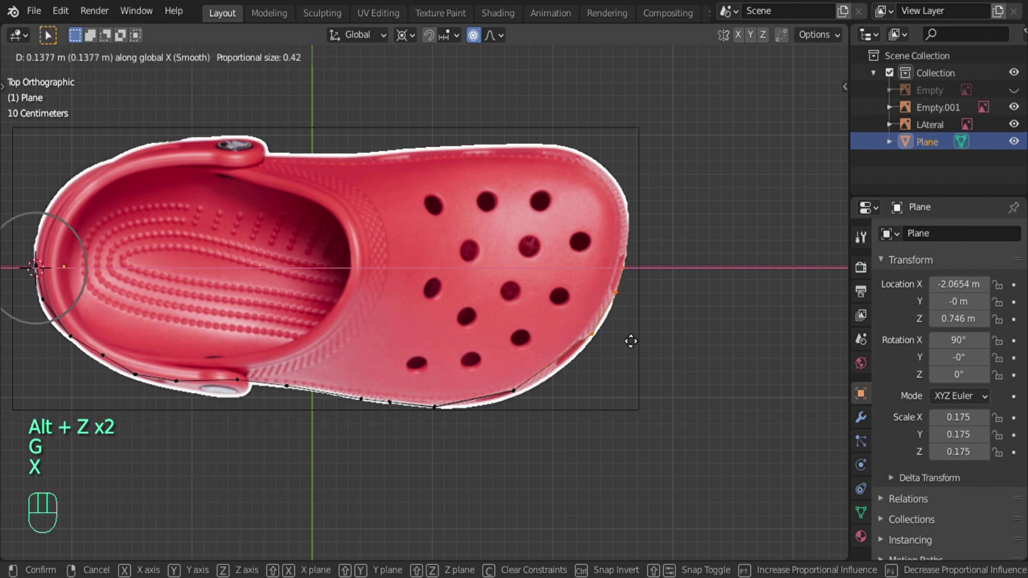
click(630, 340)
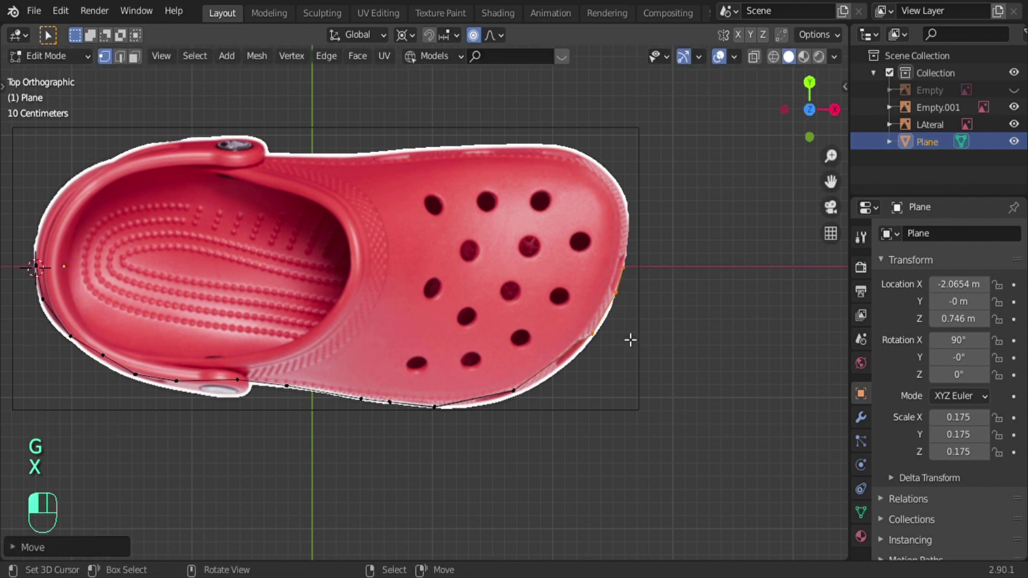
Step: Add a loop cut to the long segment on the outer toe curve and move it outward onto the shoe outline
key(ctrl+r)
click(557, 369)
click(559, 374)
key(ctrl+r)
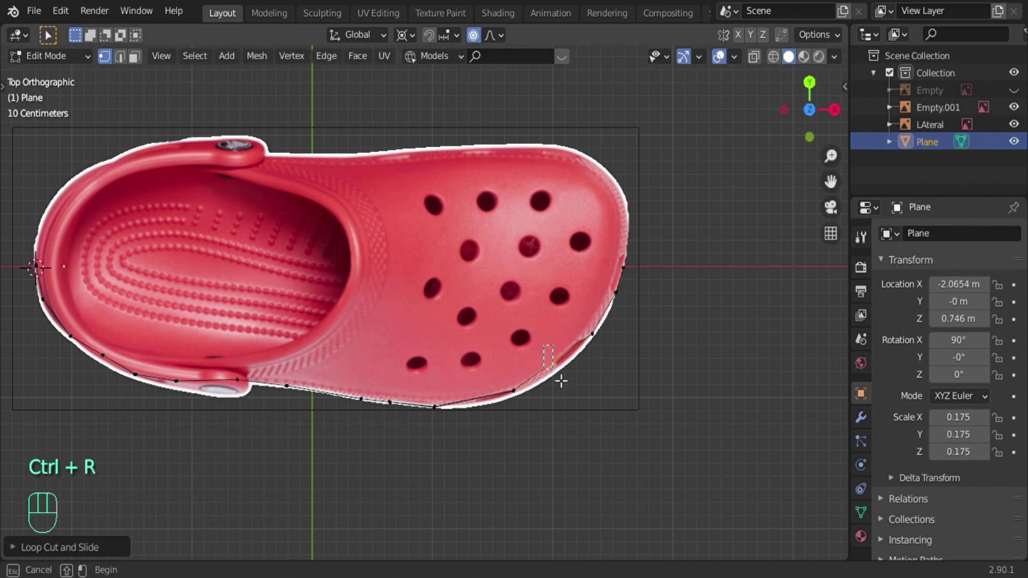
right_click(561, 381)
key(g)
click(544, 411)
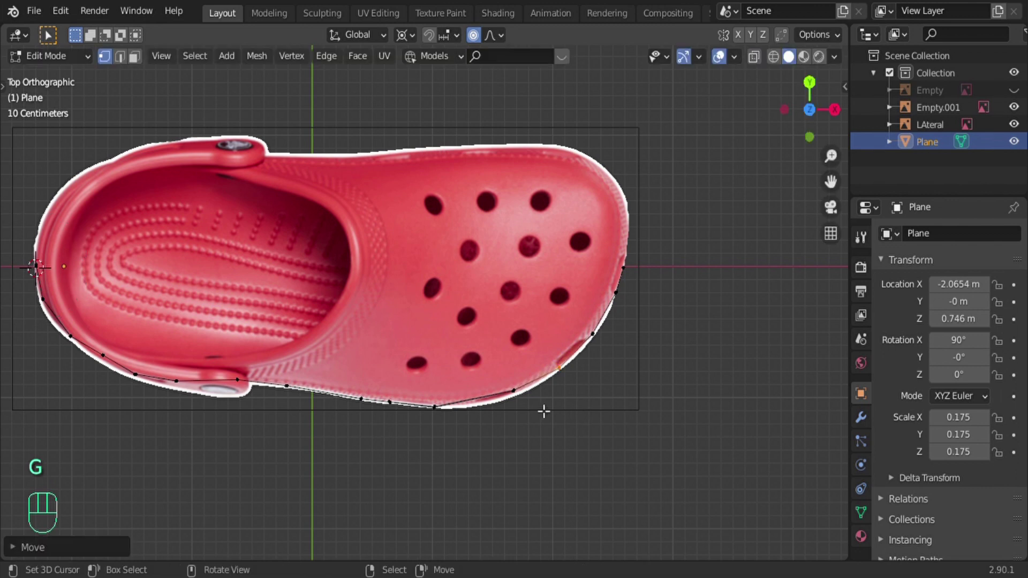
Step: Add a loop cut just behind the outer toe curve, at the widest part of the forefoot, and move it onto the outline
key(ctrl+r)
click(485, 405)
click(486, 406)
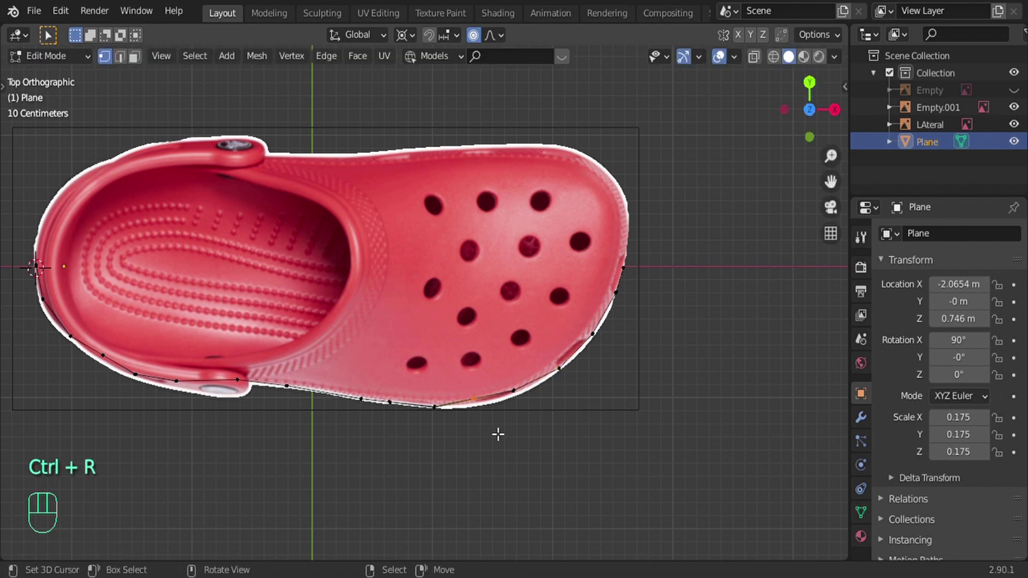
key(g)
click(491, 395)
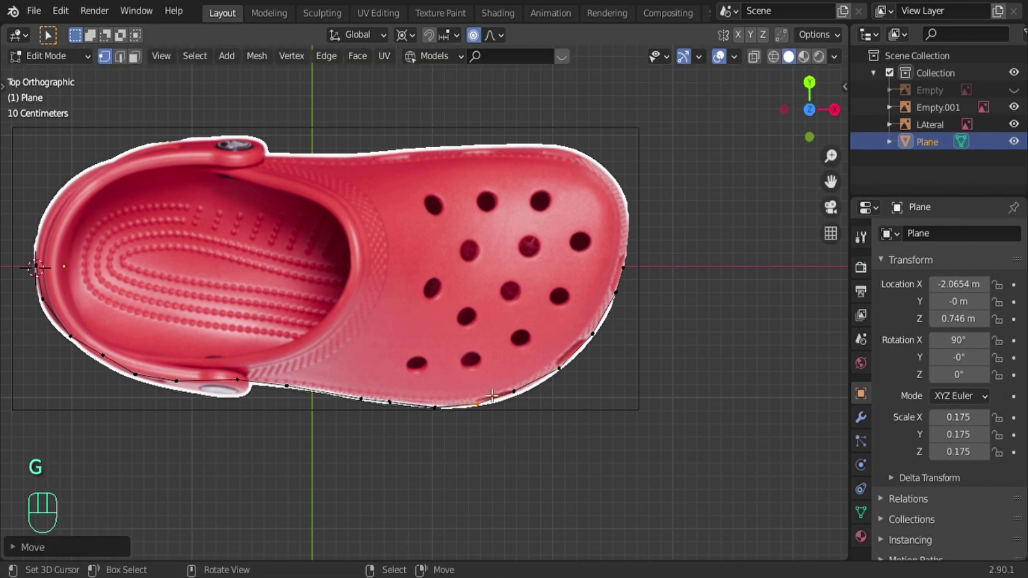
Step: Move the added vertex pair on the heel curve behind the strap rivet onto the shoe outline
click(102, 355)
key(g)
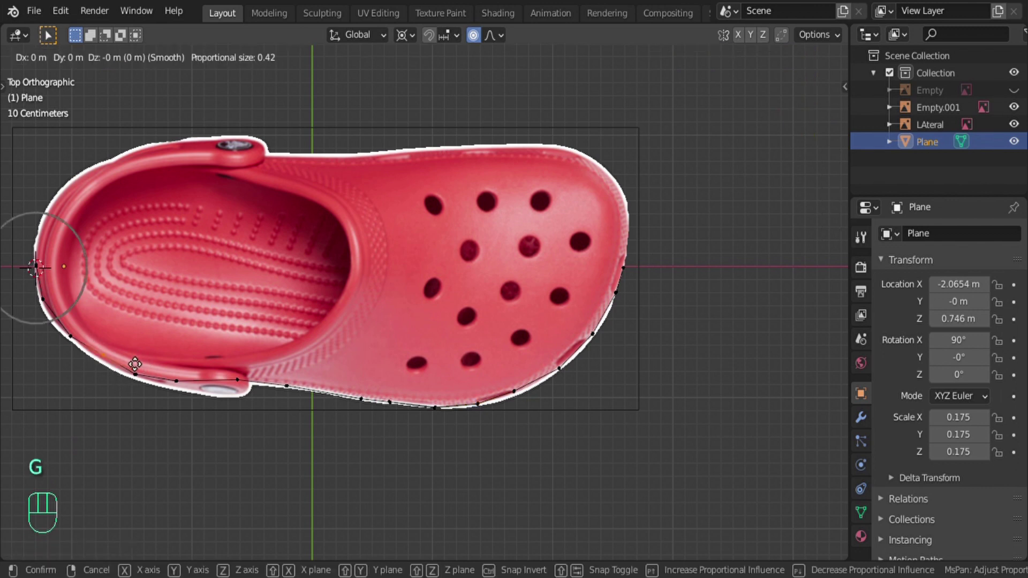
click(133, 365)
Step: In front view, raise the vertex pair where the toe begins to curve up along Z to follow the side reference
key(Tab)
key(KP_1)
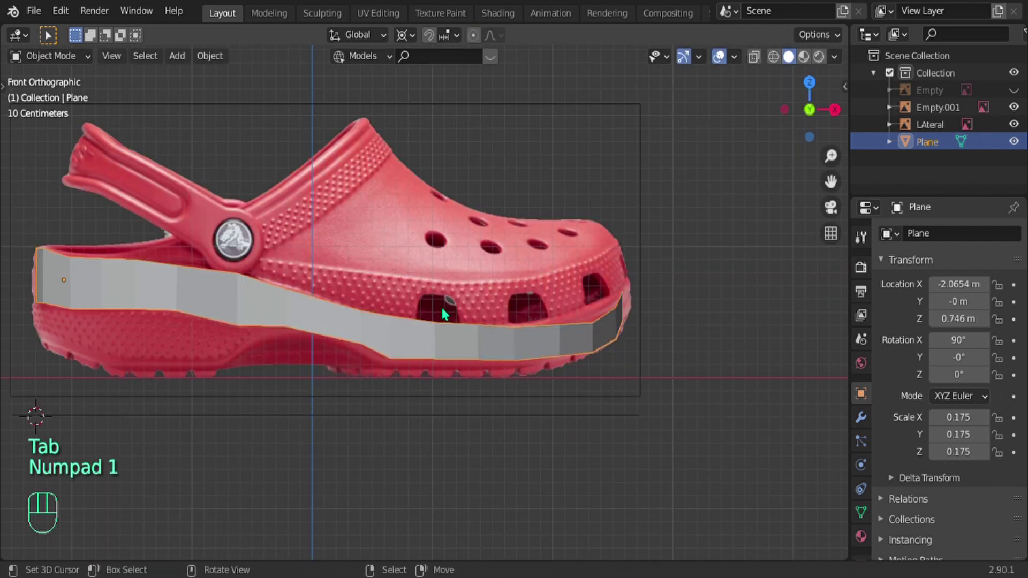
shift+middle_drag(538, 332, 610, 334)
key(Tab)
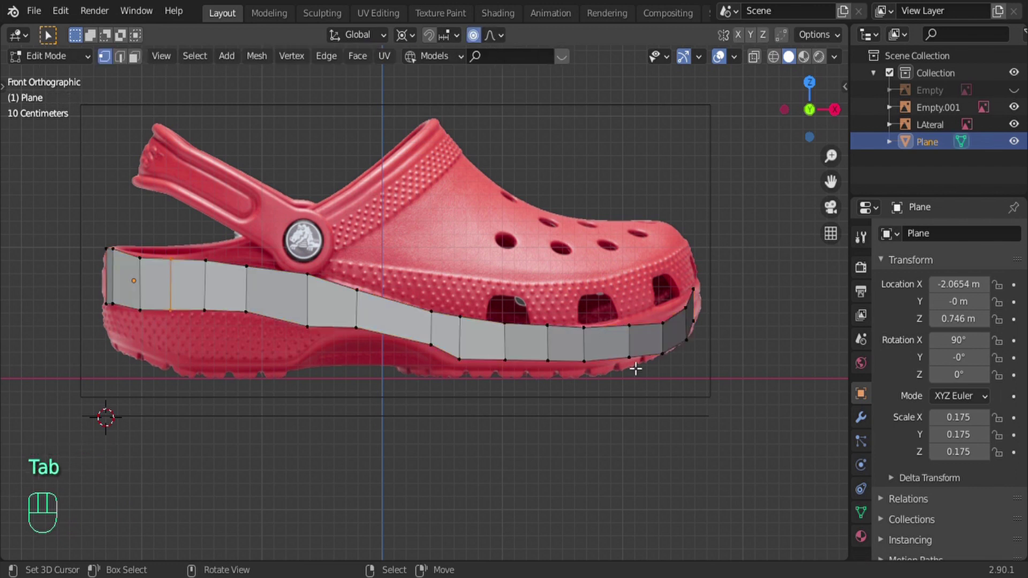
click(629, 348)
key(g)
key(z)
click(666, 385)
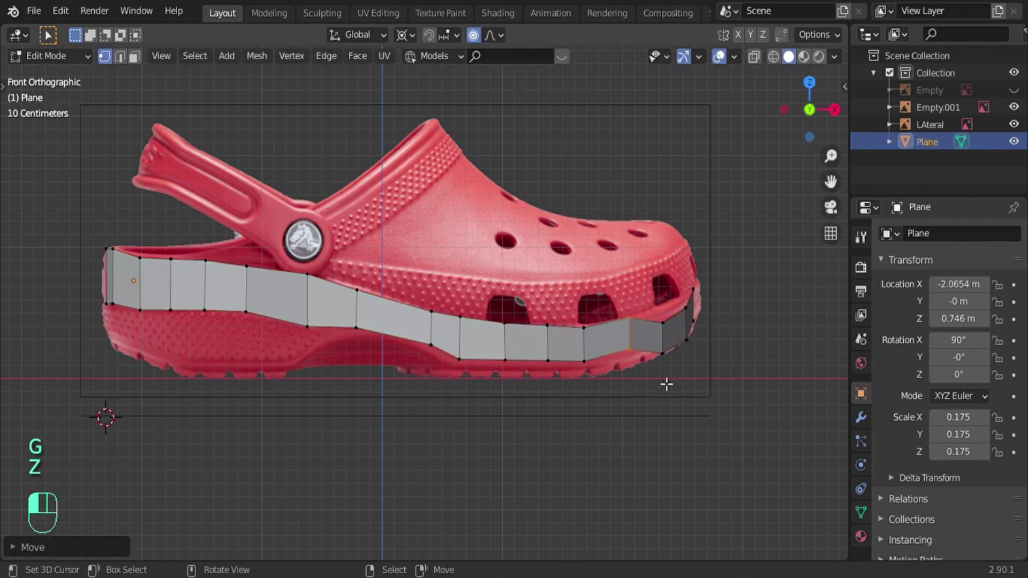
Step: Select the foremost vertex pairs at the toe through the mesh and raise them about 0.11 m along Z
click(677, 313)
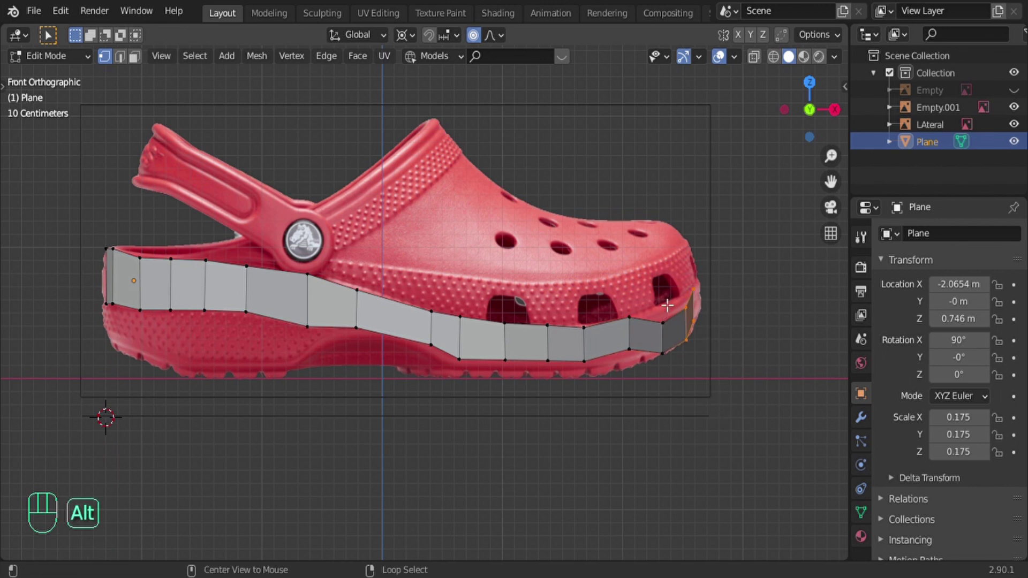
key(alt+z)
drag(642, 270, 744, 415)
key(alt+z)
key(g)
key(z)
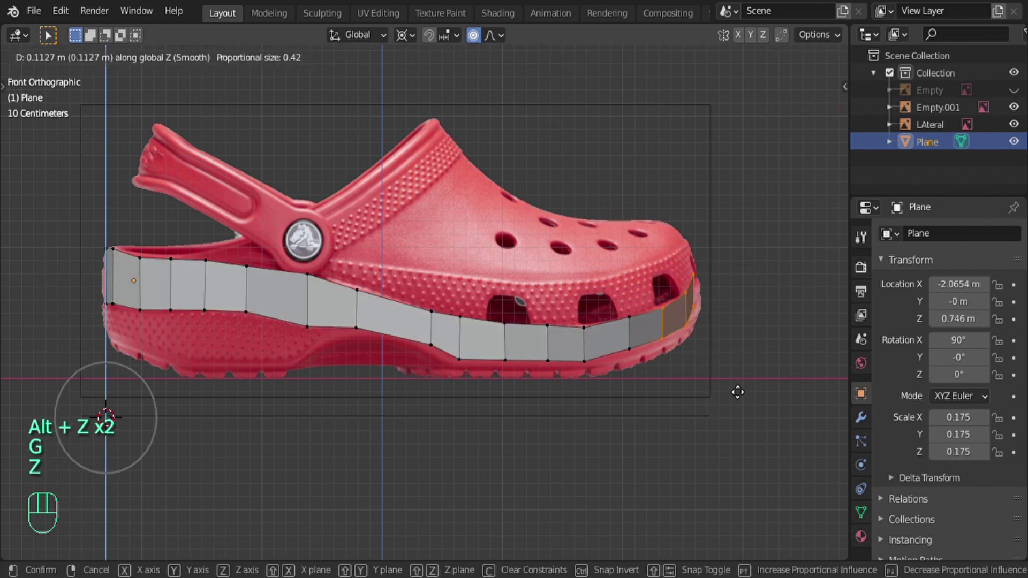
click(738, 392)
Step: Reposition the vertices at the very front of the toe to follow the side reference
drag(672, 258, 739, 360)
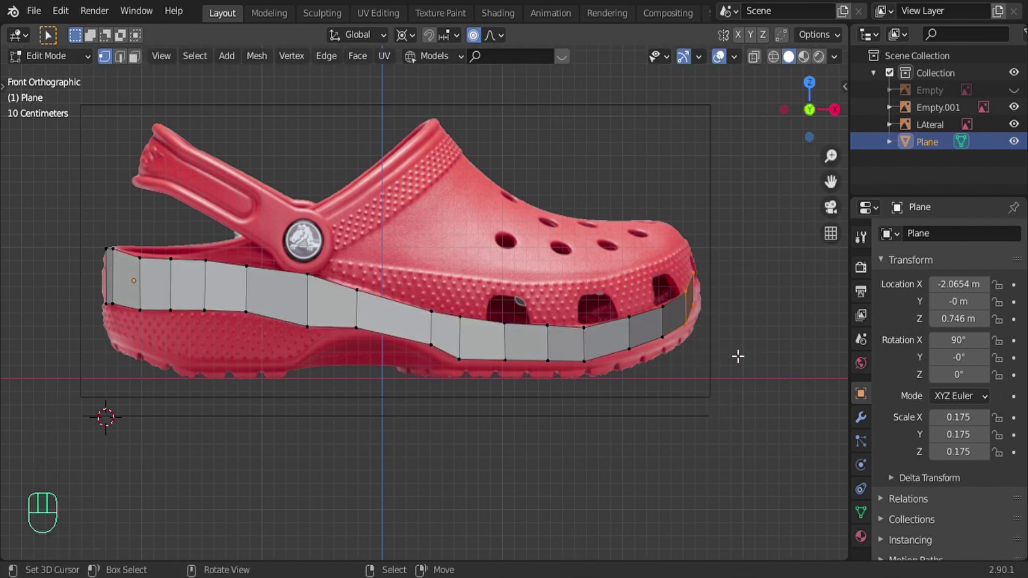
key(g)
click(741, 361)
Step: Move the end vertices at the toe tip slightly down and forward, using a proportional size of about 0.11
drag(683, 264, 720, 343)
drag(706, 290, 720, 326)
key(g)
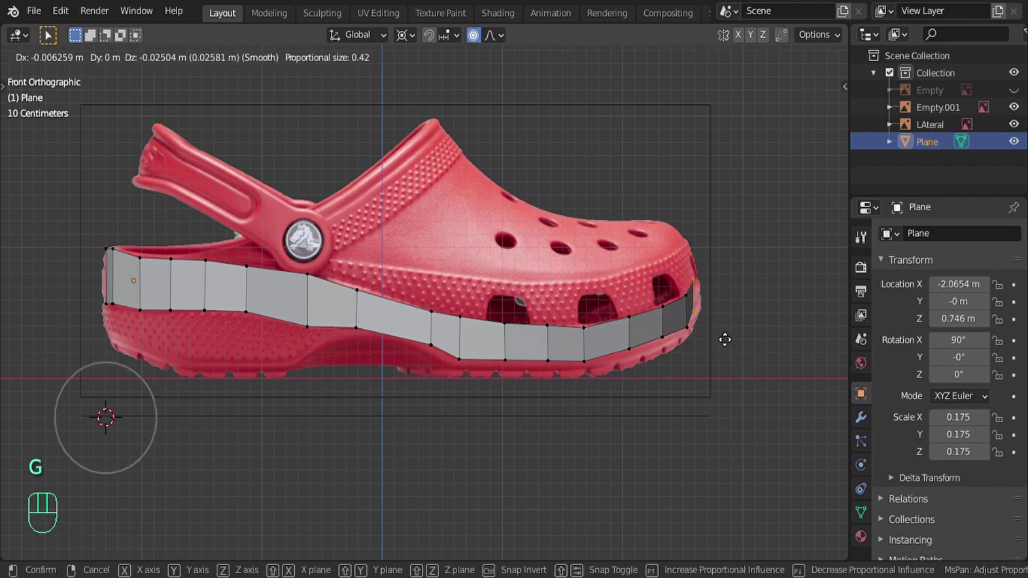
scroll(725, 339, up, 4)
scroll(725, 339, up, 10)
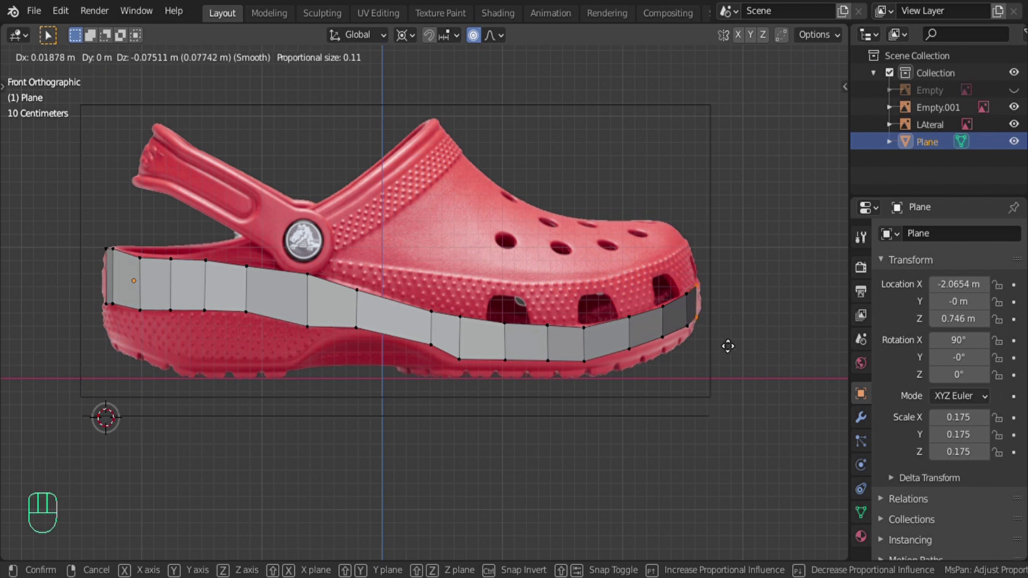
click(725, 344)
Step: Examine the bent band against the reference images from the front, from above and in perspective
shift+middle_drag(288, 361, 332, 378)
key(Tab)
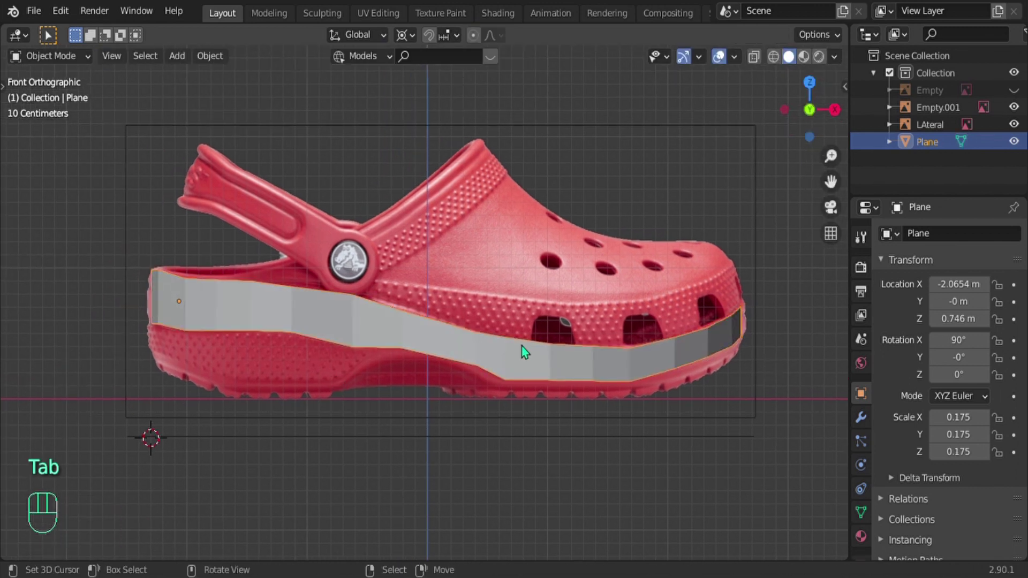
middle_drag(524, 351, 399, 258)
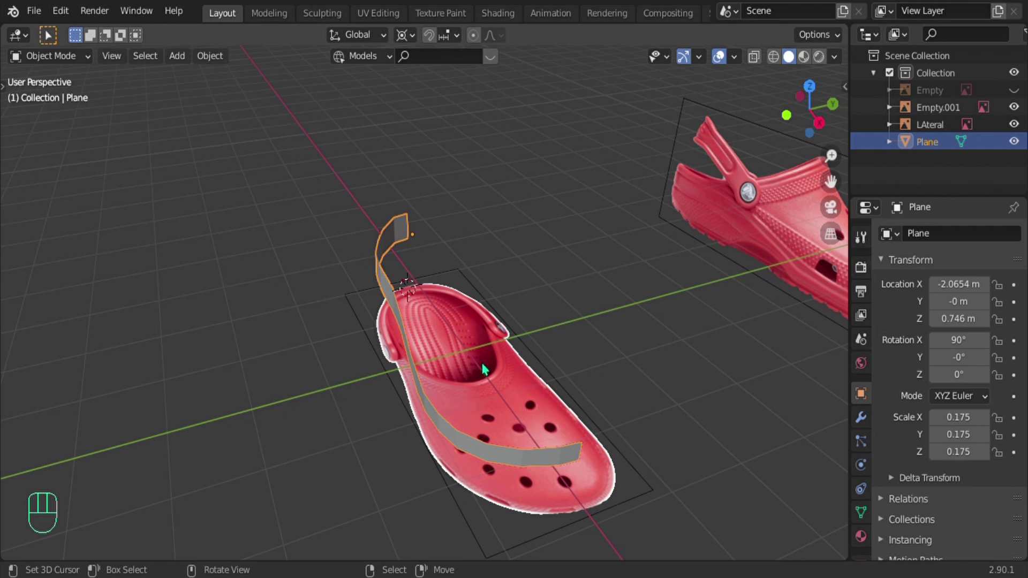
key(KP_7)
key(Tab)
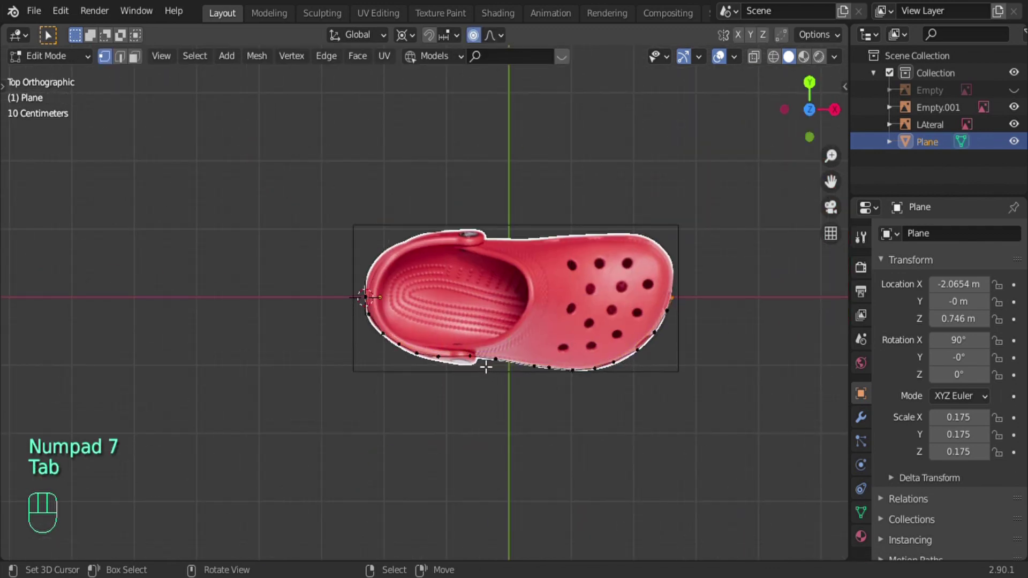
middle_drag(707, 290, 546, 268)
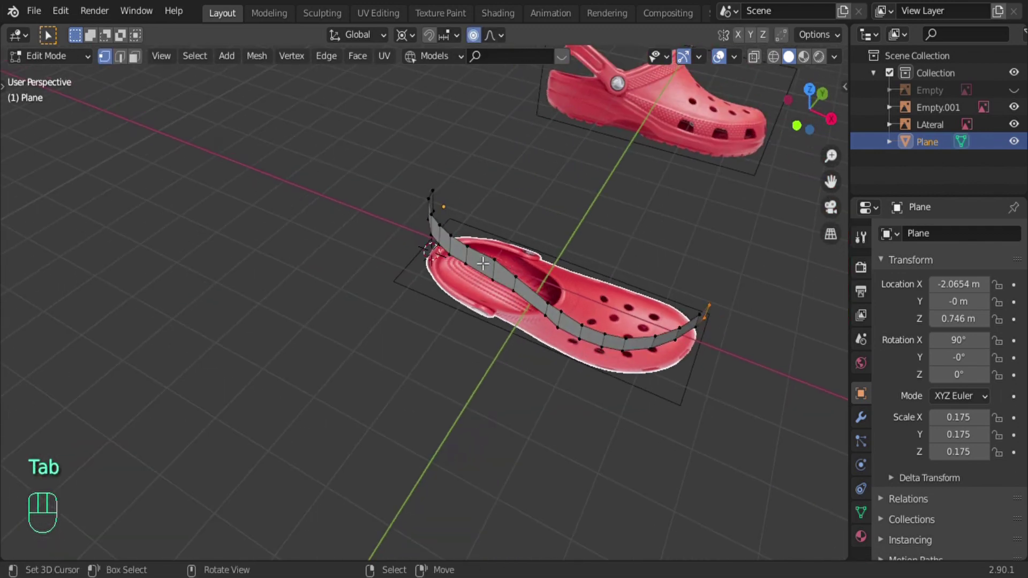
key(Tab)
Step: In top view, extrude the band's toe-end edge segment by segment along the opposite side of the outline, around to the heel
key(KP_7)
key(Tab)
scroll(449, 220, up, 2)
shift+middle_drag(449, 220, 415, 431)
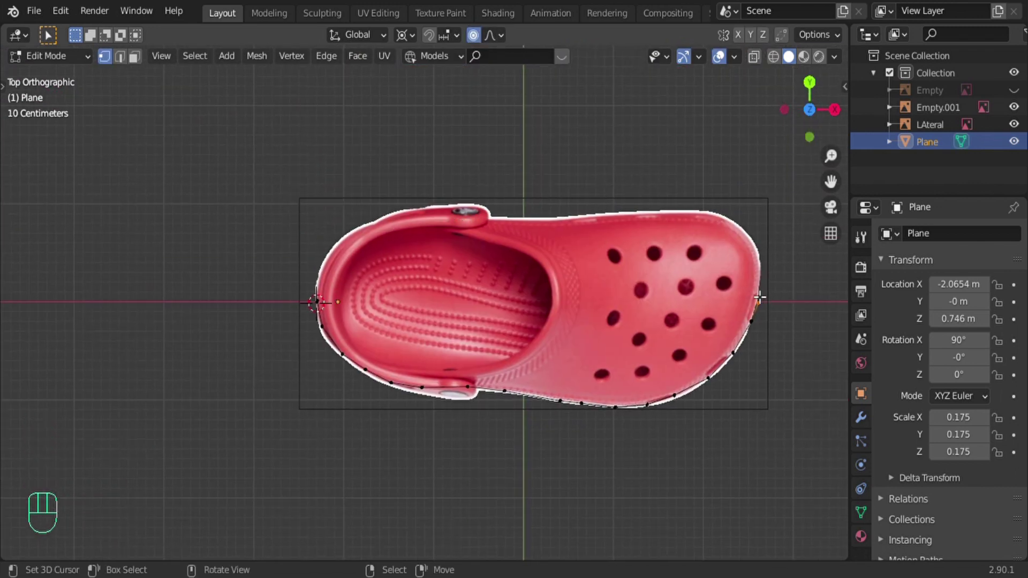
key(ctrl)
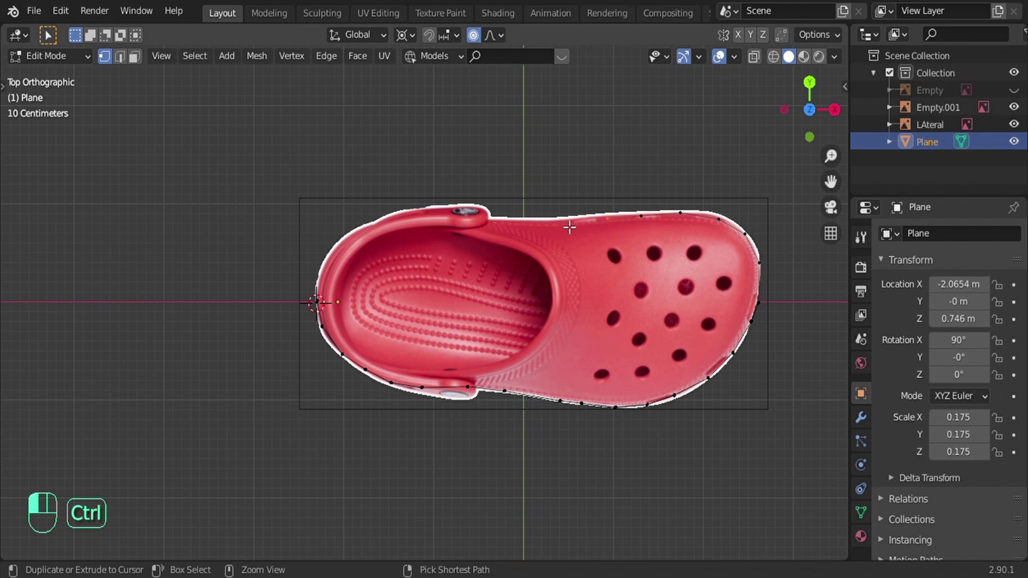
ctrl+click(488, 224)
ctrl+click(378, 234)
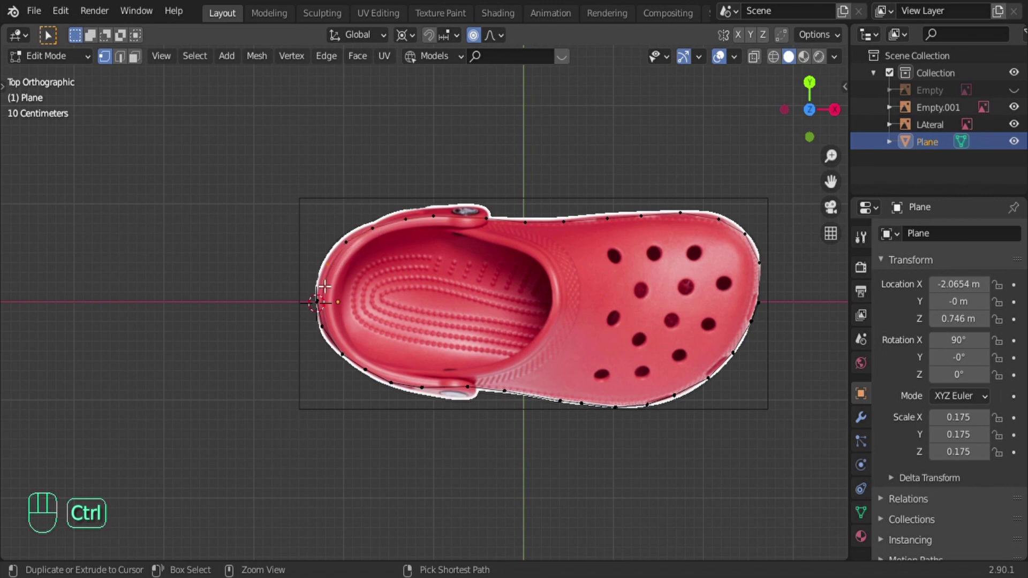
scroll(321, 301, up, 3)
ctrl+click(176, 303)
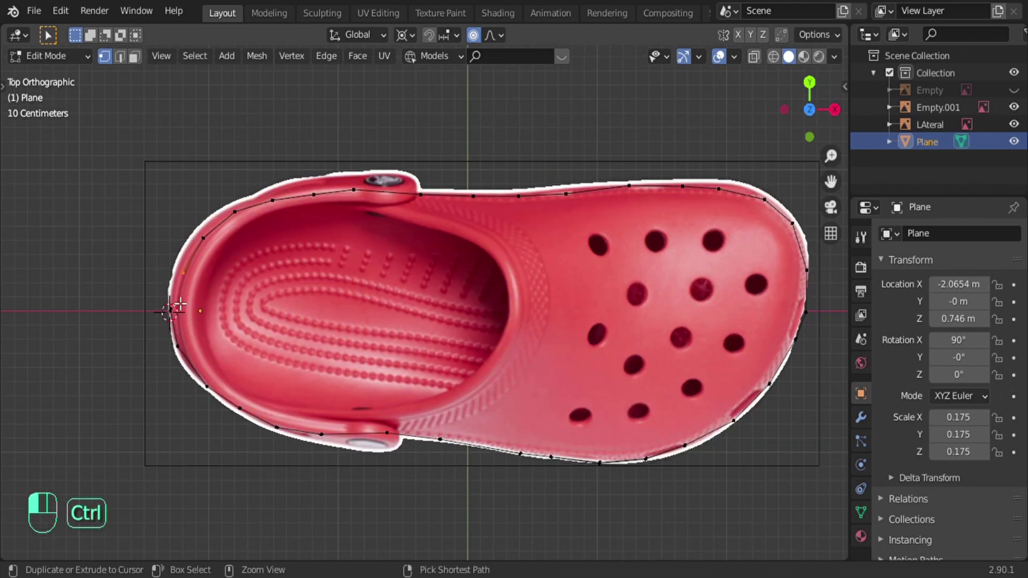
middle_drag(177, 304, 394, 207)
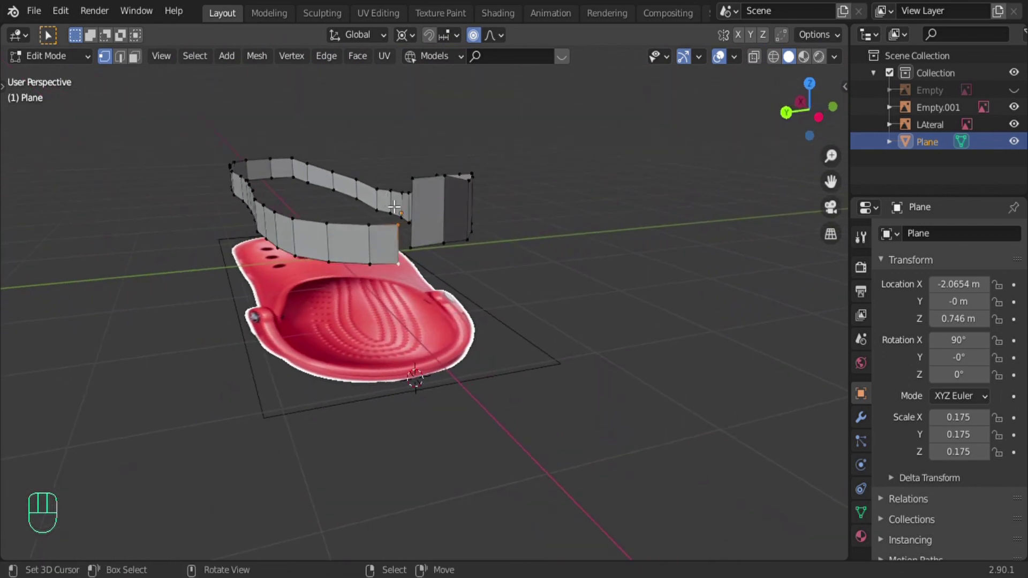
scroll(399, 218, up, 2)
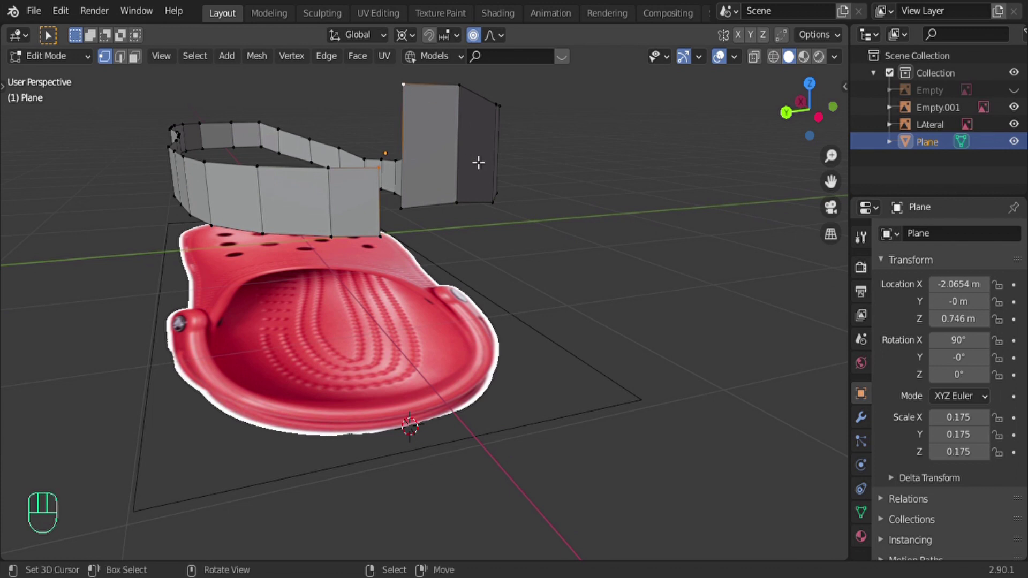
shift+middle_drag(477, 160, 493, 233)
key(m)
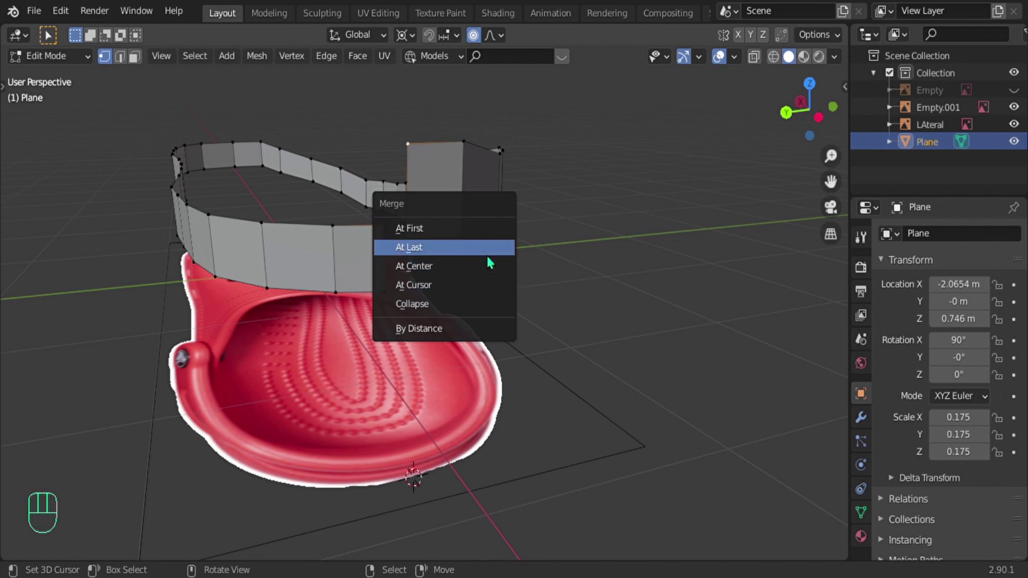
click(437, 252)
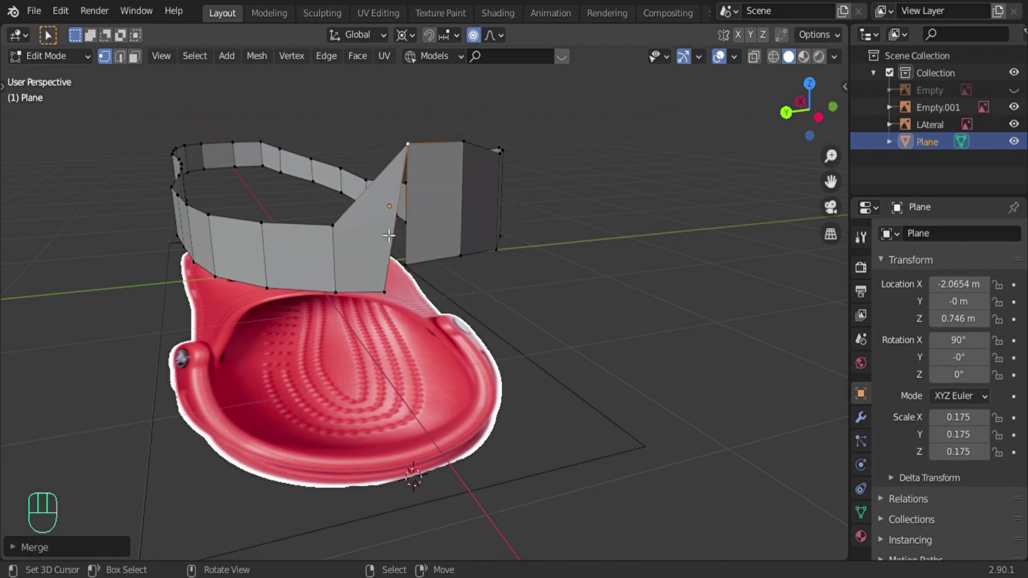
key(ctrl+z)
key(m)
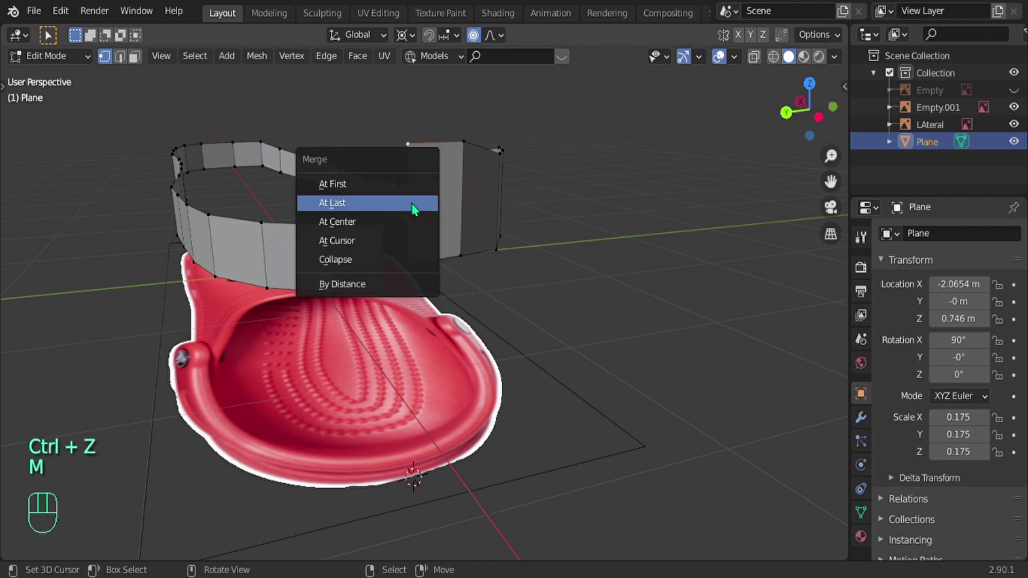
click(353, 187)
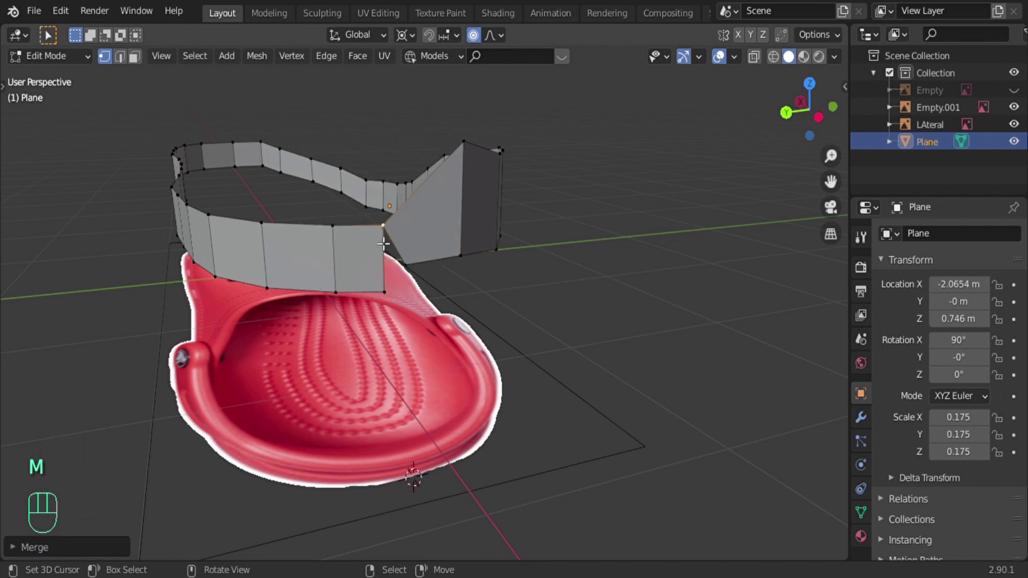
key(ctrl+z)
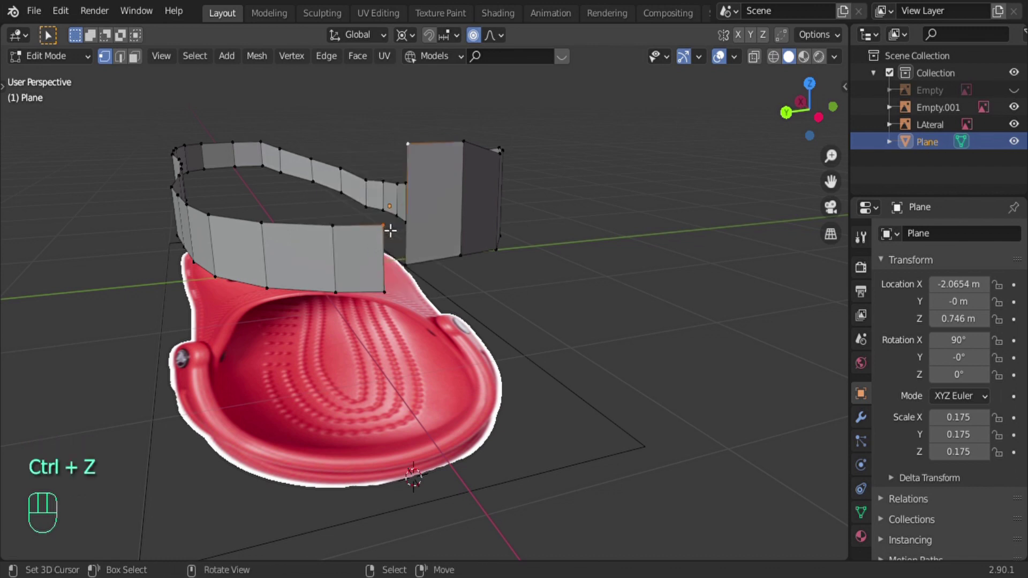
Step: Merge the upper and then the lower vertex pairs of the band's open heel ends at the last selected vertex, then leave mesh editing
shift+click(414, 142)
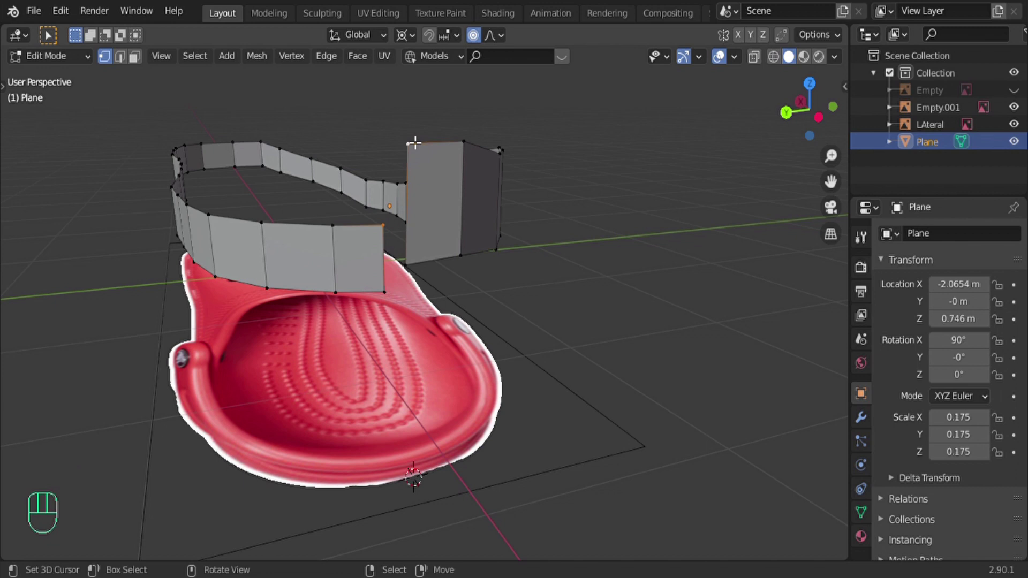
key(m)
click(336, 157)
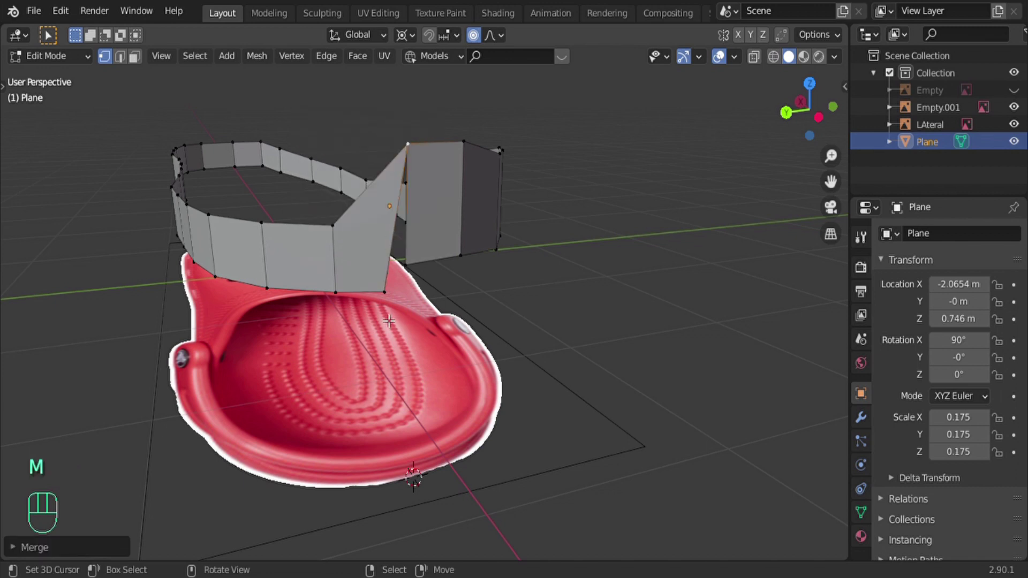
shift+click(405, 270)
key(m)
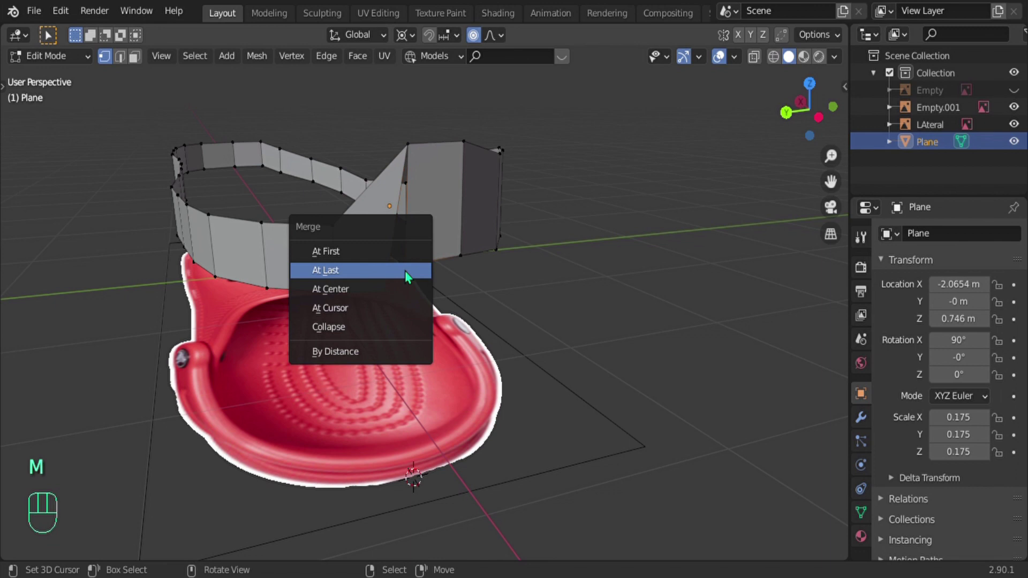
click(349, 275)
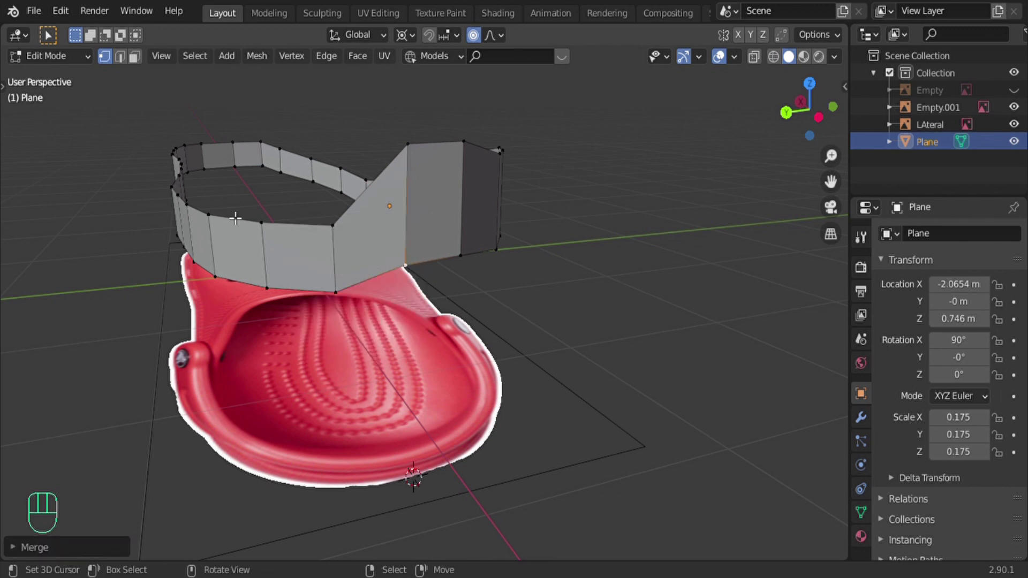
key(Tab)
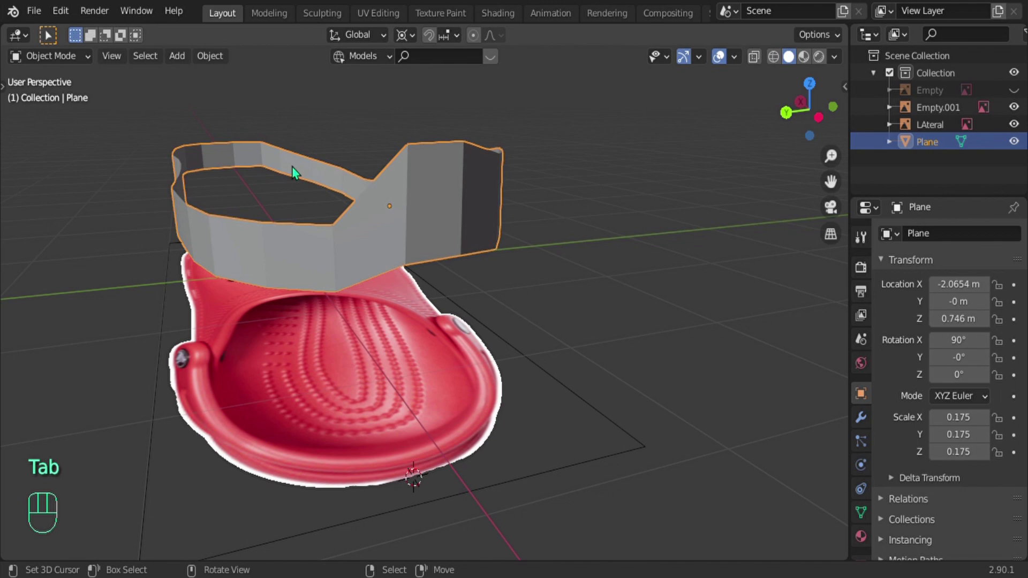
Step: In front view with X-ray on, raise two upper vertices near the heel on the band's new side to the reference's rim line
key(KP_1)
shift+middle_drag(387, 256, 116, 251)
key(Tab)
key(alt+z)
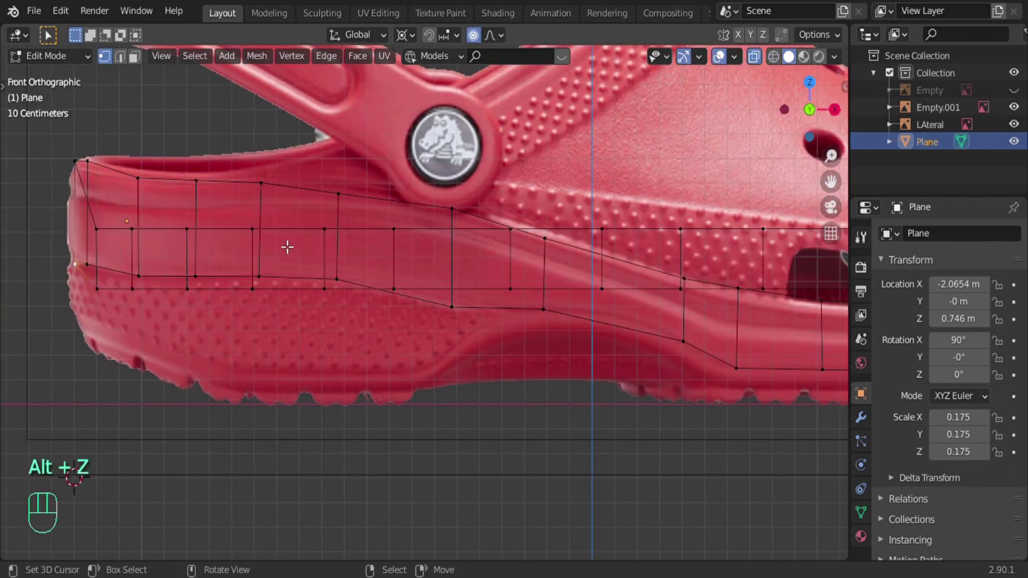
click(254, 240)
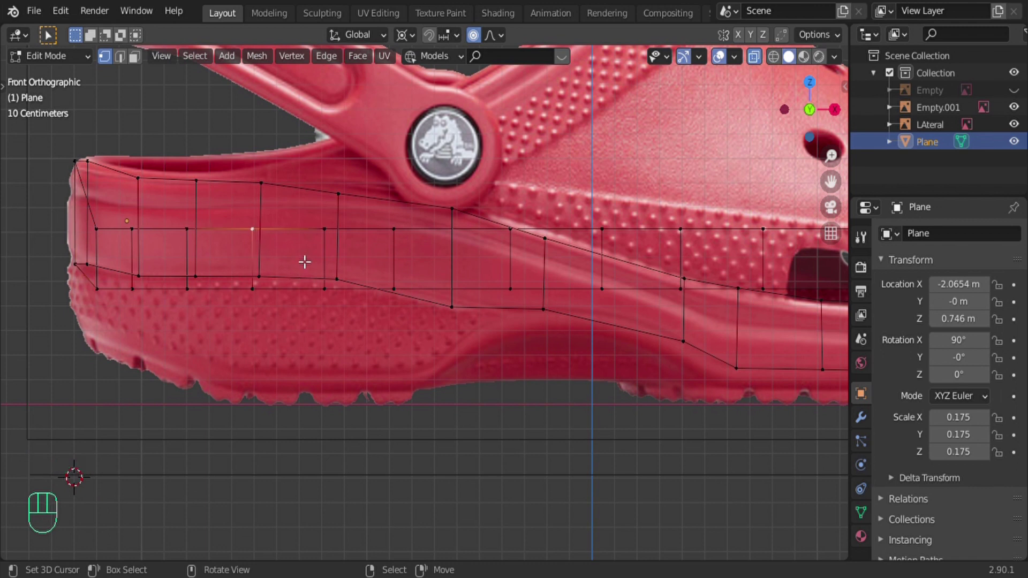
key(g)
key(g)
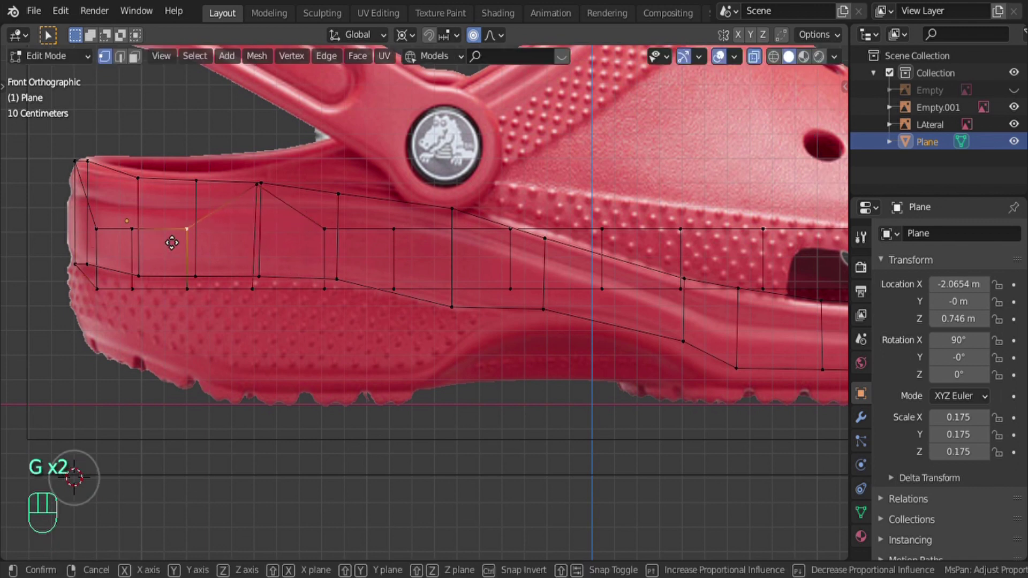
key(g)
click(175, 241)
key(g)
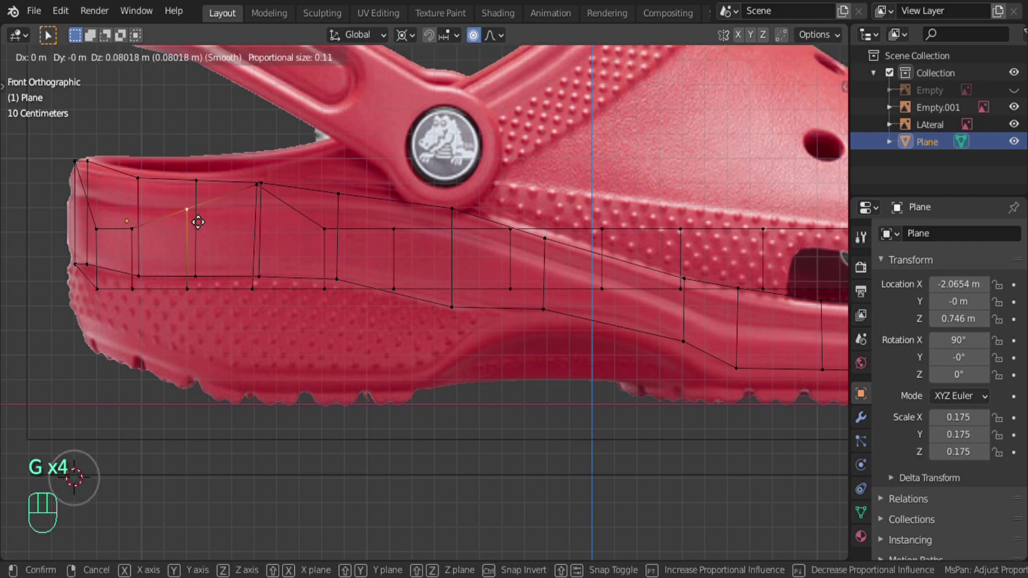
click(196, 201)
key(Tab)
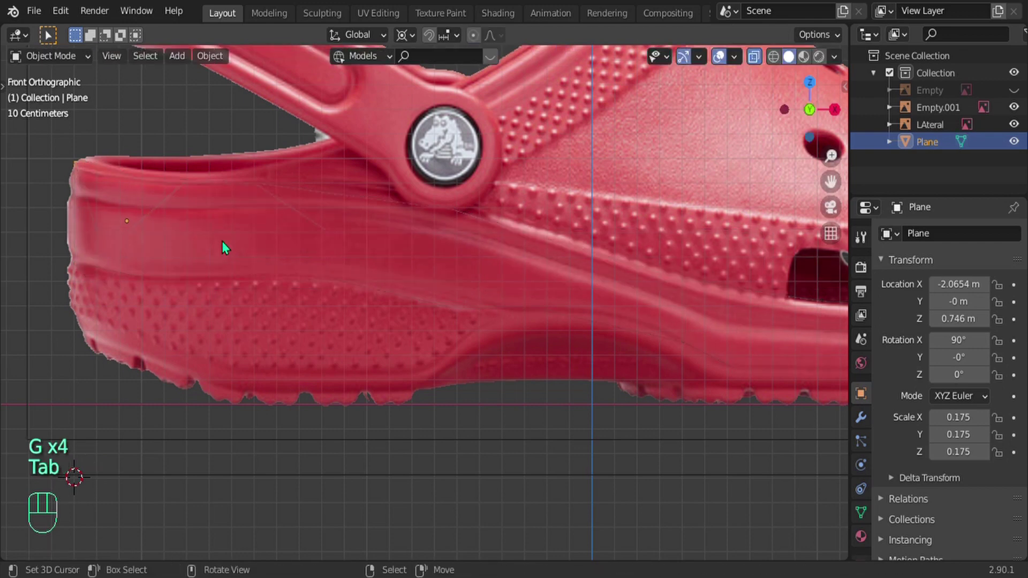
Step: In top view with X-ray on, select the already fitted half of the band from heel to toe and hide it
key(KP_7)
key(Tab)
scroll(471, 286, down, 2)
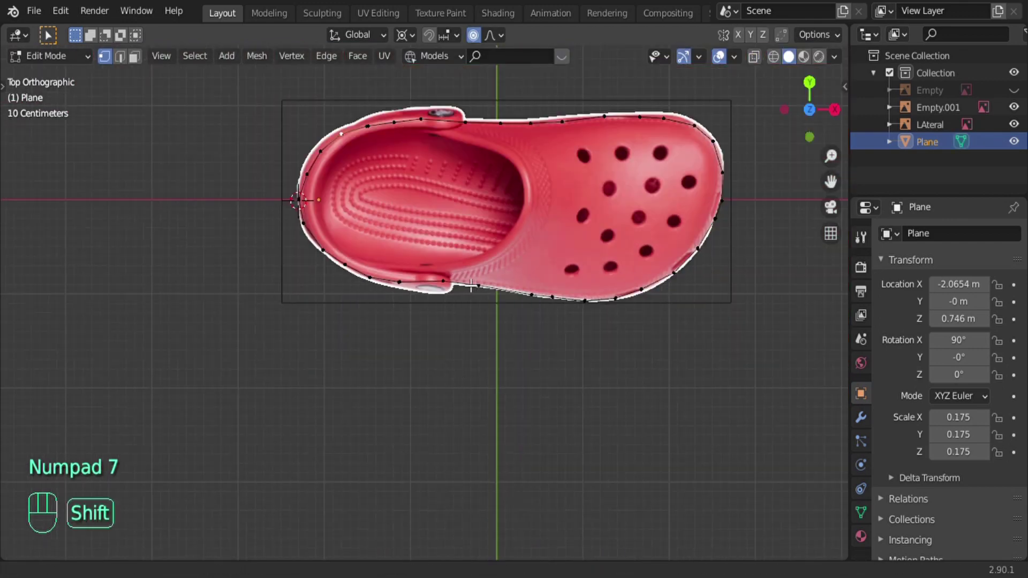
shift+middle_drag(471, 286, 437, 301)
key(alt+z)
drag(253, 207, 763, 355)
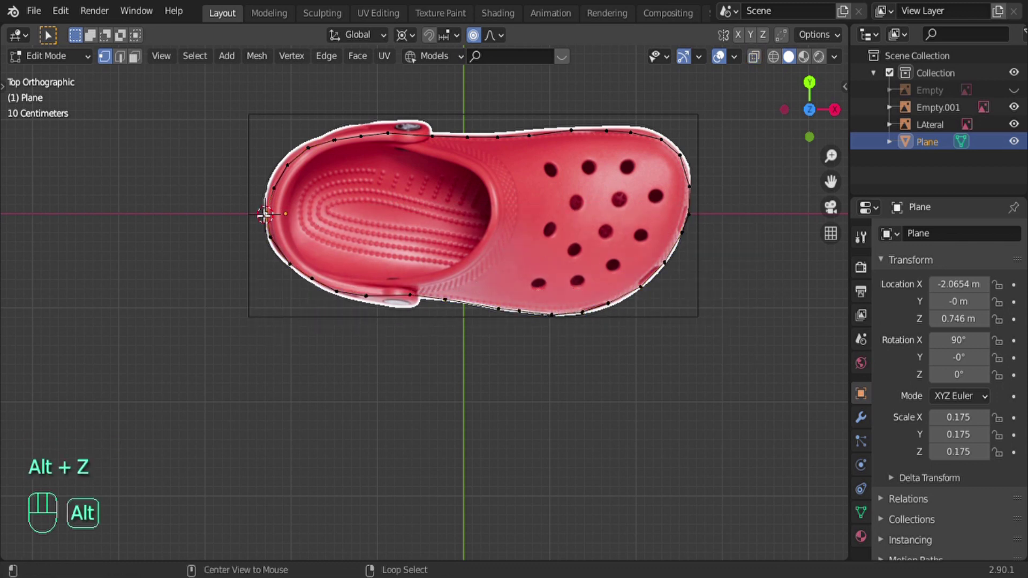
key(alt+z)
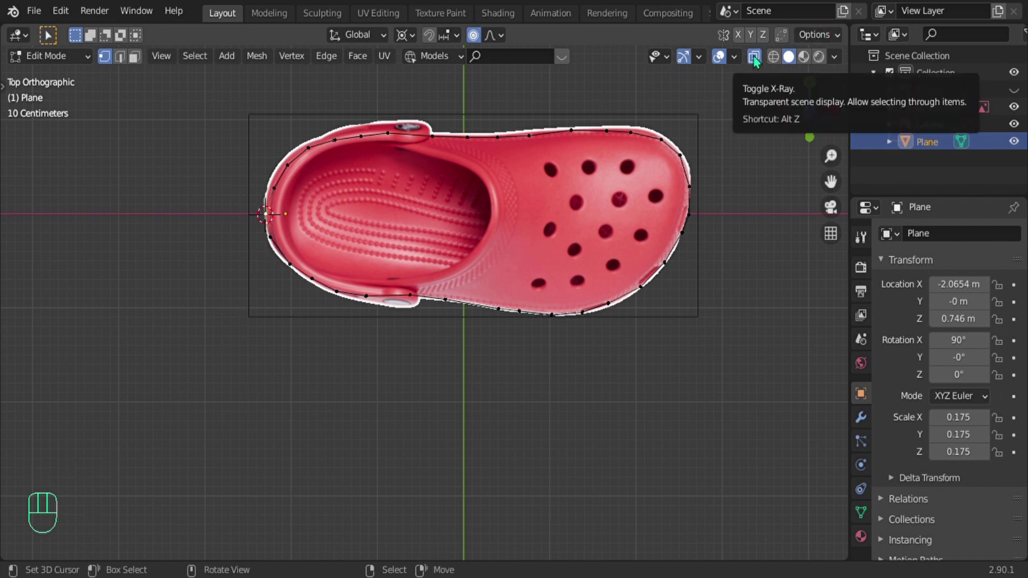
drag(258, 214, 771, 353)
key(h)
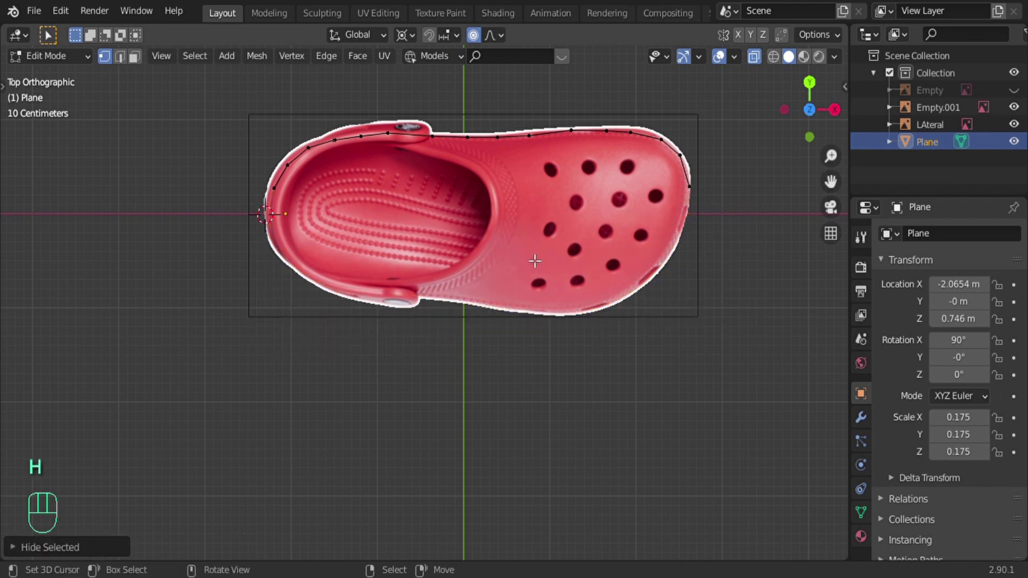
Step: In front view, raise the next two upper band vertices behind the strap rivet to follow the side reference
key(Tab)
key(KP_1)
key(Tab)
scroll(353, 227, up, 4)
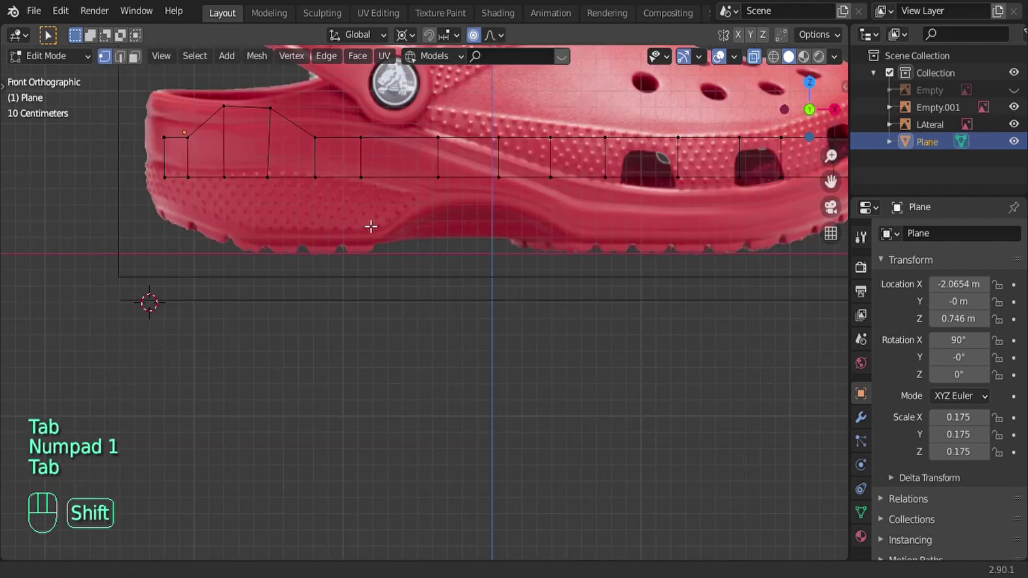
shift+middle_drag(370, 227, 332, 294)
key(alt+z)
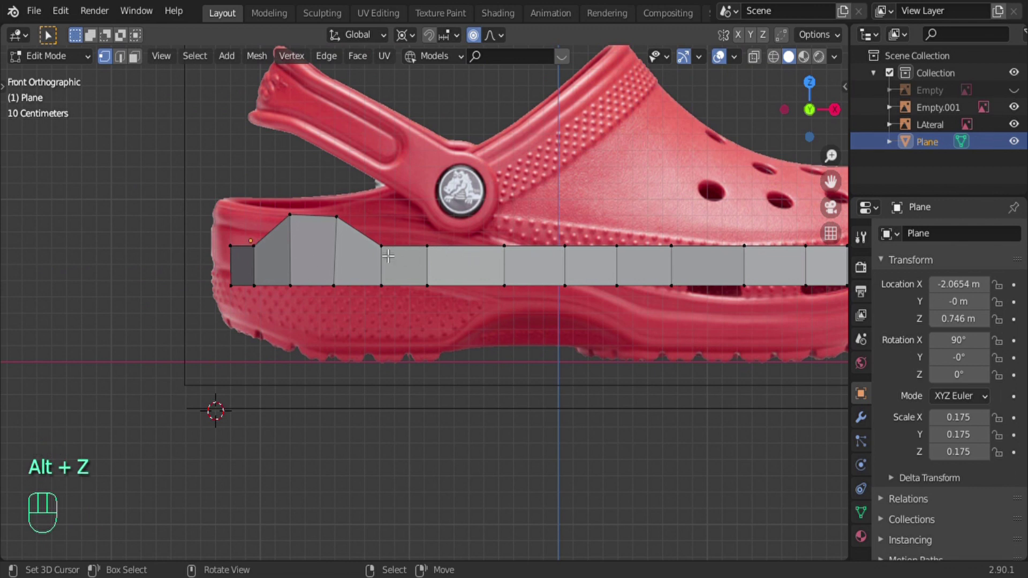
key(alt+z)
key(g)
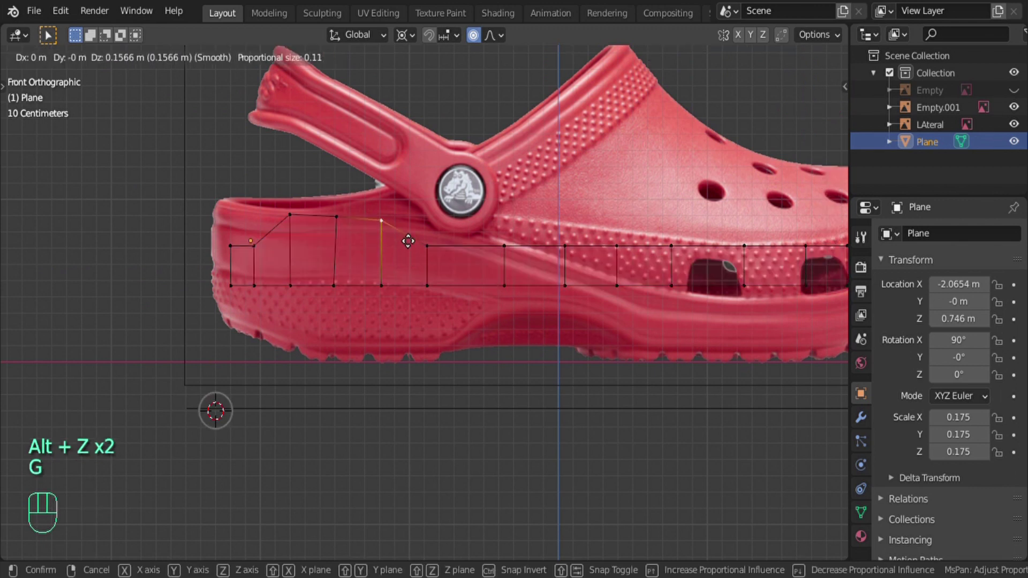
click(409, 239)
click(445, 269)
key(g)
click(450, 250)
Step: Lower the two upper band vertices just in front of the strap rivet onto the reference's sloping rim line
click(523, 266)
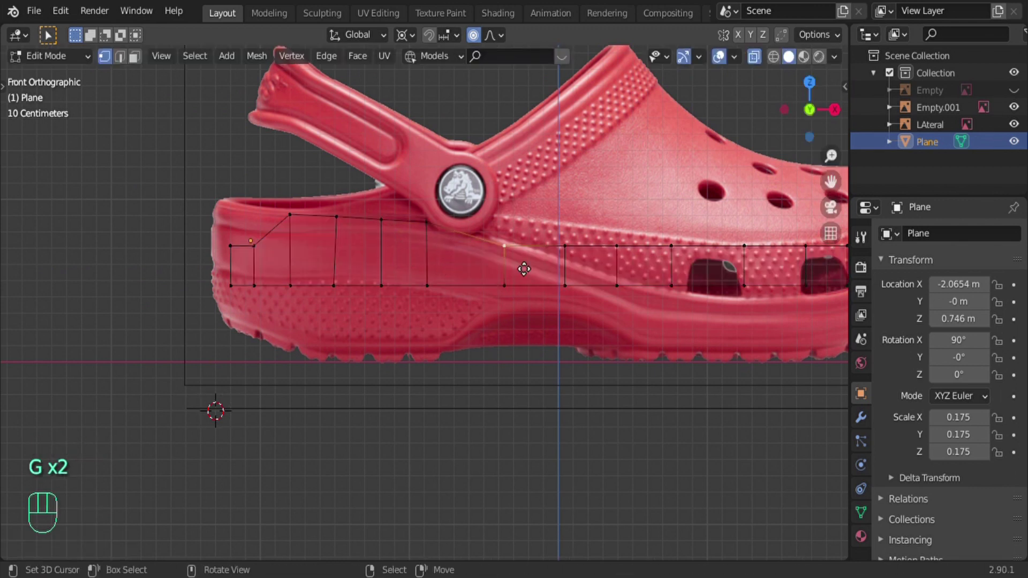
key(g)
click(523, 267)
click(577, 258)
key(g)
click(578, 271)
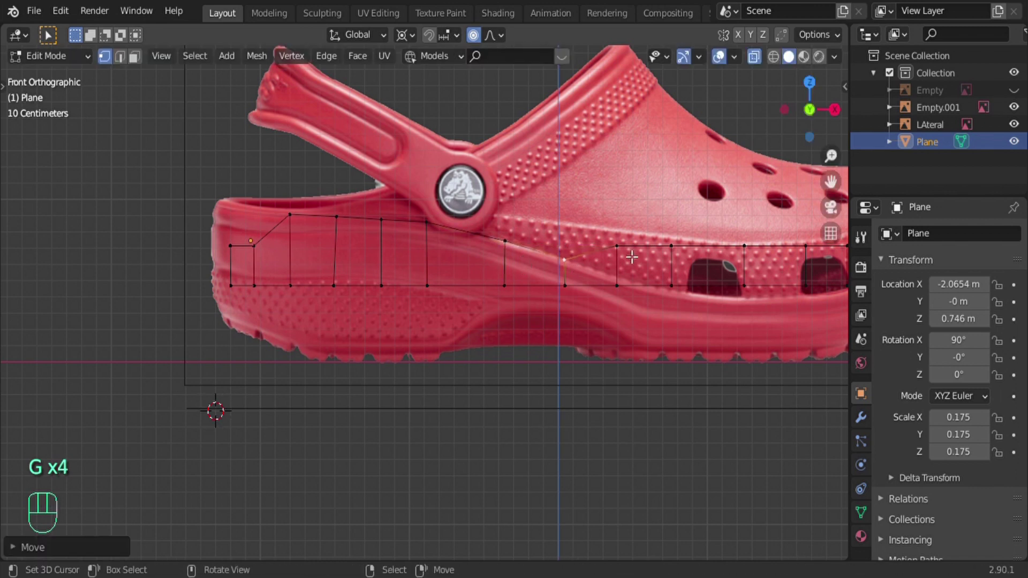
Step: Move the lower and upper vertices of the next column toward the toe down about 0.2 m each to follow the sole band
click(628, 295)
key(g)
key(g)
key(g)
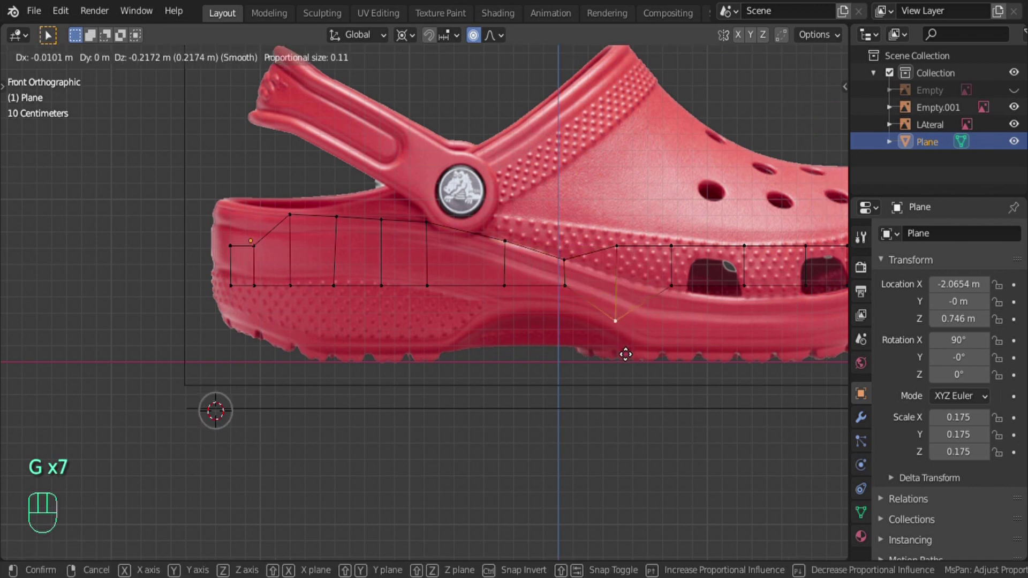
click(624, 349)
click(619, 263)
key(g)
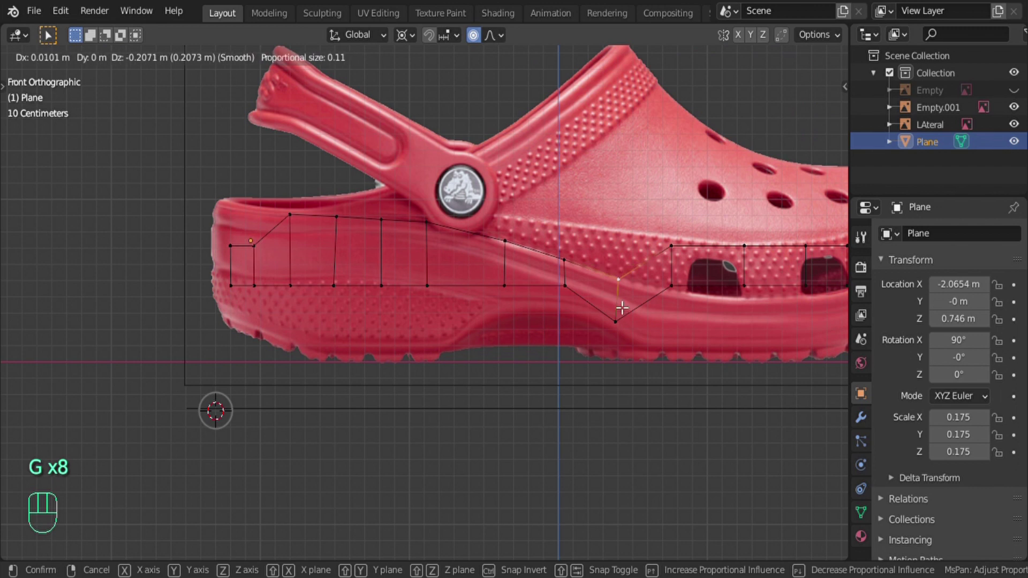
click(620, 305)
Step: Move the lower and upper vertices of the column just behind the first side opening down and slightly backward onto the reference band
click(672, 300)
key(g)
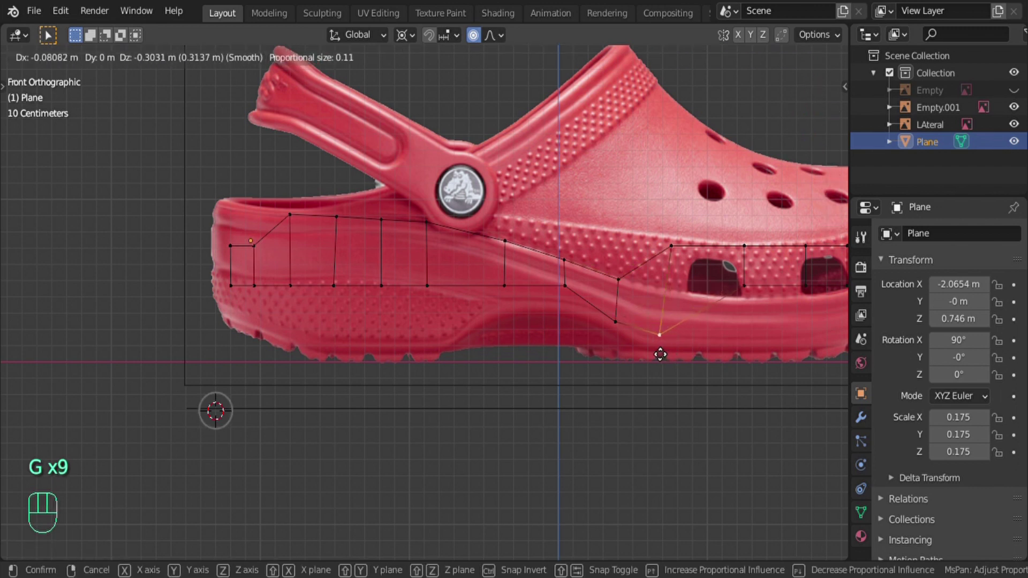
click(654, 354)
click(671, 259)
key(g)
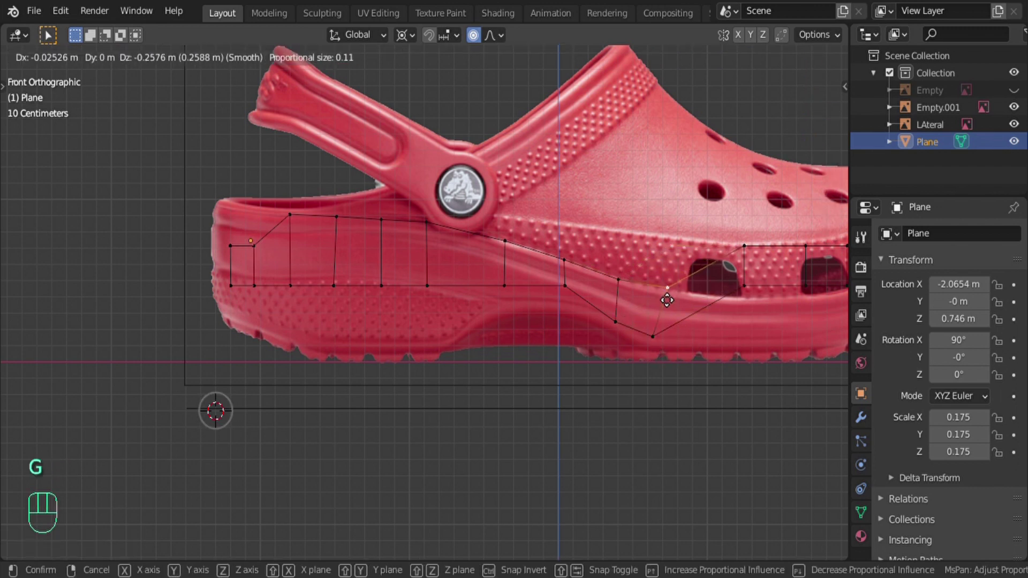
click(665, 305)
Step: Lower the vertex column at the front edge of the first side opening along Z to match the reference band
shift+middle_drag(717, 319, 535, 280)
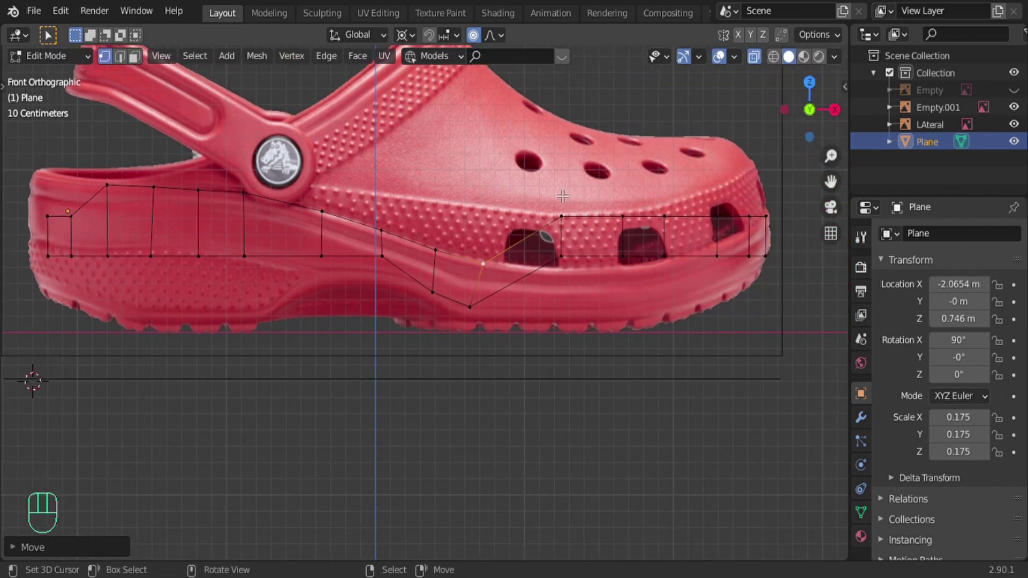
key(g)
key(z)
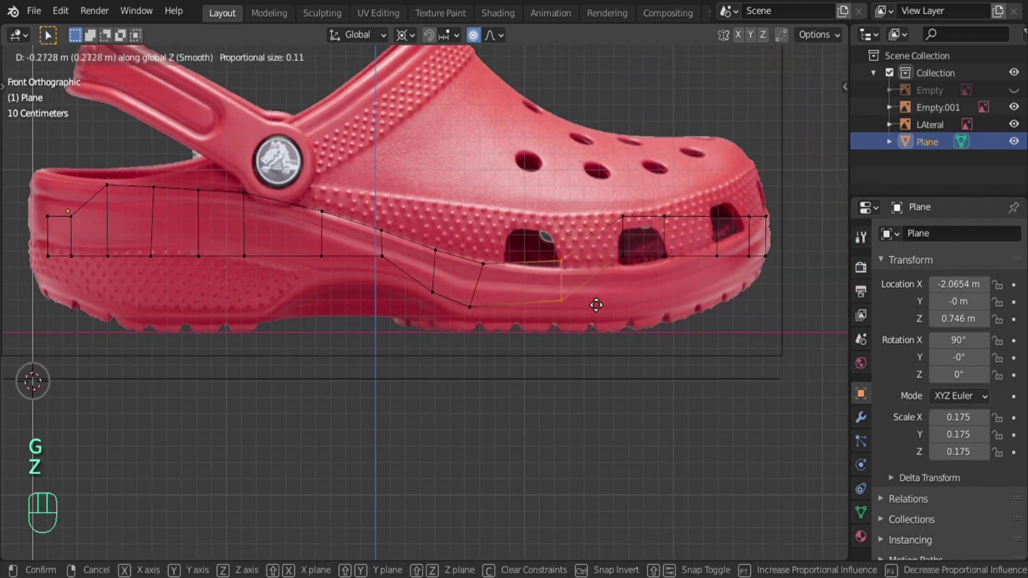
click(592, 298)
key(g)
key(z)
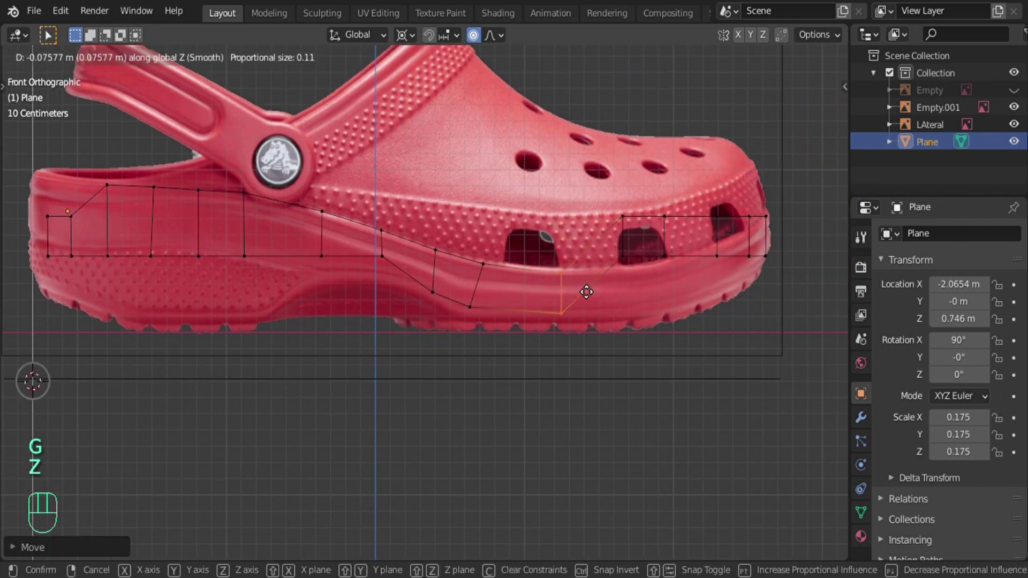
click(586, 290)
Step: Lower the vertex column at the second side opening about 0.32 m along Z
drag(619, 203, 640, 265)
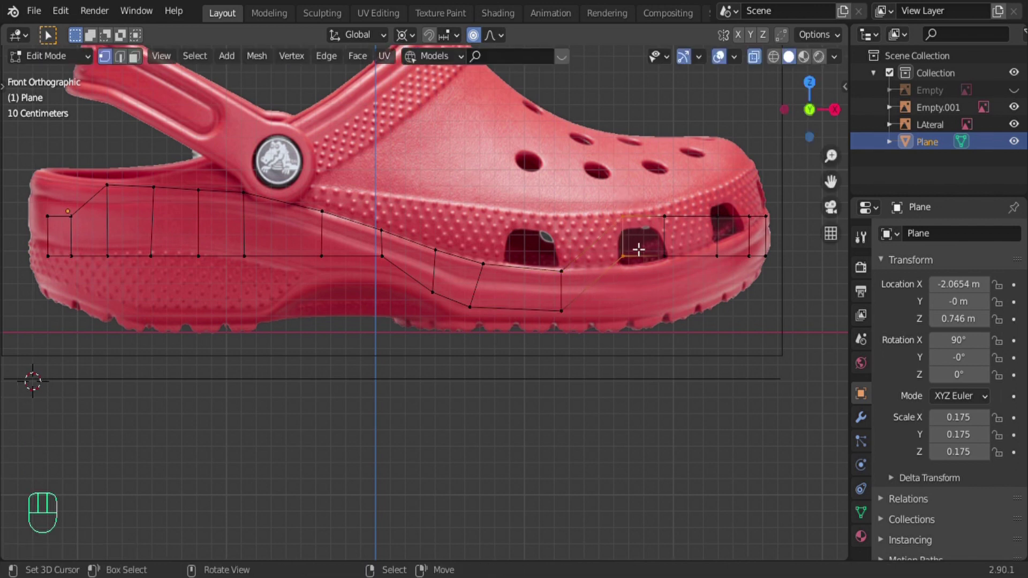
key(g)
key(z)
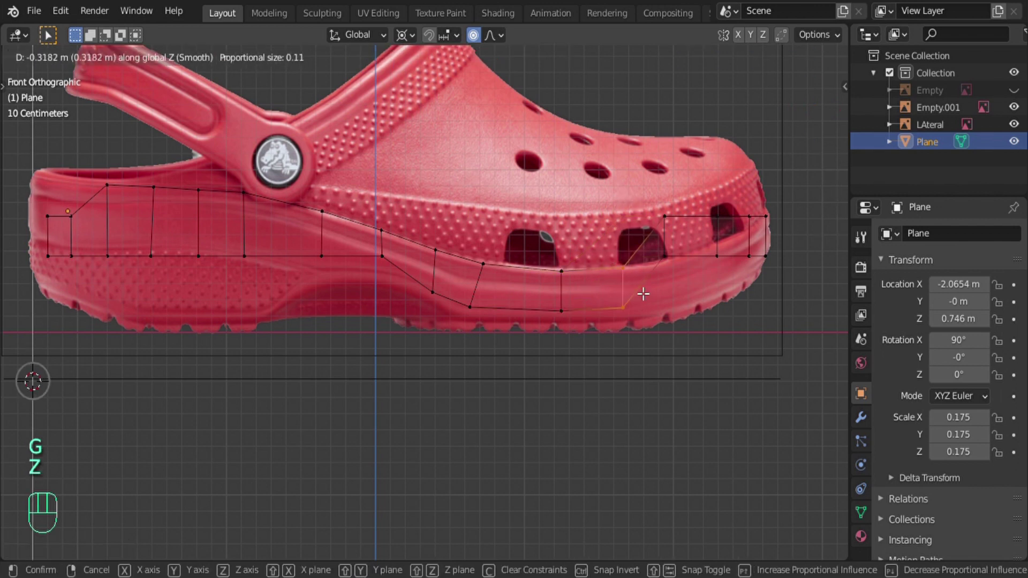
click(643, 294)
Step: Lower the vertex column at the front edge of the second side opening onto the reference sole band
shift+middle_drag(643, 293, 524, 332)
drag(539, 239, 587, 354)
key(g)
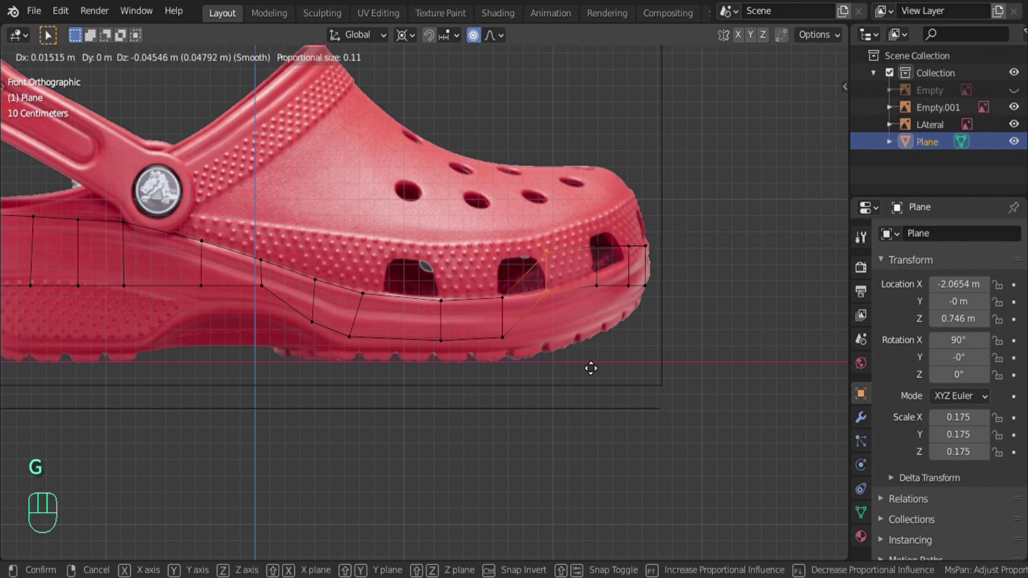
click(591, 382)
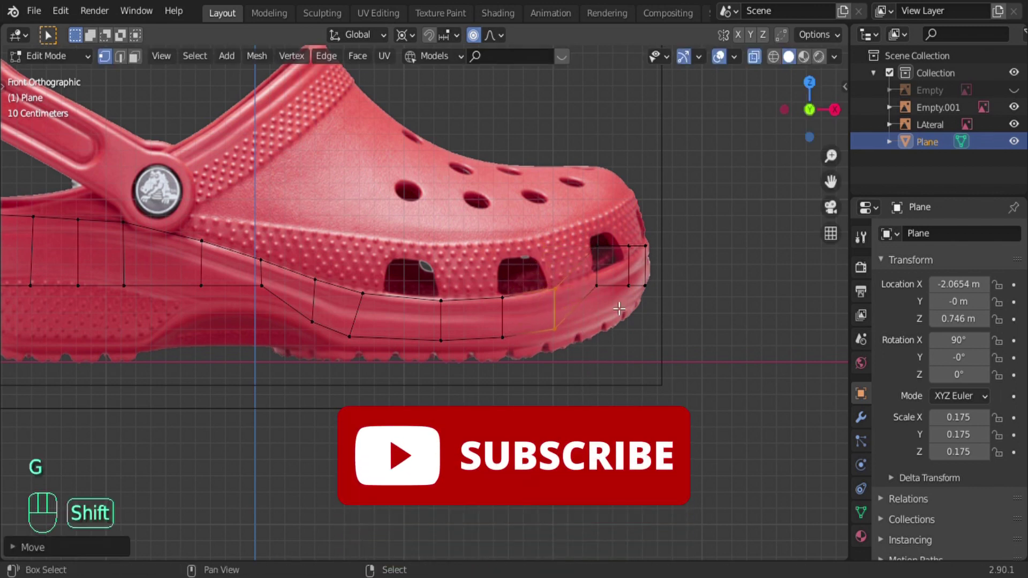
Step: Lower the column below the third side opening onto the sole band and rotate it slightly to follow the toe curve
shift+middle_drag(618, 309, 509, 275)
key(g)
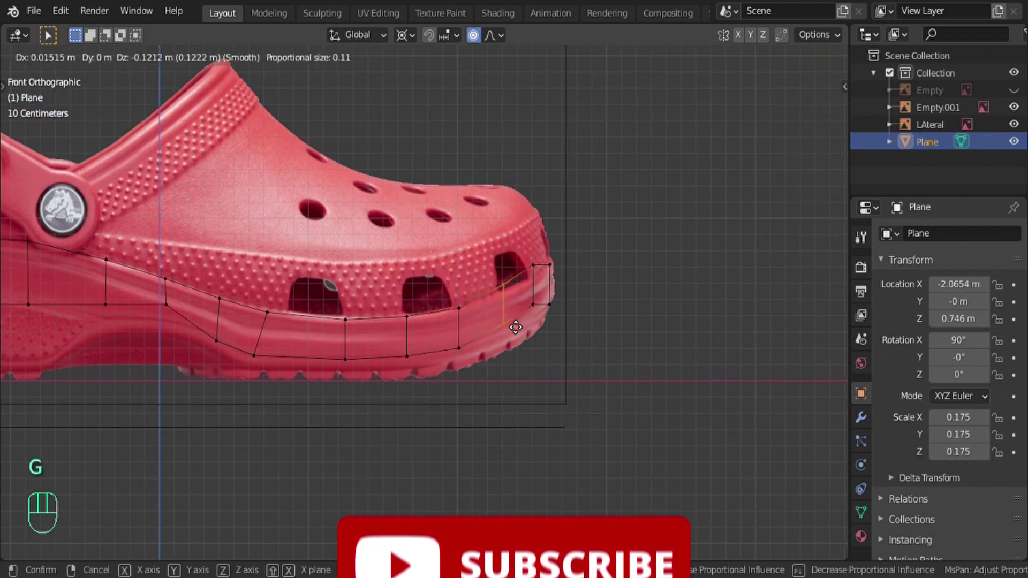
key(r)
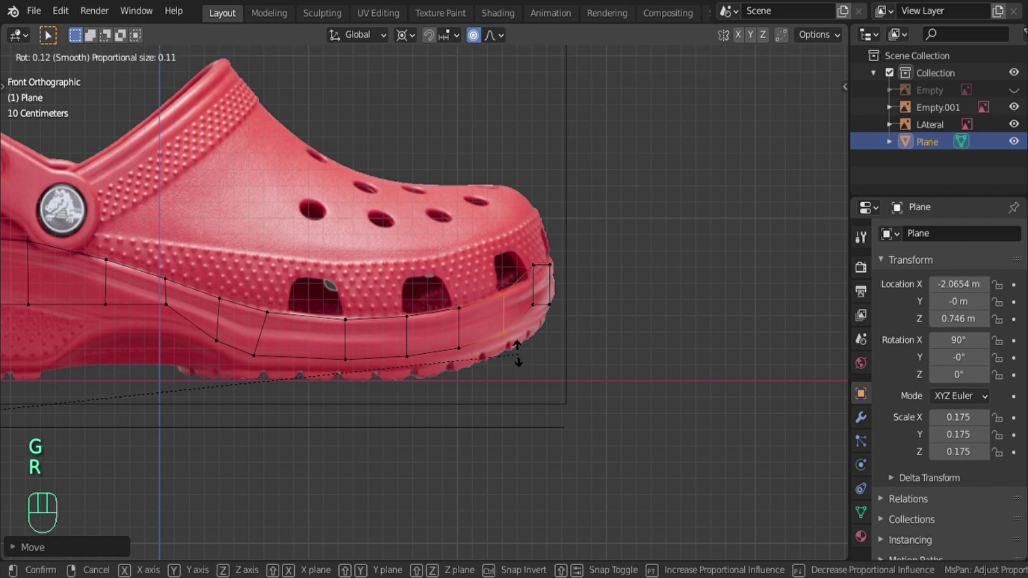
click(517, 354)
key(period)
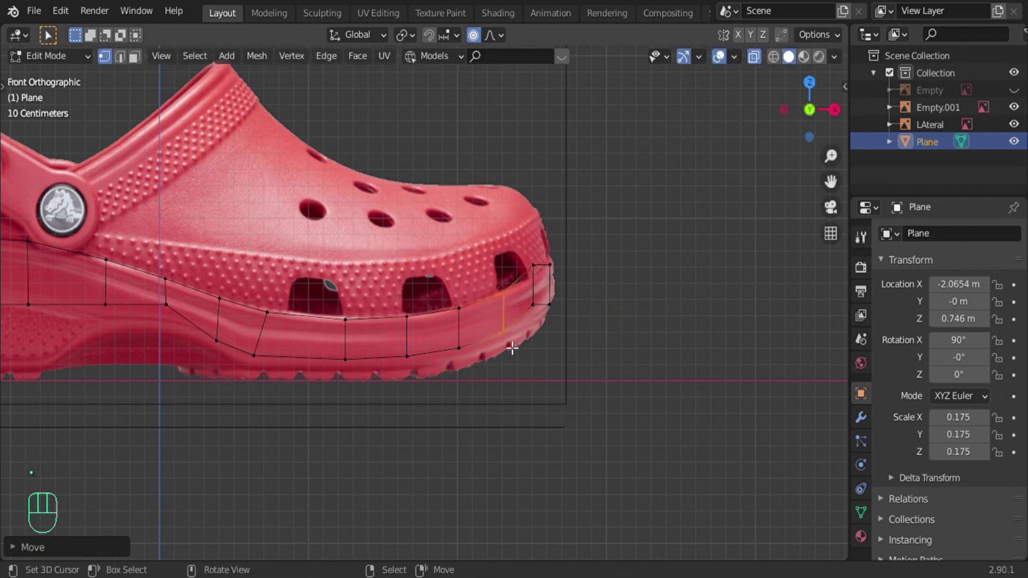
key(r)
click(528, 352)
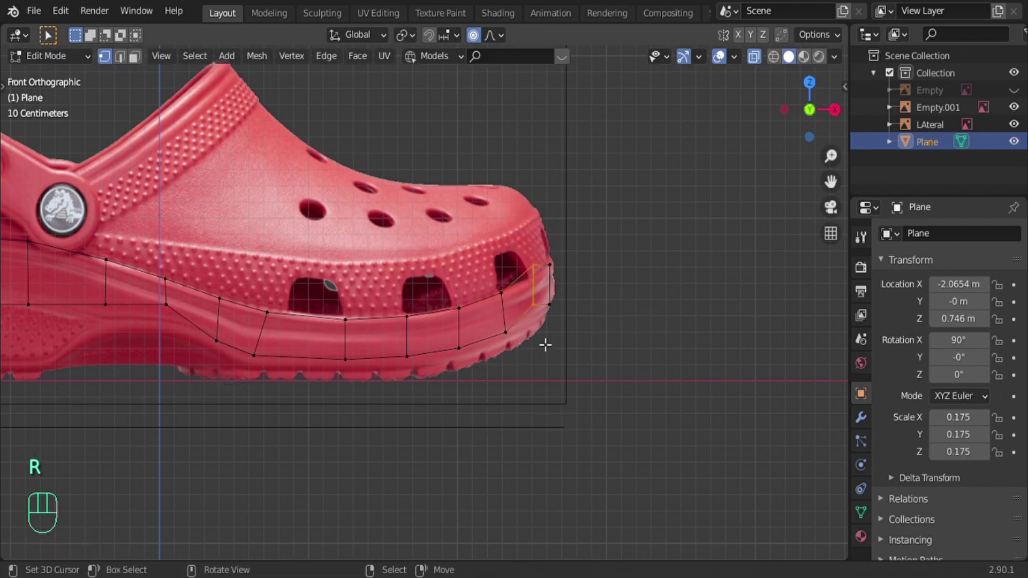
Step: Tilt the column just behind the toe tip and move it down onto the curved reference band
key(r)
click(548, 364)
key(g)
right_click(548, 360)
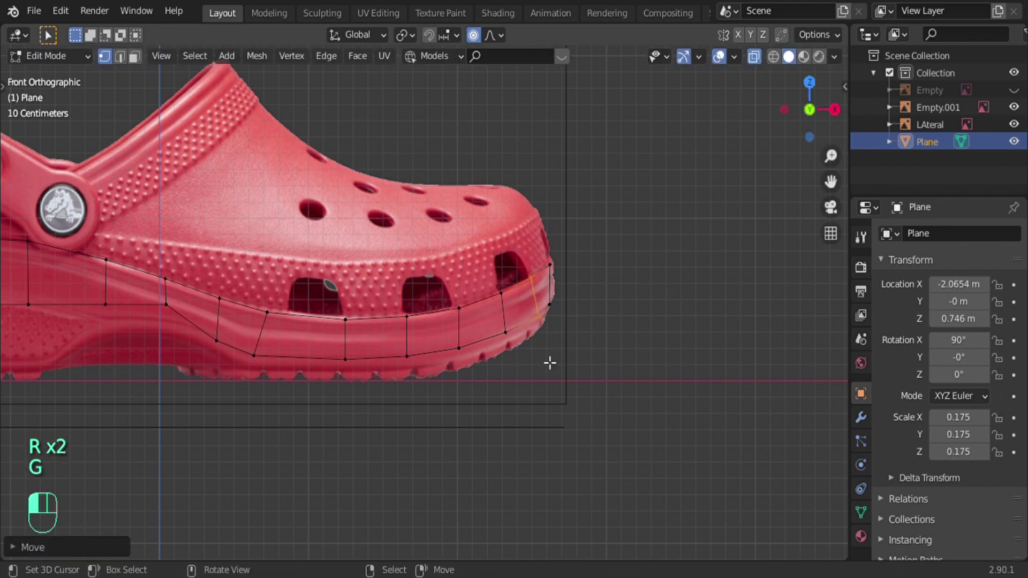
Step: Adjust the upper and lower vertices of the toe-tip column to the front edge of the reference shoe
key(g)
right_click(559, 292)
key(g)
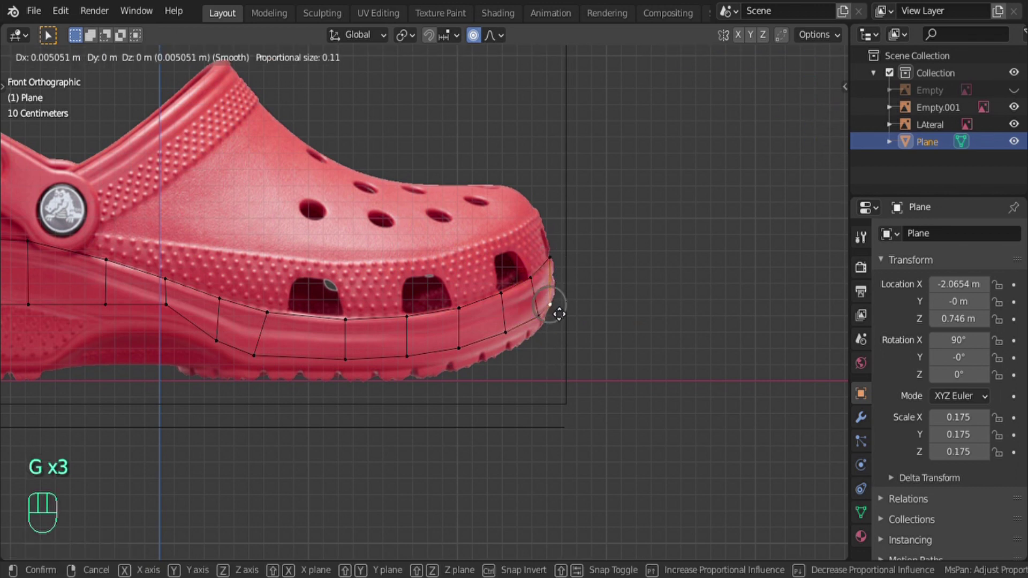
right_click(558, 310)
Step: Lower the bottom vertex just ahead of the second side opening about 0.02 m and the one behind the first opening to the band's edge
click(466, 361)
key(g)
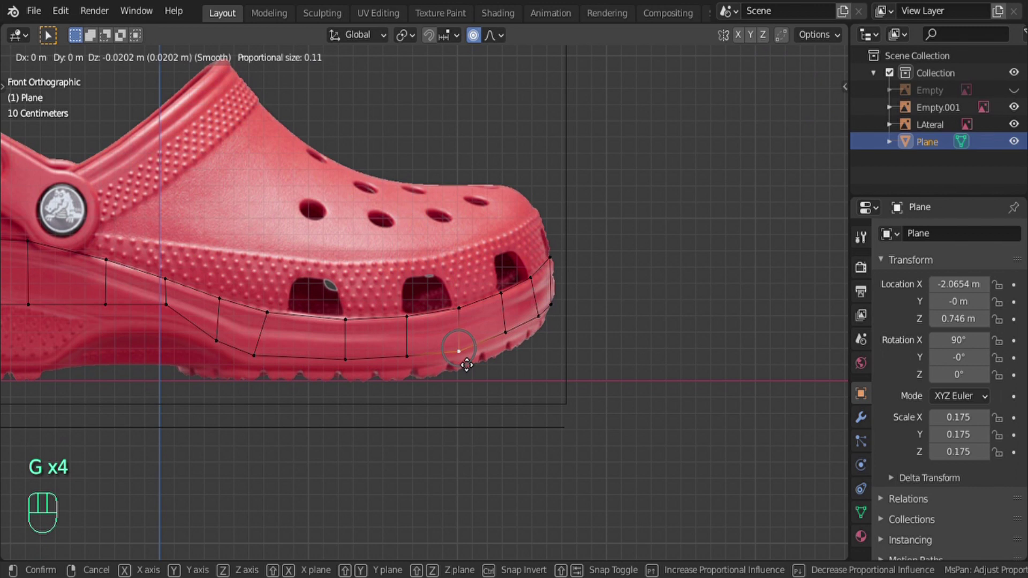
click(466, 364)
click(255, 368)
key(g)
click(259, 370)
Step: Lower the bottom vertices beneath the first and second side openings to the lower edge of the sole band
click(357, 375)
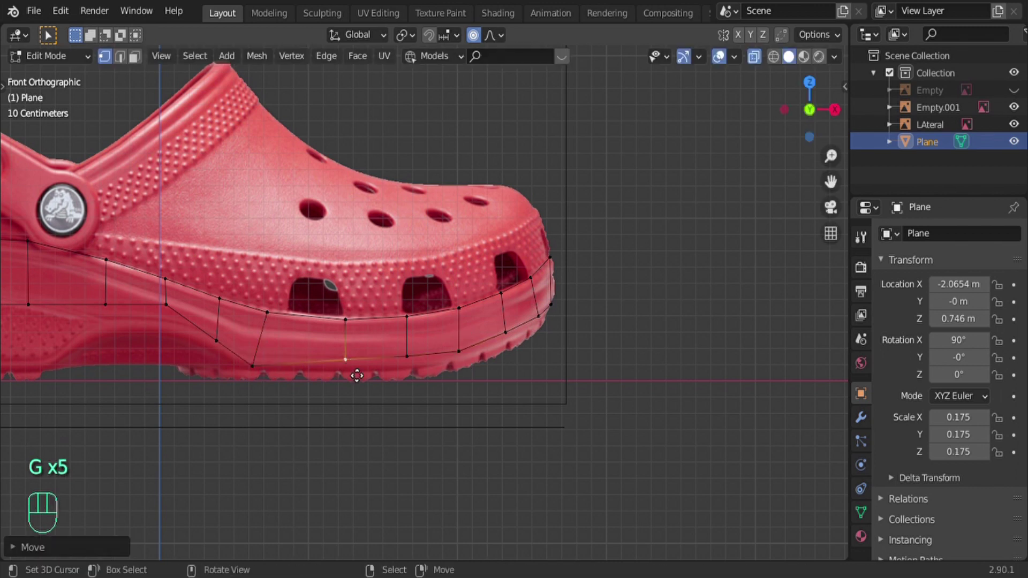
key(g)
click(351, 371)
click(412, 362)
key(g)
click(415, 371)
Step: Move the next two bottom vertices toward the toe down to the rising lower edge of the sole band
click(461, 354)
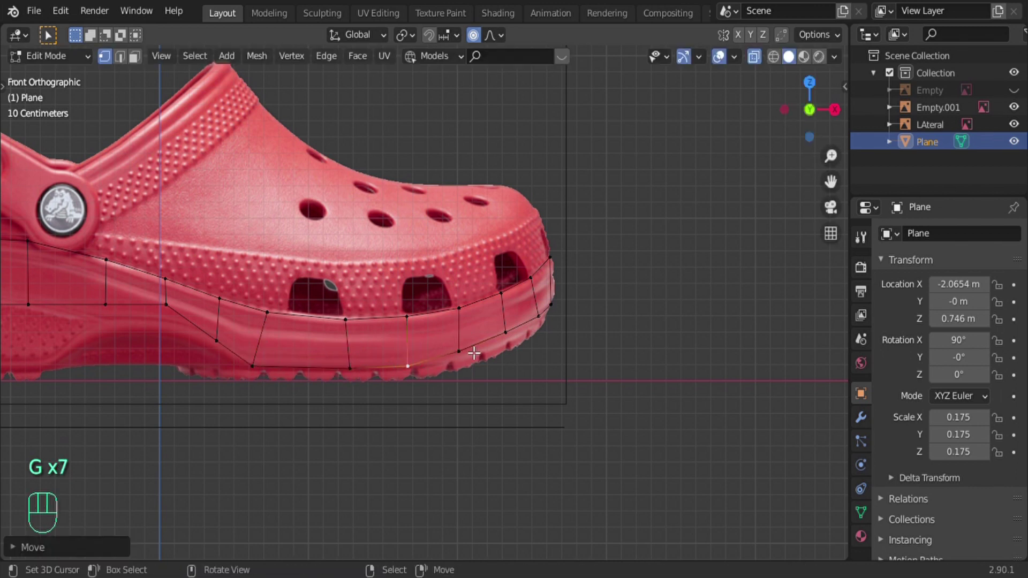
key(g)
click(471, 362)
click(507, 336)
key(g)
click(522, 350)
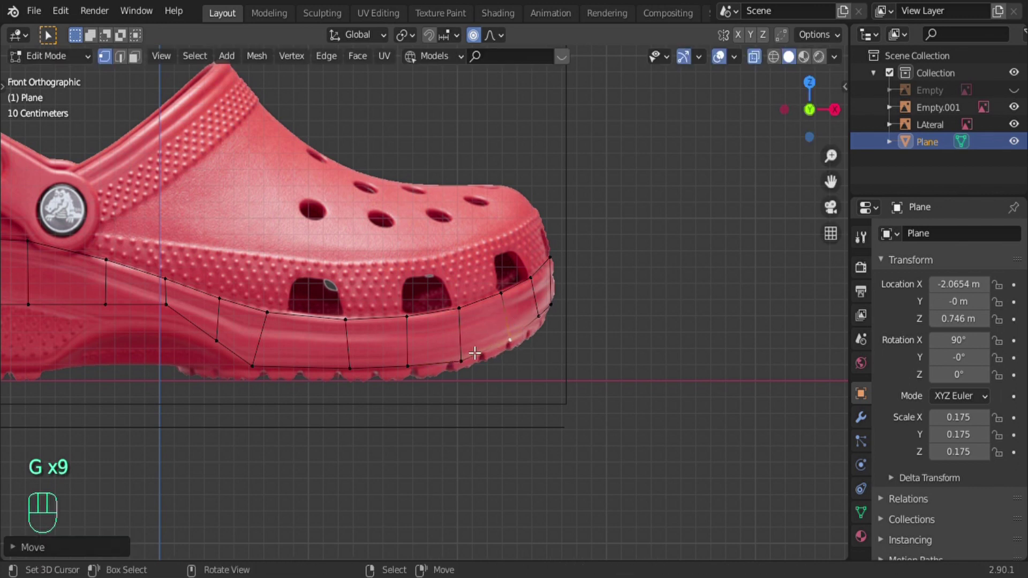
Step: Lower the two bottom vertices at the midfoot arch to the reference band's lower edge
scroll(522, 350, down, 2)
shift+middle_drag(522, 350, 683, 349)
click(426, 303)
key(g)
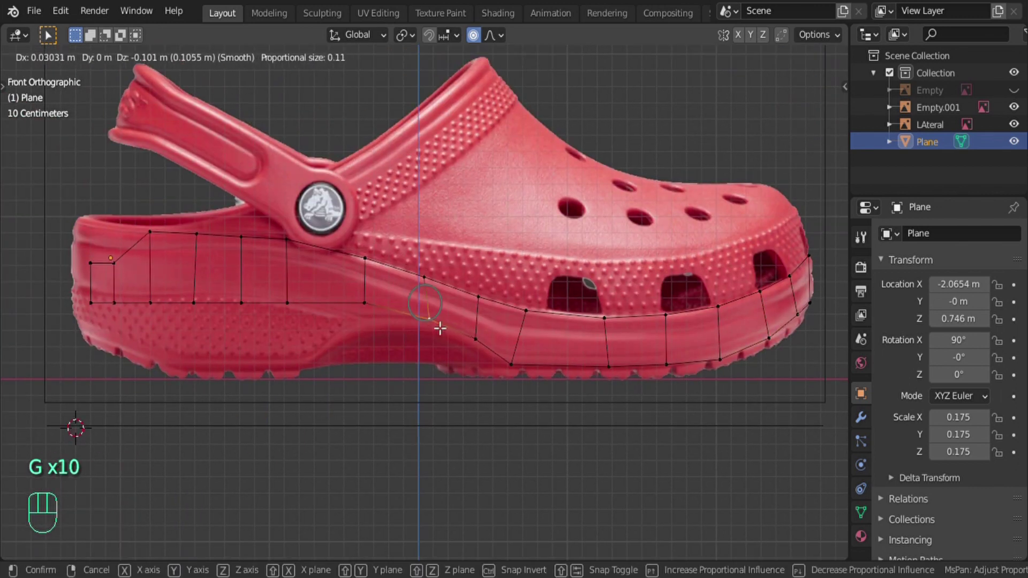
click(436, 327)
click(364, 304)
key(g)
click(355, 321)
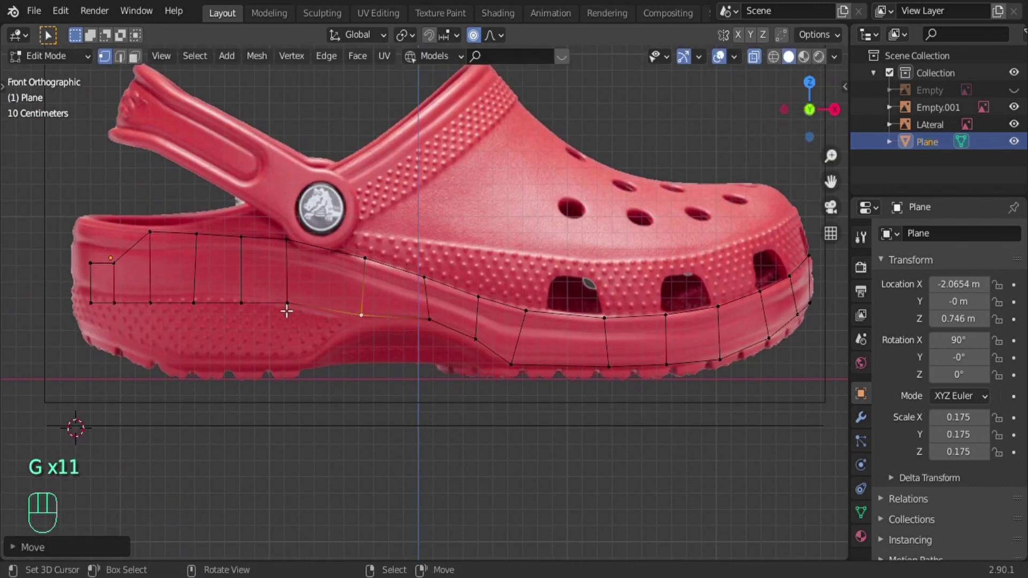
Step: Raise three bottom vertices along the heel section slightly to match the upper edge of the textured sole area
click(251, 314)
key(g)
click(240, 307)
click(194, 314)
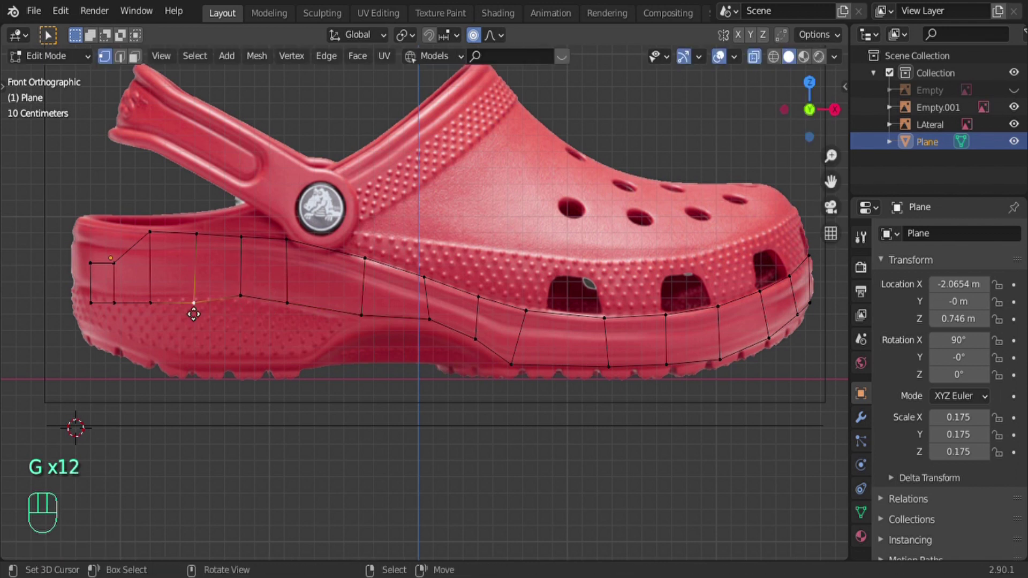
key(g)
click(192, 307)
click(158, 313)
key(g)
click(110, 318)
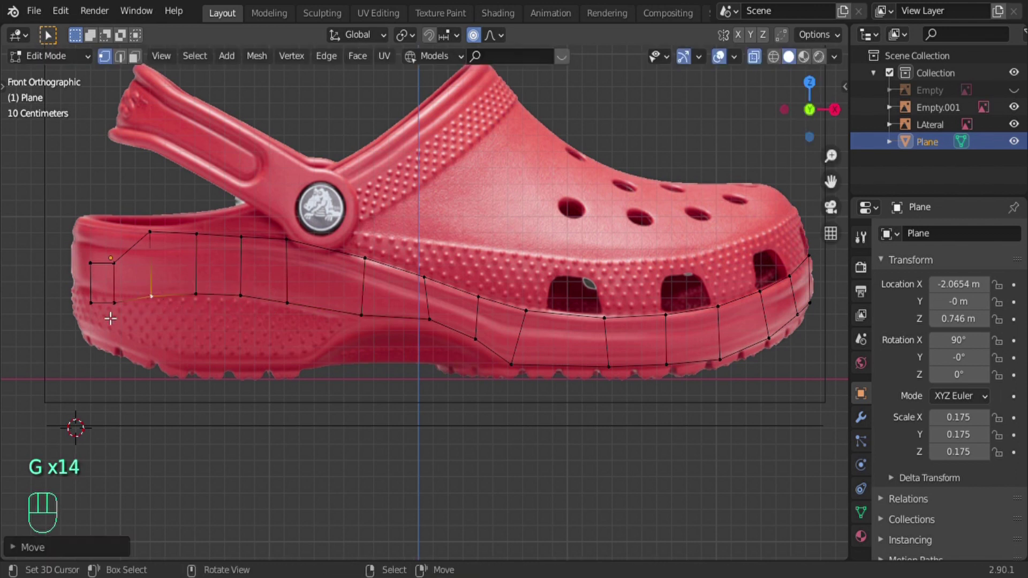
Step: Raise the bottom and top vertices of the column next to the heel end to the reference band's edges
click(124, 280)
key(g)
click(124, 280)
key(g)
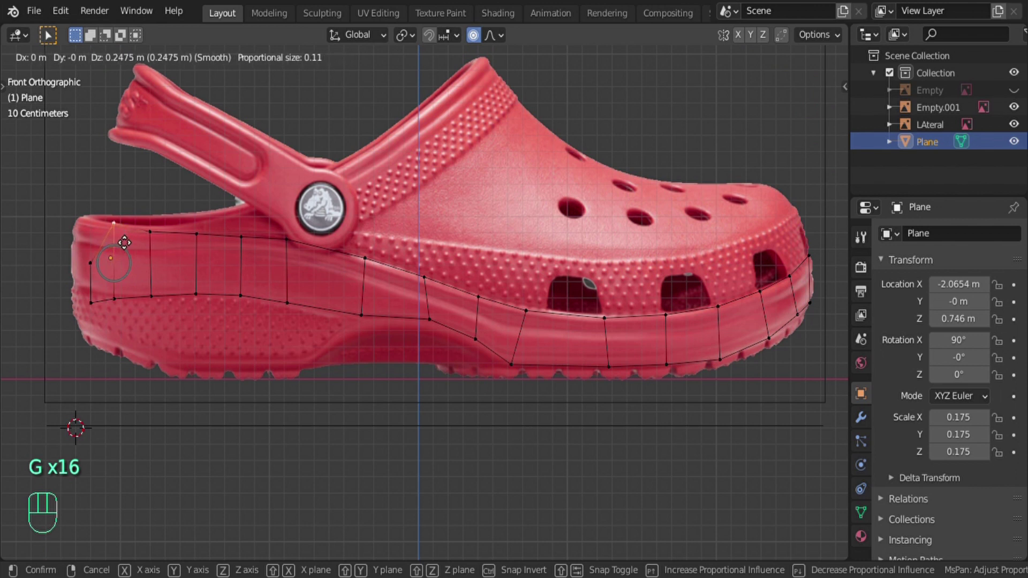
click(124, 243)
Step: Move the top and bottom vertices of the rearmost heel column outward and up to the back edge of the reference shoe
click(92, 268)
key(g)
click(99, 313)
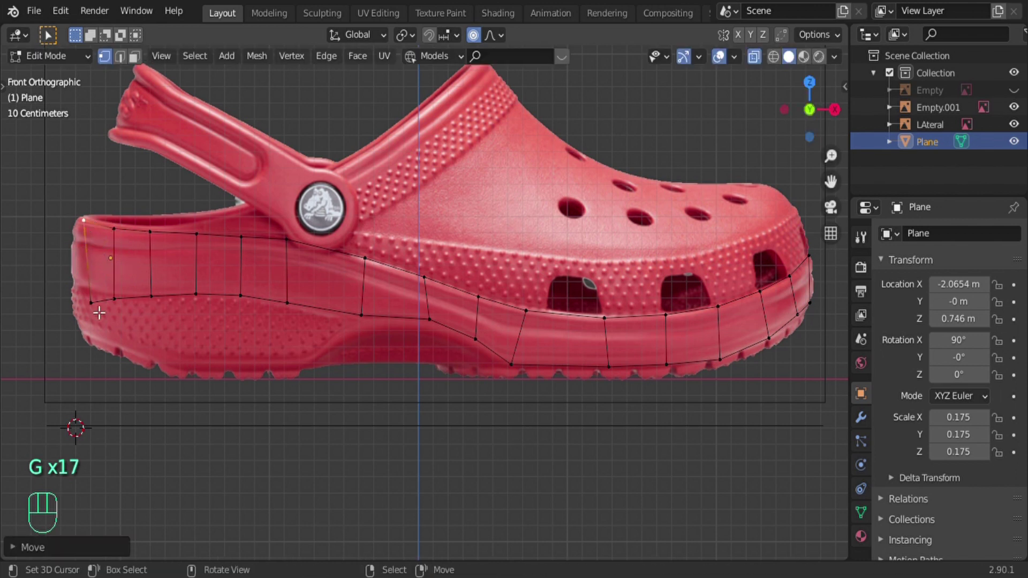
click(91, 303)
key(g)
click(87, 299)
Step: Reveal the hidden side of the band and view the whole mesh from the top with X-ray off
shift+scroll(358, 335, right, 6)
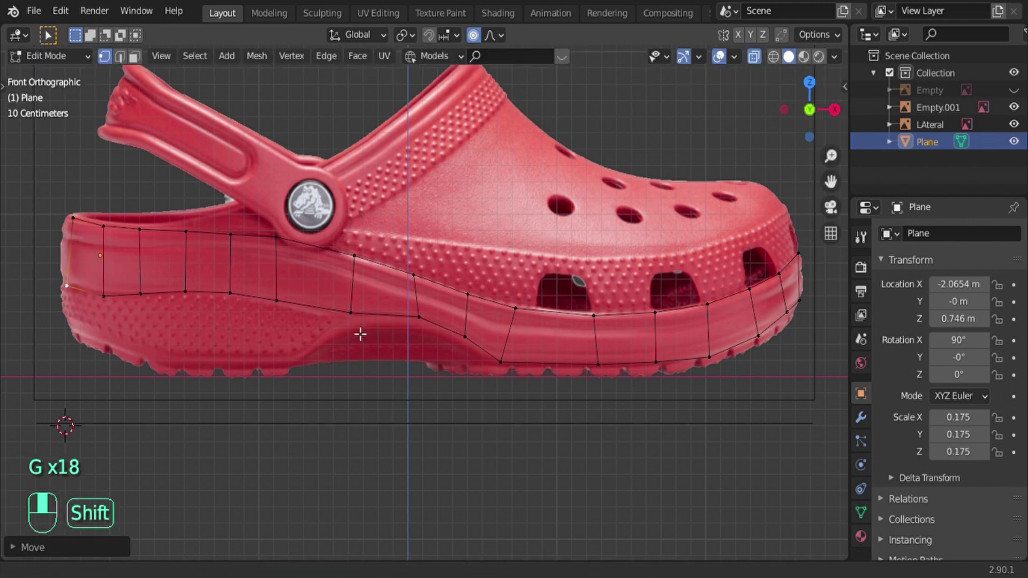
key(alt+h)
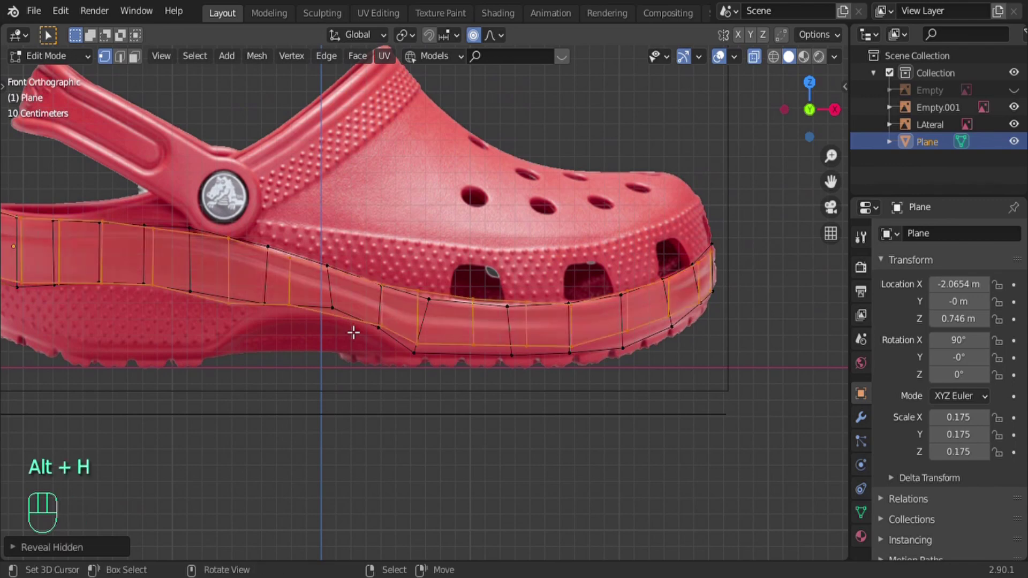
key(alt+z)
middle_drag(415, 344, 392, 366)
key(KP_7)
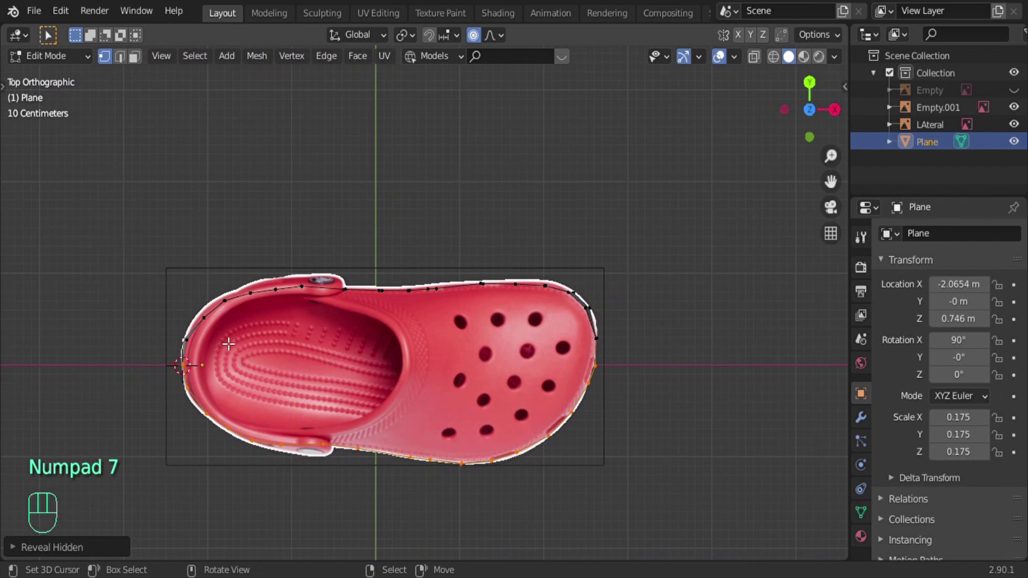
Step: Trackball-rotate the vertex column beside the heel end so its vertices line up in the top view
scroll(228, 344, up, 2)
shift+middle_drag(213, 356, 222, 345)
key(alt+z)
key(alt+z)
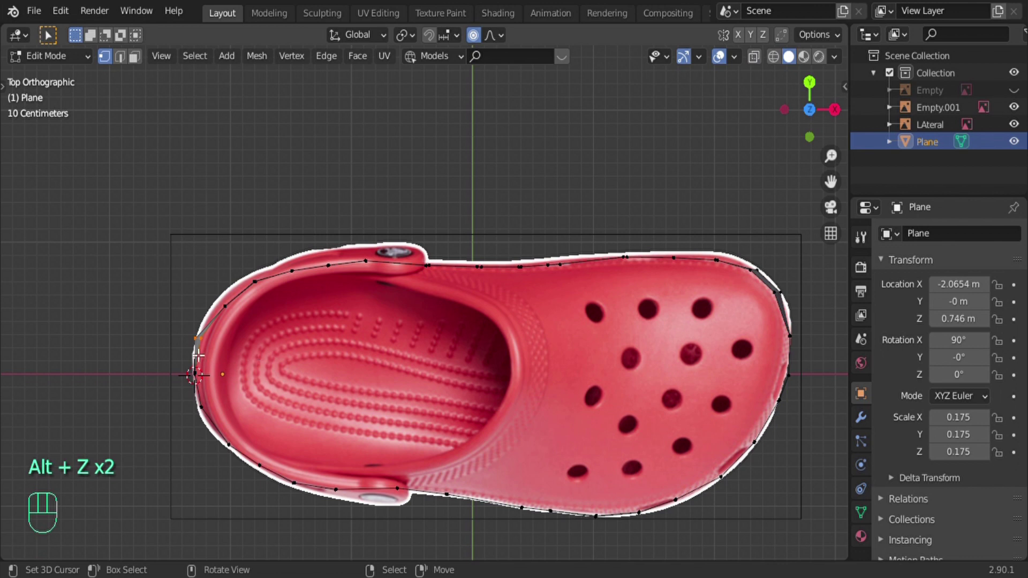
key(r)
key(r)
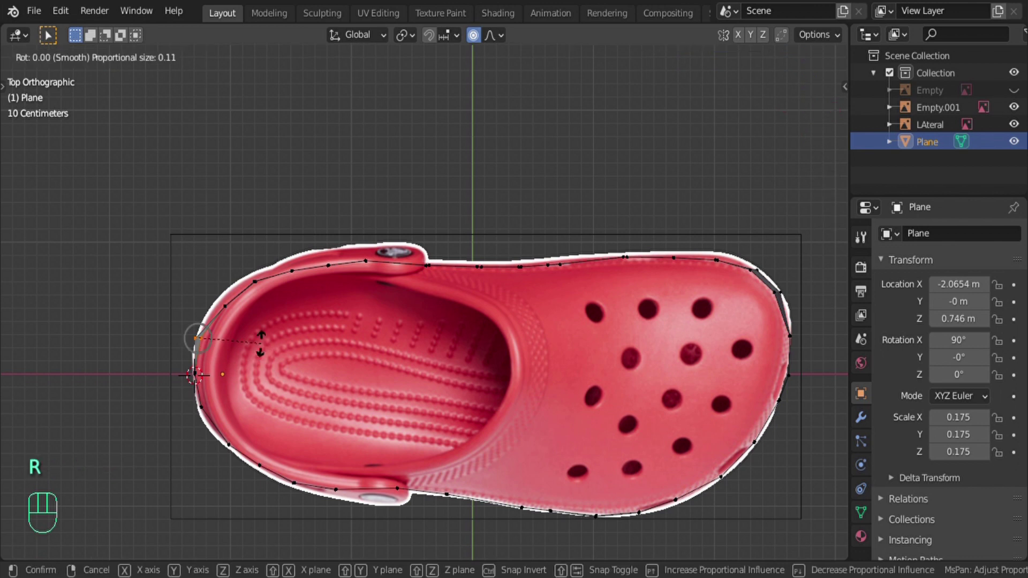
click(215, 354)
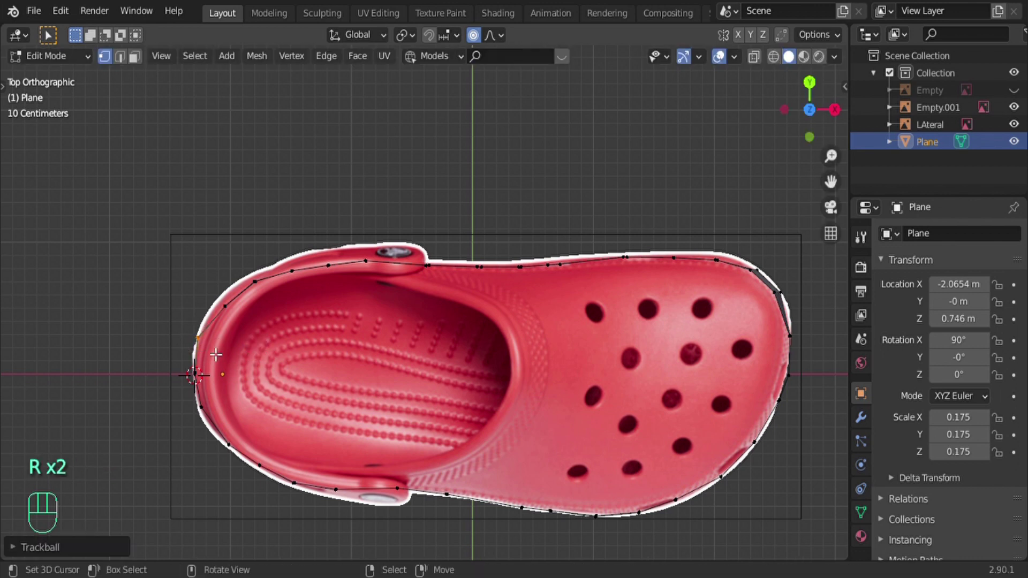
Step: Trackball-rotate the first column of the toe corner on the +Y side to align its vertices from above
scroll(401, 317, up, 4)
shift+middle_drag(401, 316, 120, 360)
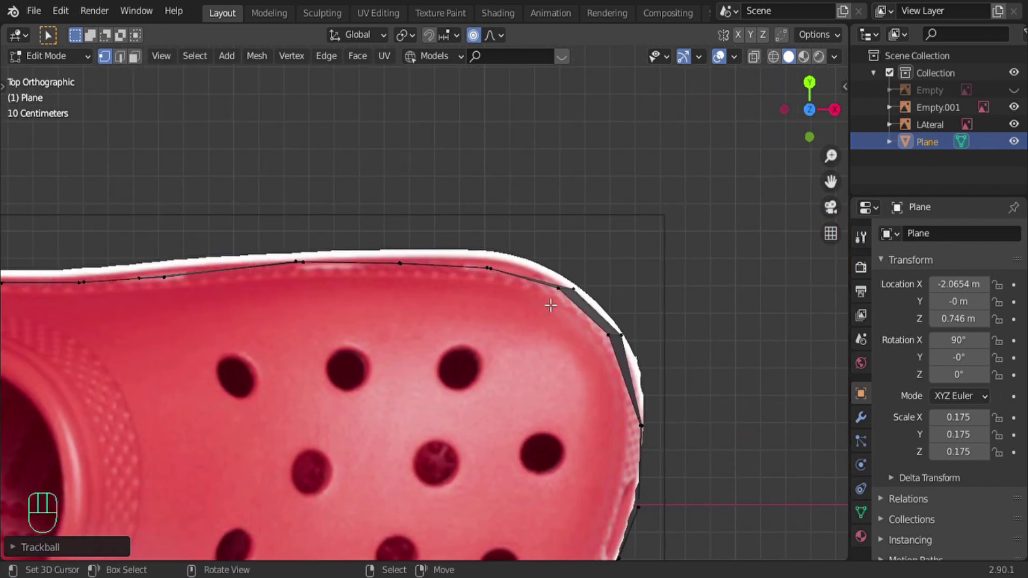
drag(556, 271, 588, 309)
key(r)
key(r)
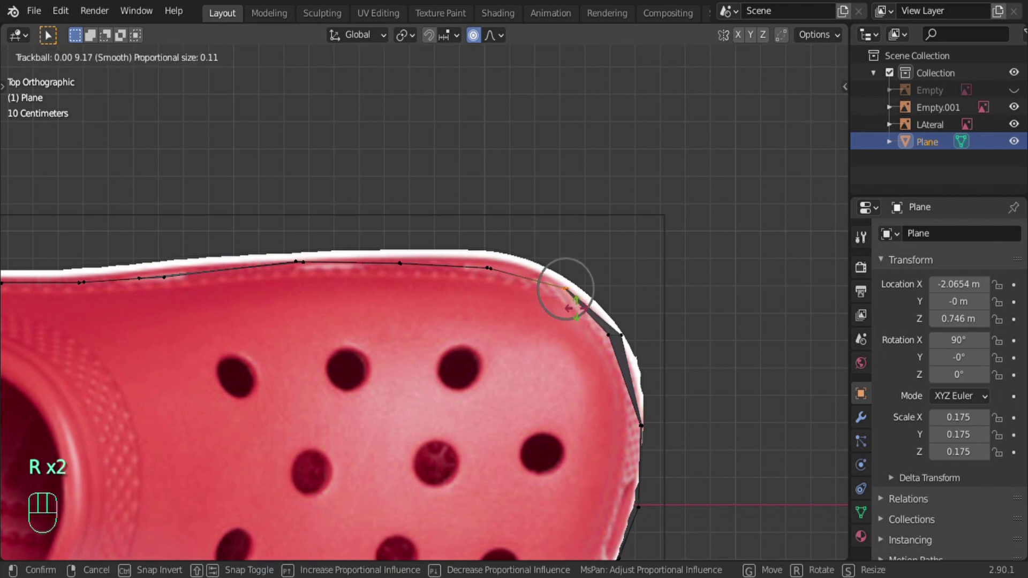
click(579, 308)
Step: Trackball-rotate the second toe-corner column on the +Y side so its band edge stands upright
scroll(678, 280, up, 4)
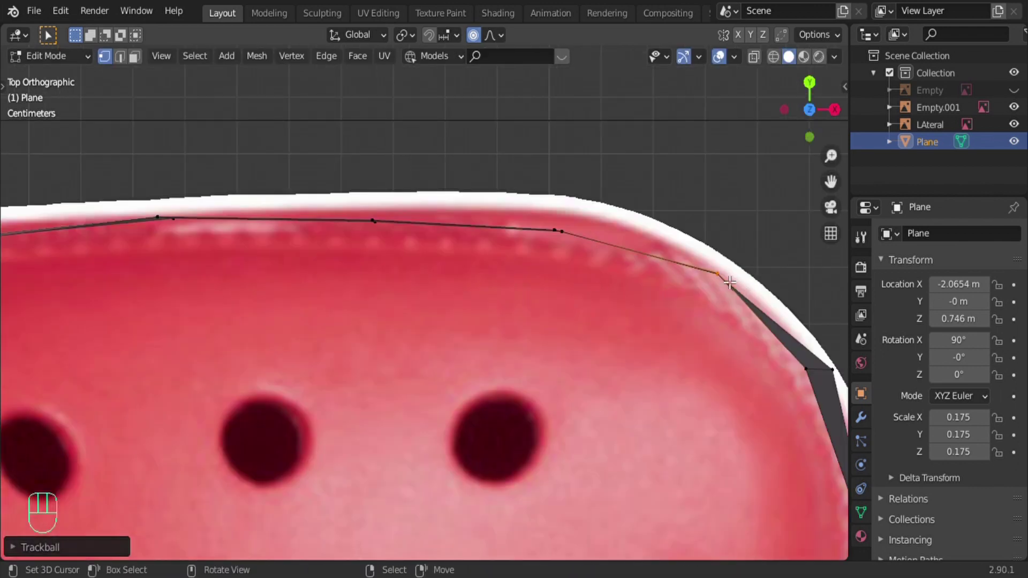
scroll(729, 282, down, 4)
shift+middle_drag(701, 335, 676, 307)
key(r)
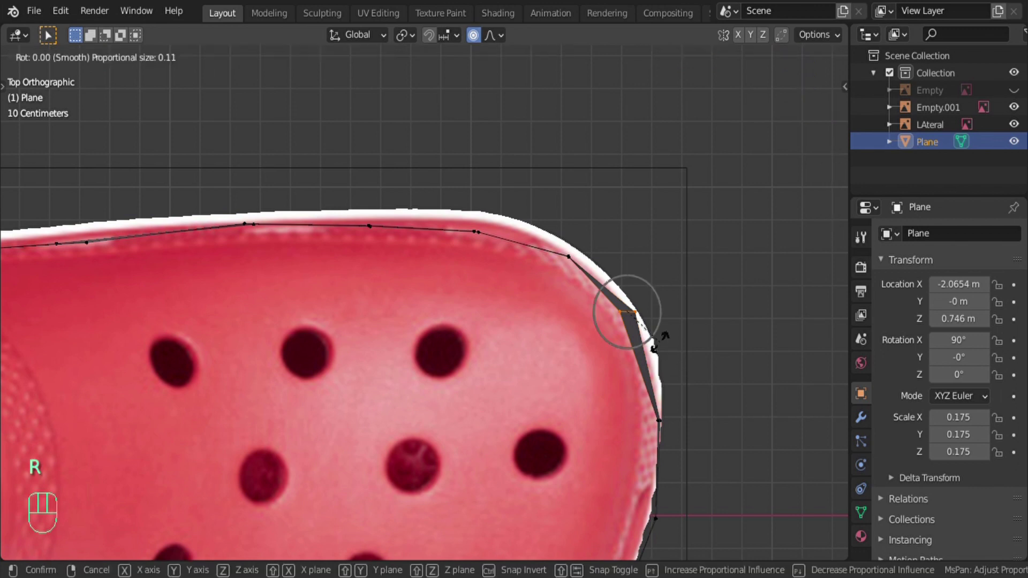
key(r)
click(675, 343)
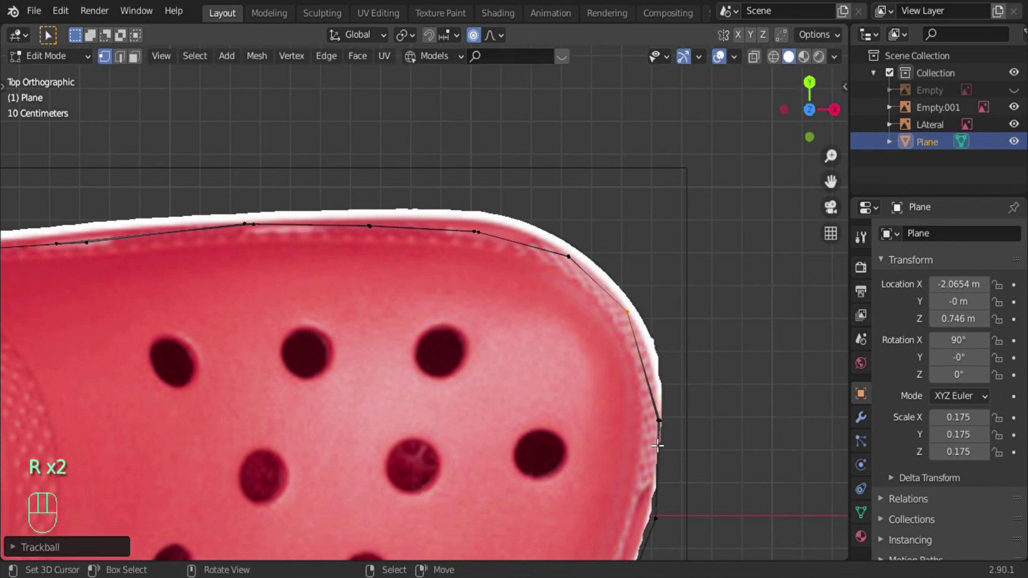
Step: Trackball-rotate the column between the toe corner and the toe's centre line to align its vertices
click(659, 420)
key(r)
key(r)
click(676, 451)
scroll(521, 355, down, 3)
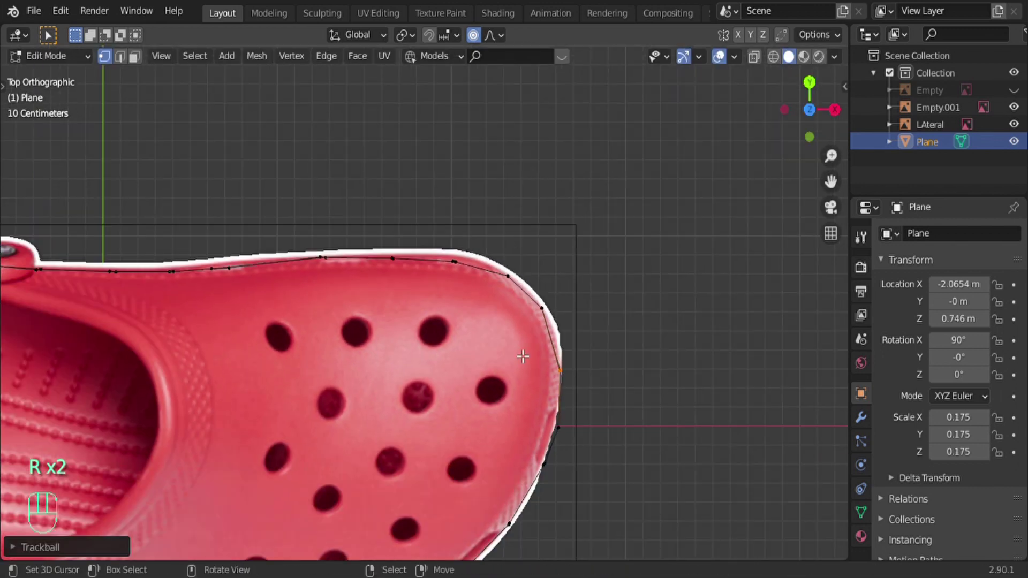
Step: Add a centred loop cut across the wide band face at the forefoot on the +Y side
shift+middle_drag(520, 355, 409, 238)
key(ctrl+r)
click(409, 241)
right_click(409, 241)
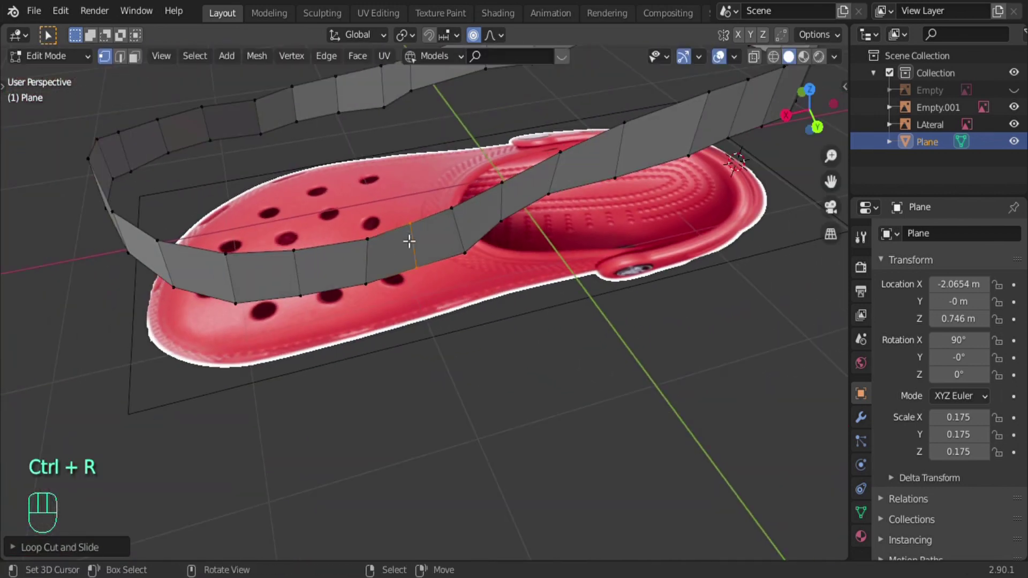
Step: Lower the peaked top of the column at the front of the toe slightly along Z
scroll(409, 274, down, 3)
middle_drag(410, 274, 388, 212)
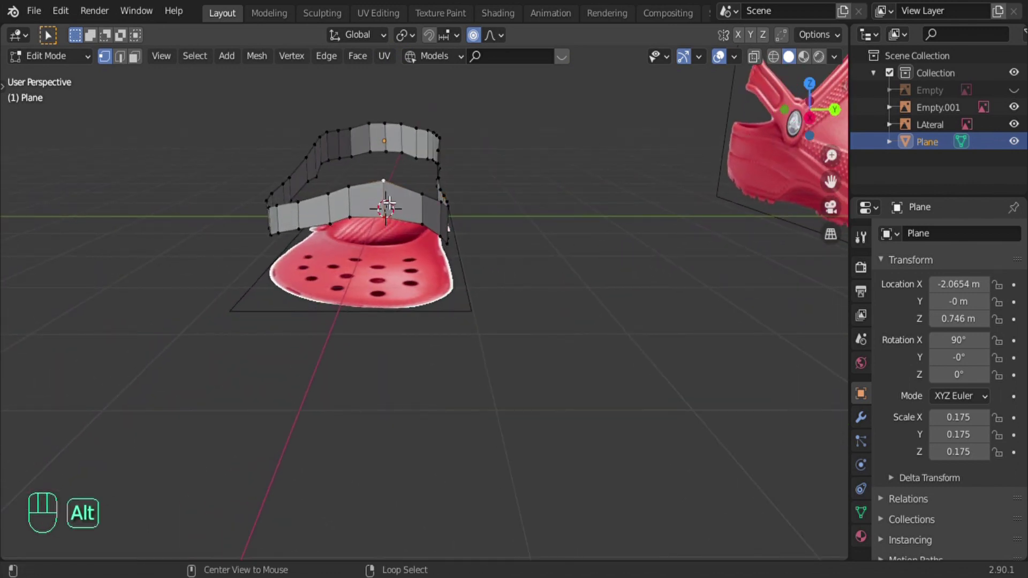
key(g)
key(z)
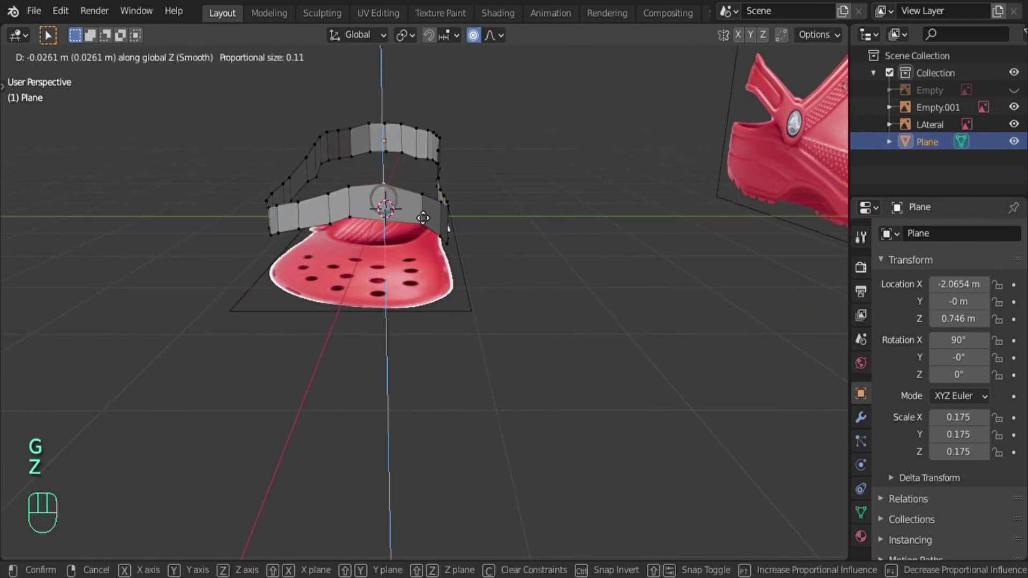
click(423, 215)
Step: Raise the bottom vertex at the middle of the toe front about 0.025 m along Z and slide a neighbouring top vertex slightly down its edge
middle_drag(422, 215, 540, 334)
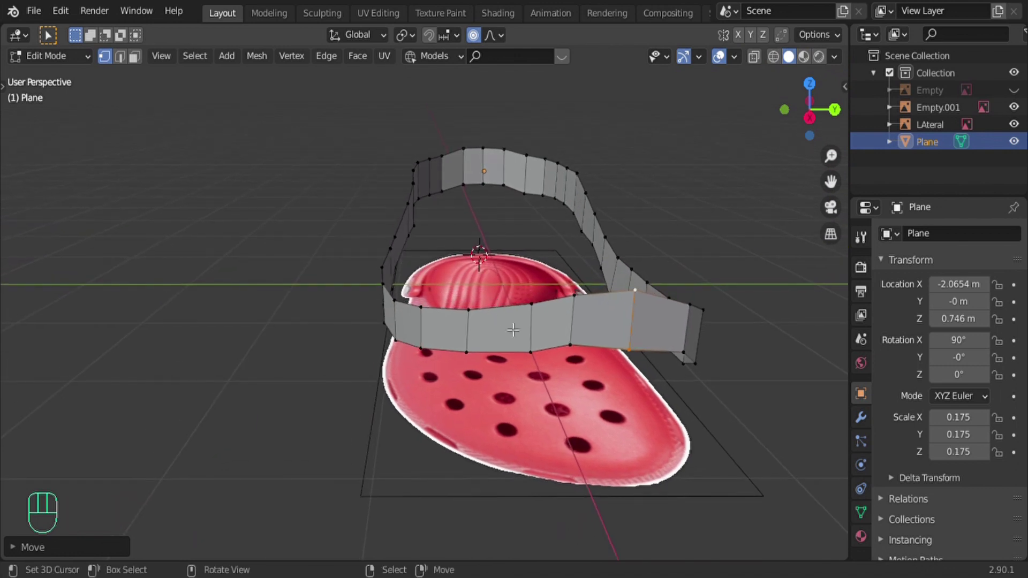
key(g)
key(z)
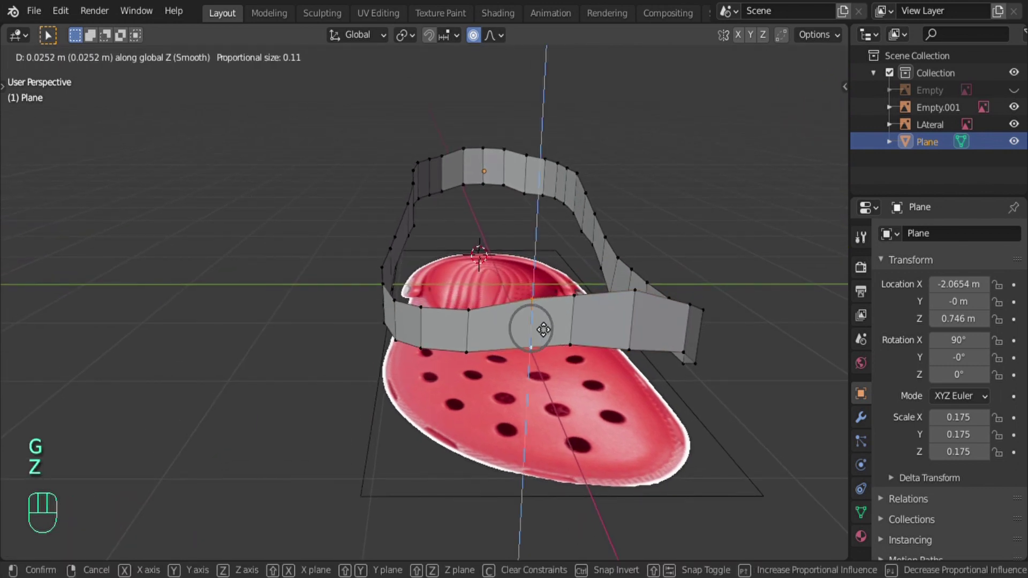
click(543, 329)
key(g)
key(g)
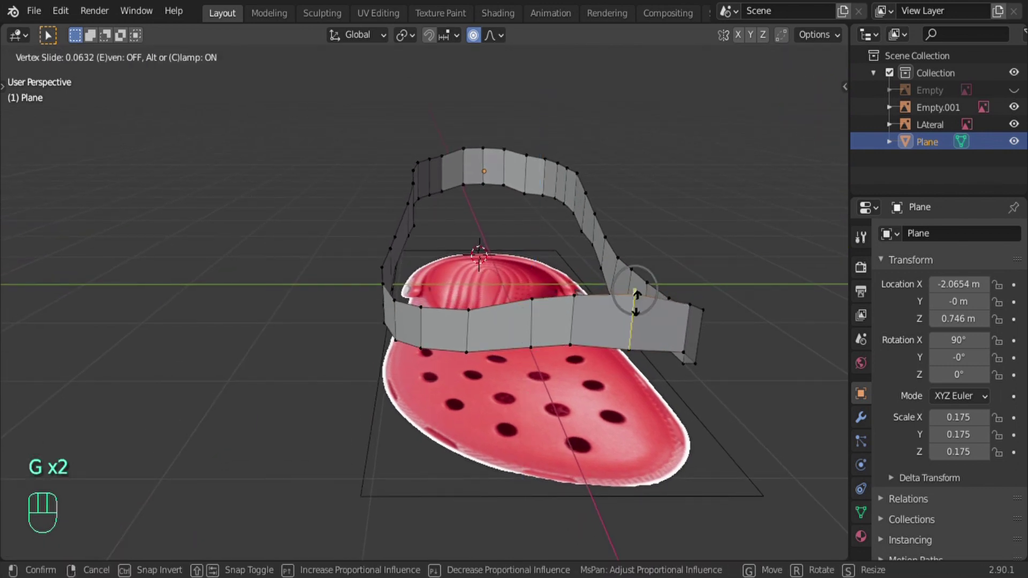
click(642, 310)
Step: In front view, lower three bottom-edge vertices under the forefoot so the band's lower edge runs level along the sole
shift+middle_drag(577, 311, 395, 316)
key(Tab)
key(KP_1)
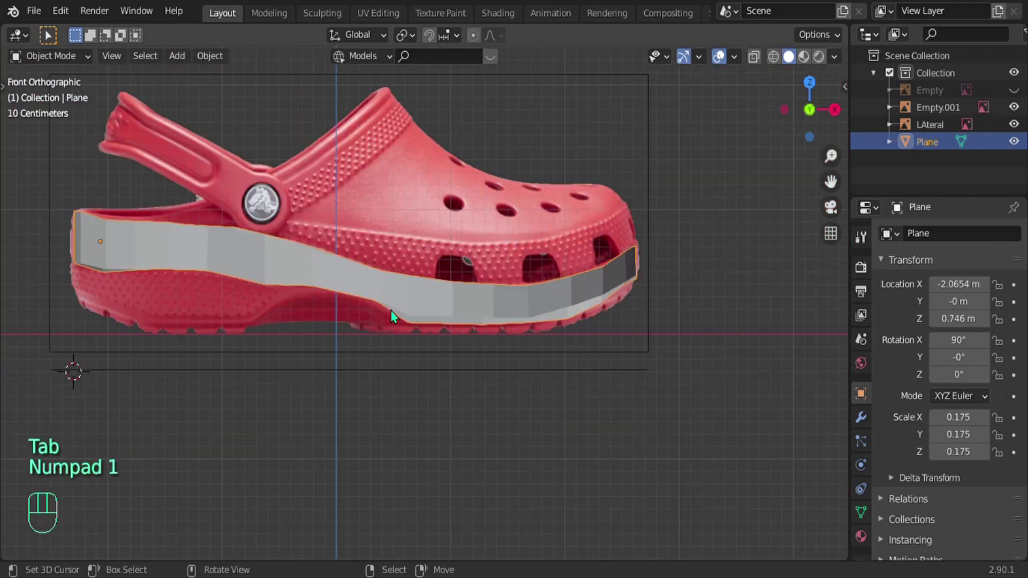
scroll(393, 314, up, 5)
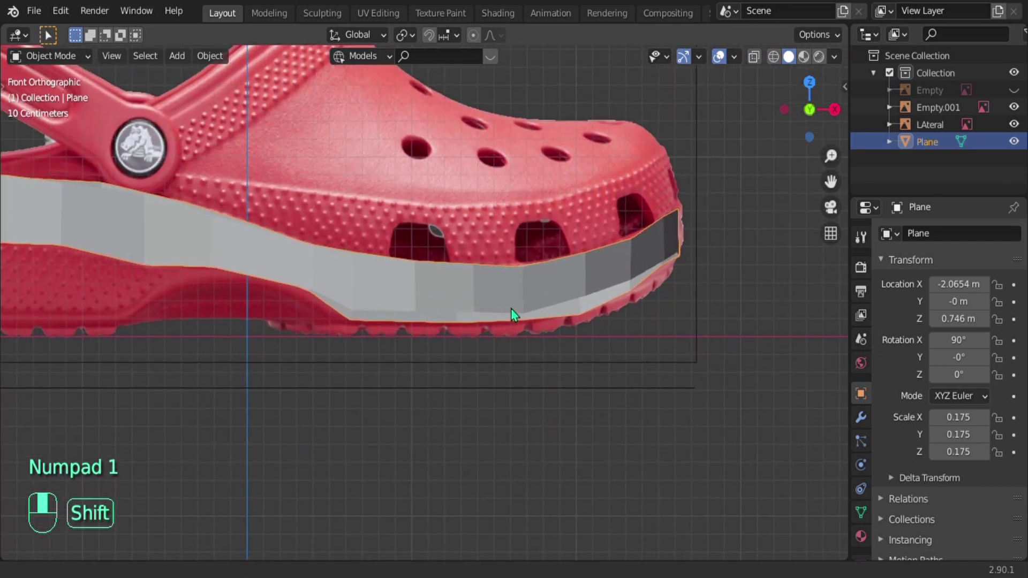
key(Tab)
key(g)
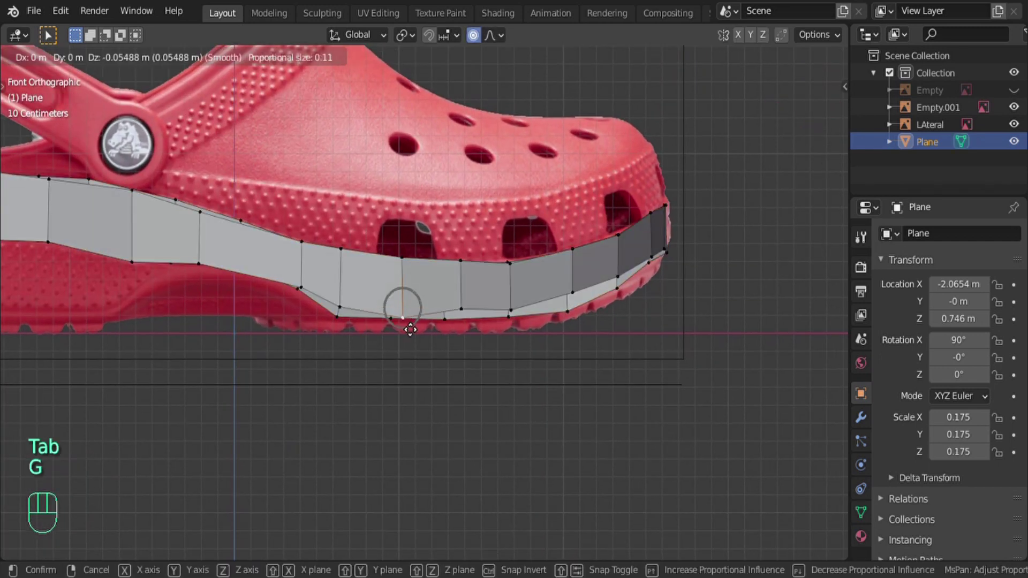
click(407, 310)
key(g)
click(527, 315)
key(g)
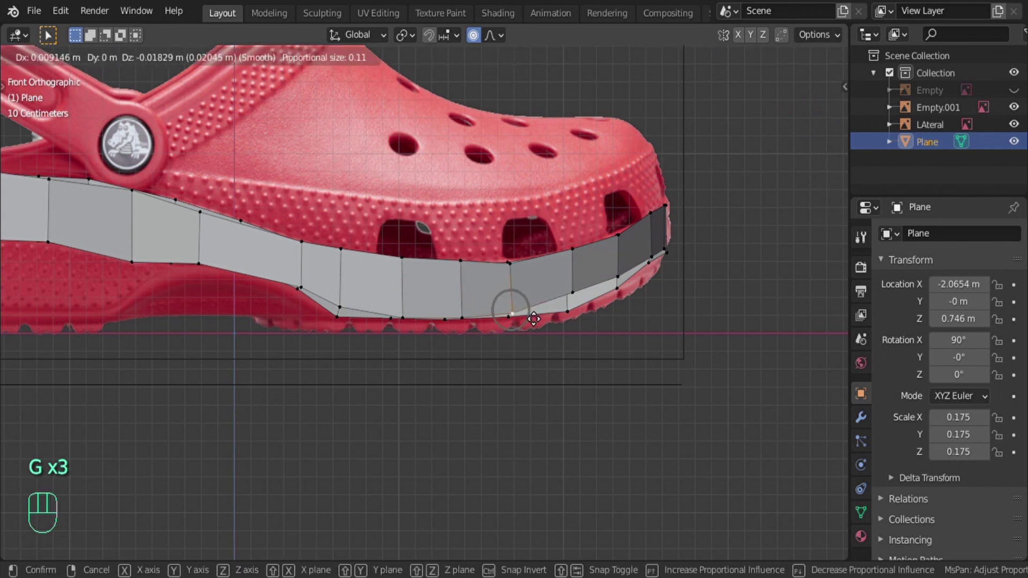
click(532, 320)
Step: Lower the bottom vertex at the front end of the arch by about 0.06 m to line up with the forefoot's lower edge
click(340, 307)
key(g)
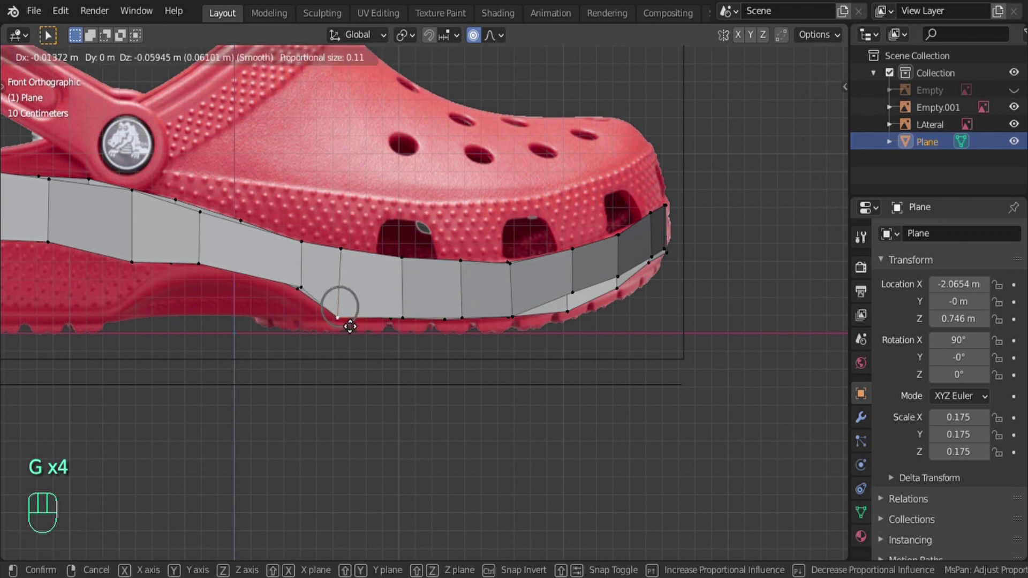
click(350, 327)
click(298, 288)
key(g)
right_click(298, 288)
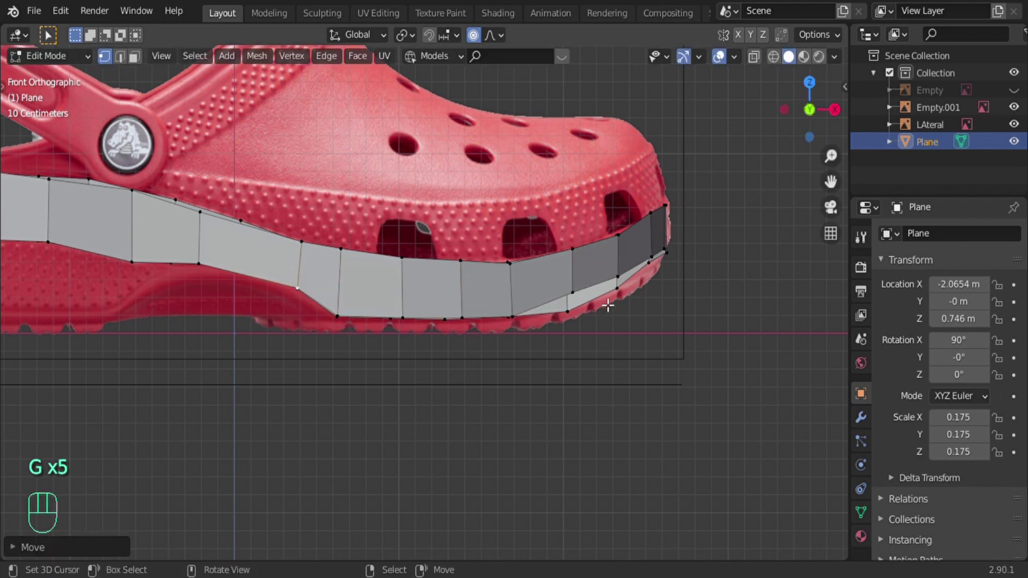
Step: Move the two bottom vertices where the sole curves up towards the toe onto the other side's lower edge line
click(567, 308)
key(g)
click(566, 300)
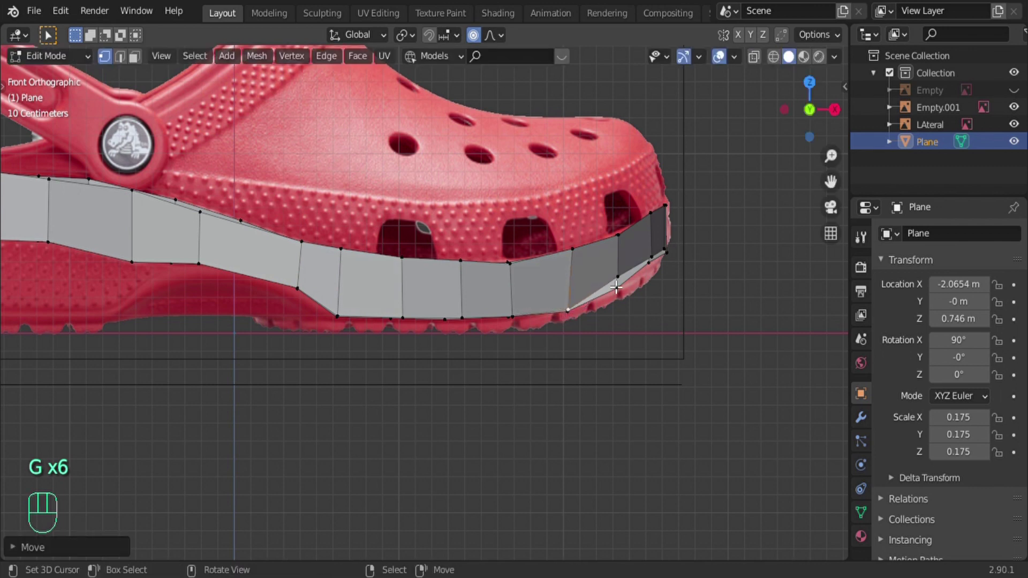
click(621, 286)
key(g)
click(633, 301)
key(g)
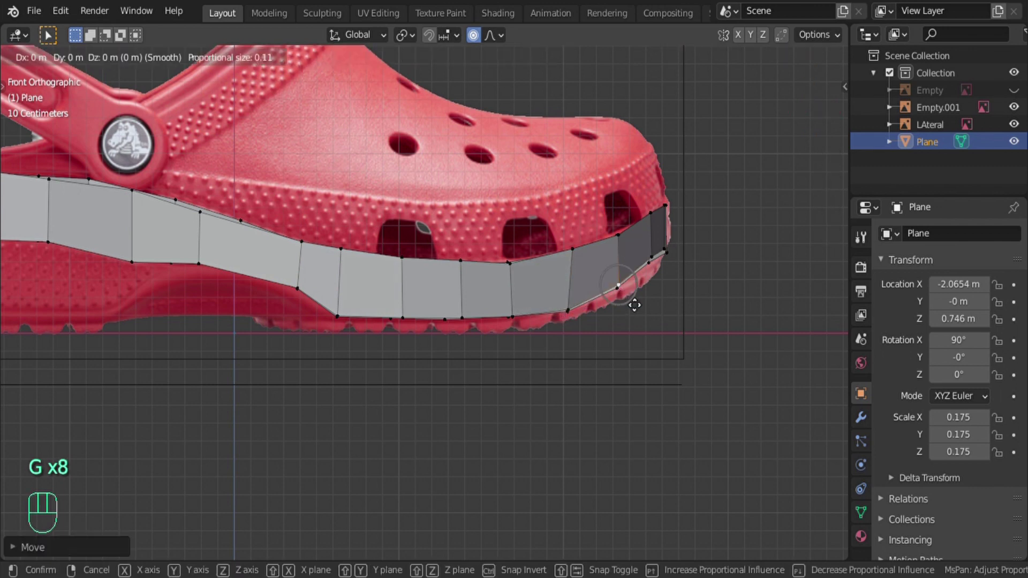
click(635, 301)
Step: Adjust the last bottom vertices at the toe tip so both sides of the band's lower edge coincide
click(658, 267)
key(g)
click(667, 283)
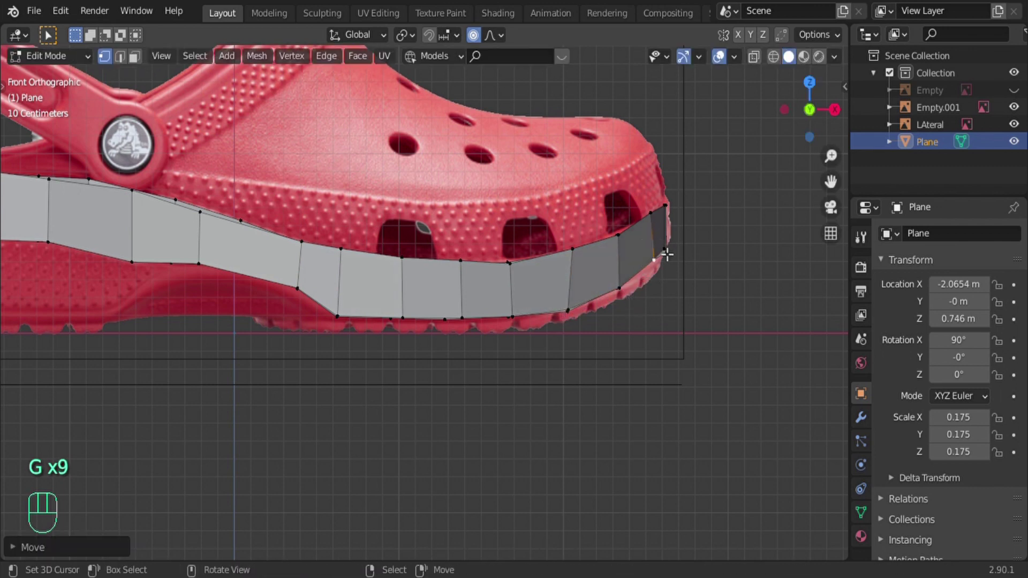
key(g)
click(673, 274)
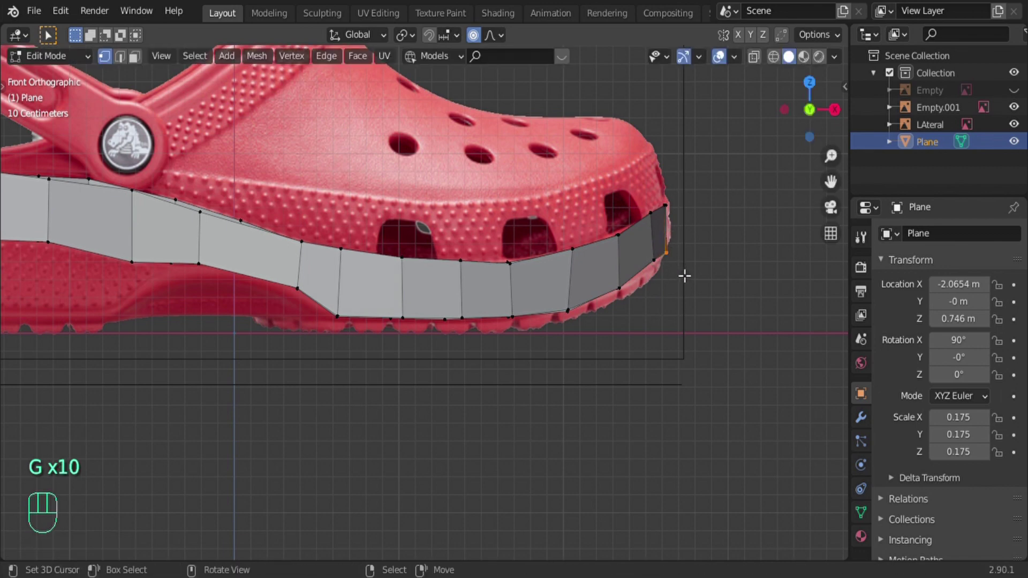
key(g)
click(684, 275)
Step: Nudge the two top-edge vertices on either side of the strap rivet to follow the band's upper edge line
scroll(633, 268, down, 5)
shift+middle_drag(289, 284, 460, 303)
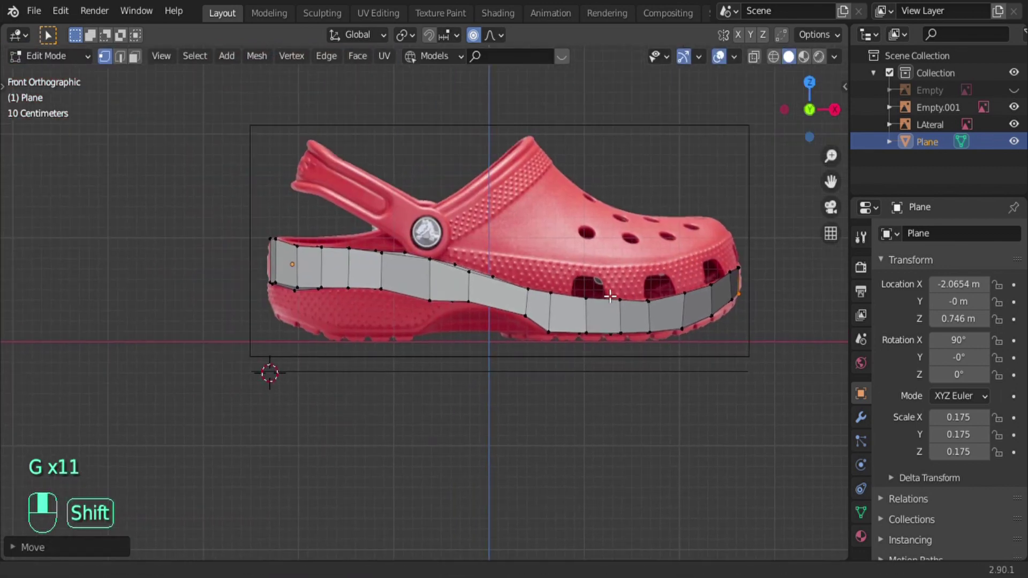
scroll(460, 303, up, 5)
click(508, 254)
key(g)
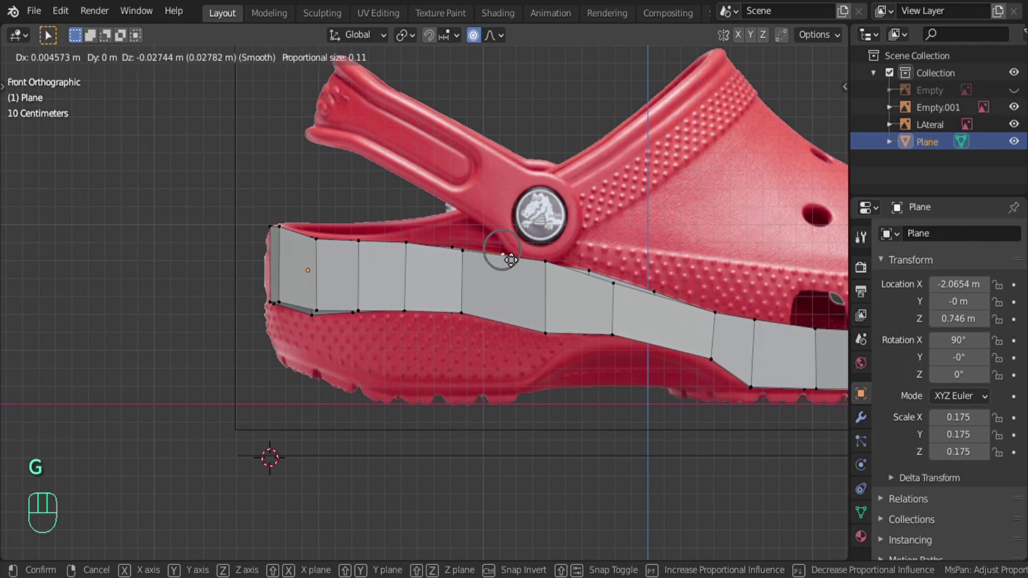
click(506, 249)
click(595, 276)
key(g)
click(599, 278)
Step: Align the two stray bottom vertices near the heel with the bottom edge of the band's near side
click(312, 314)
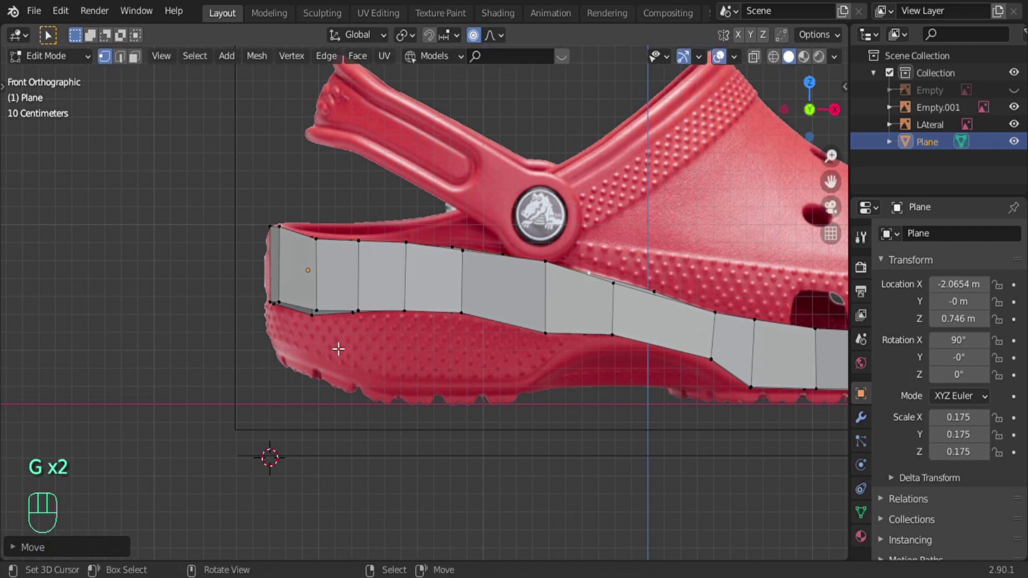
key(g)
click(330, 335)
key(g)
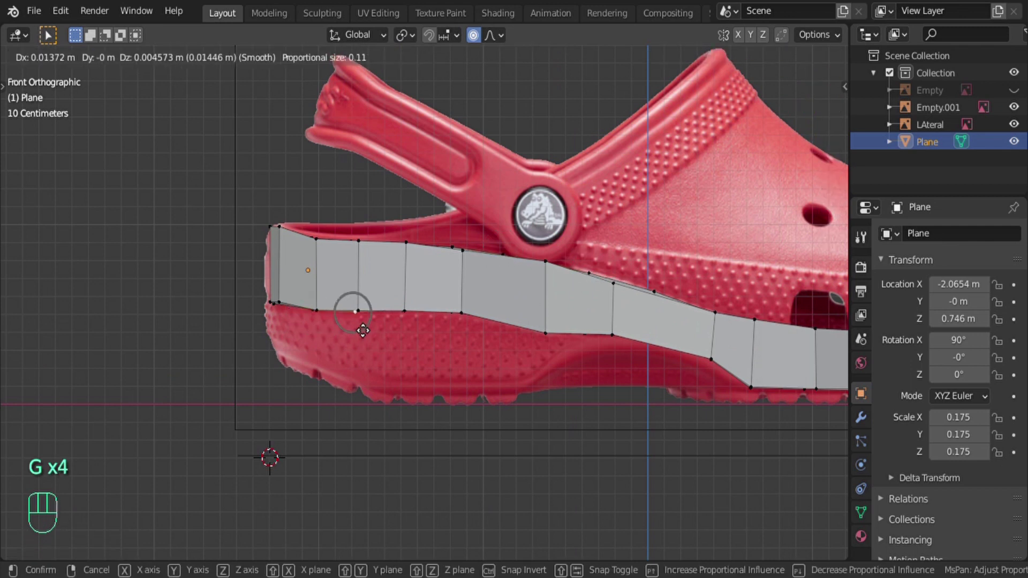
click(324, 316)
Step: Examine the whole band in Object Mode from several angles against the top and side references
scroll(323, 316, down, 2)
shift+middle_drag(568, 306, 288, 284)
key(alt+z)
key(alt+z)
key(Tab)
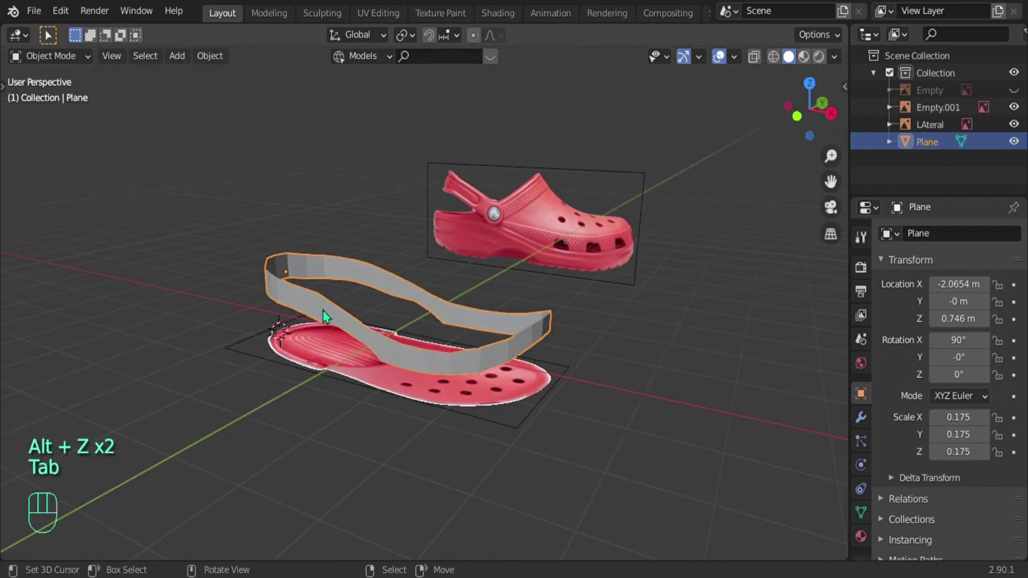
scroll(323, 311, up, 2)
middle_drag(452, 379, 430, 358)
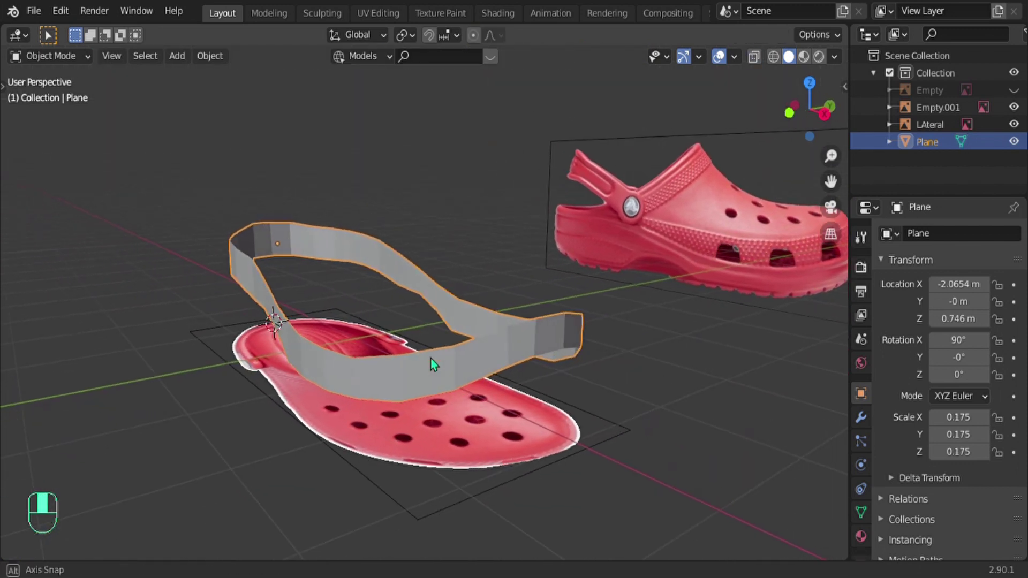
middle_drag(253, 264, 278, 271)
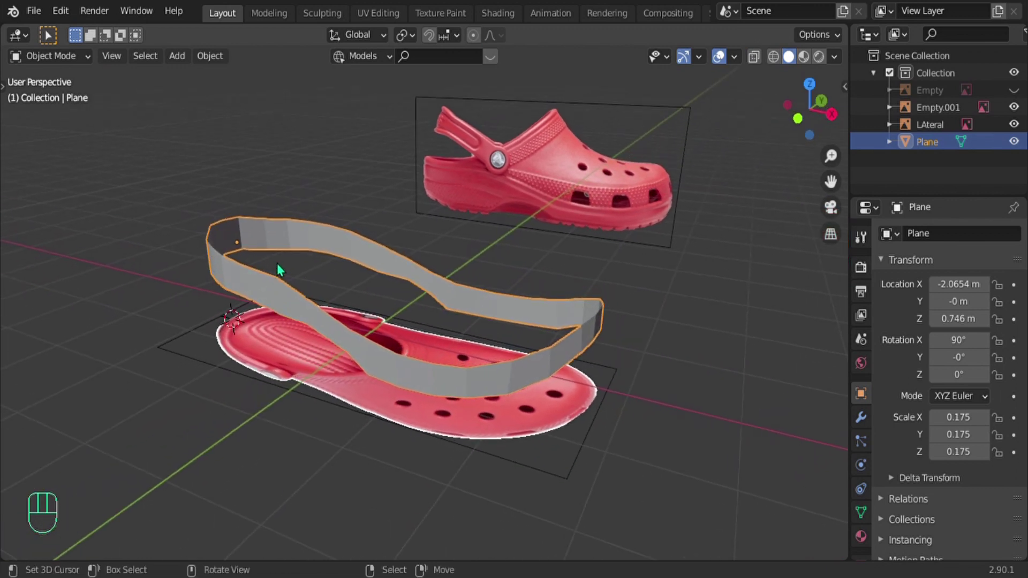
Step: Try out a Catmull-Clark Subdivision Surface modifier at viewport level 1 on the band
click(862, 417)
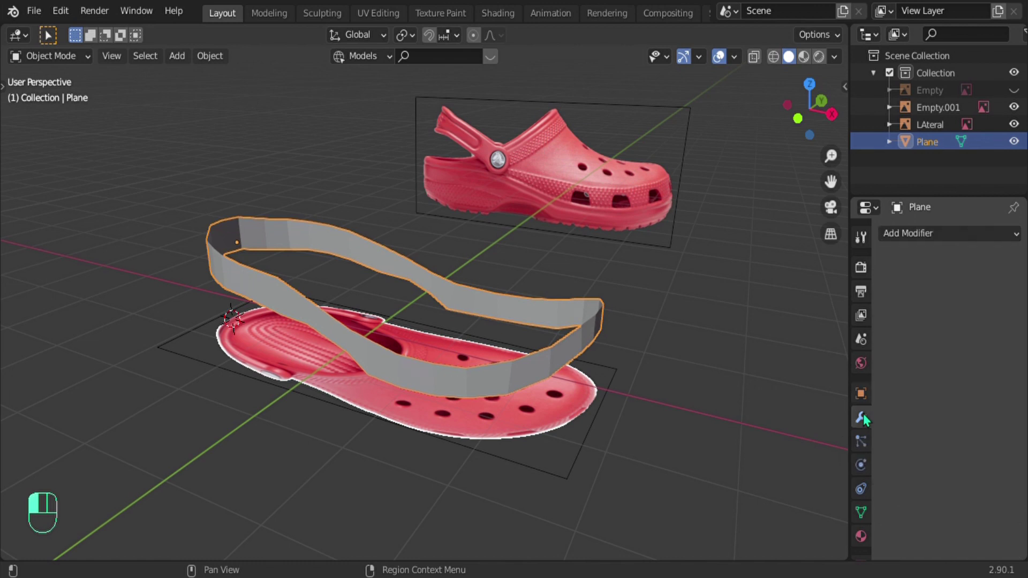
click(906, 236)
click(743, 518)
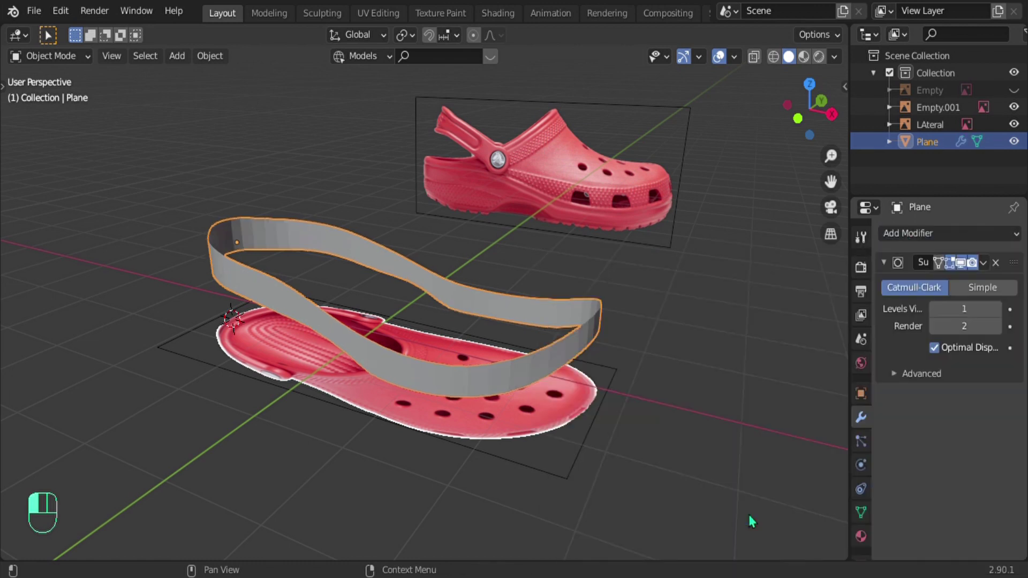
middle_drag(336, 301, 466, 235)
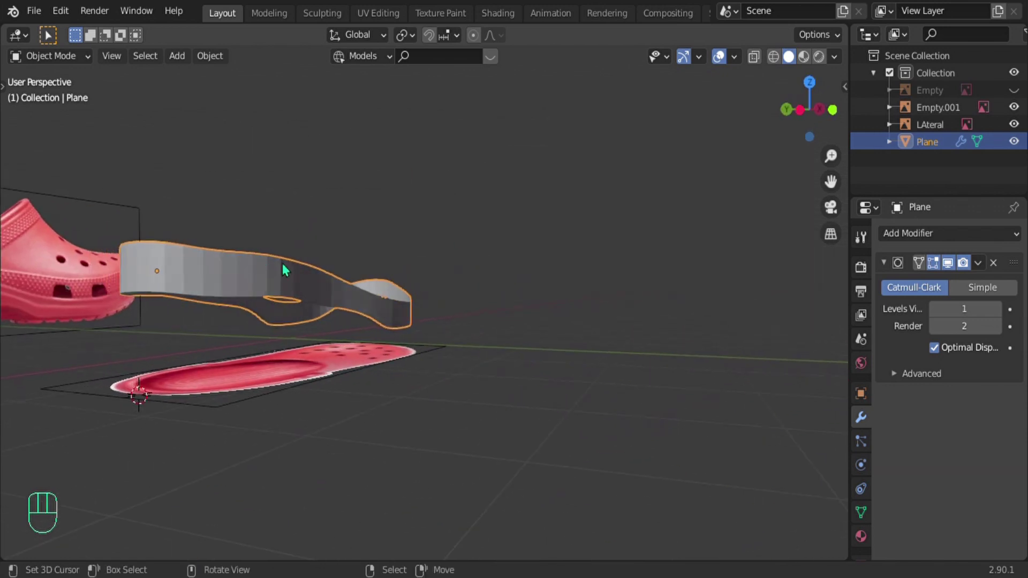
key(ctrl+z)
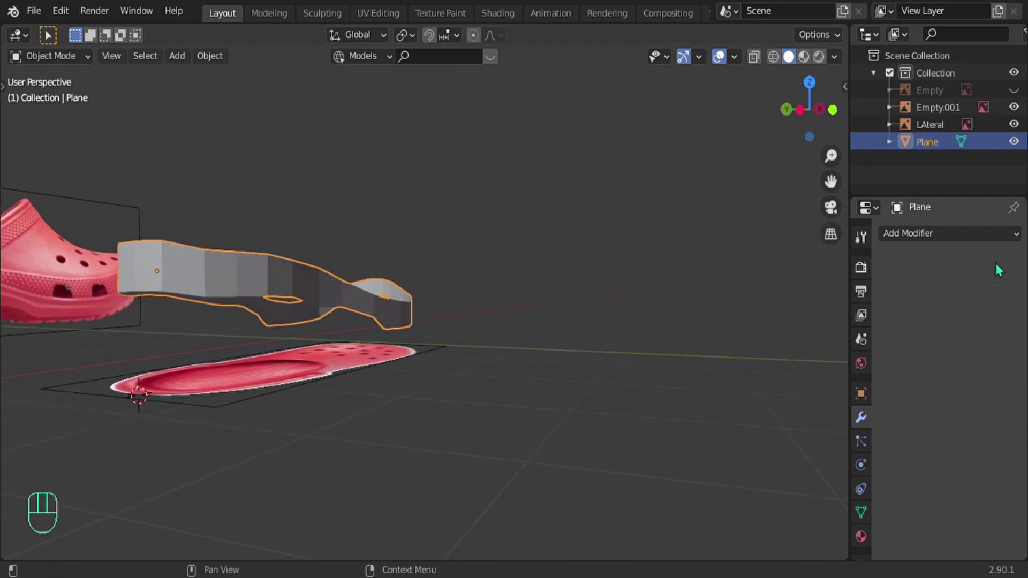
key(ctrl+1)
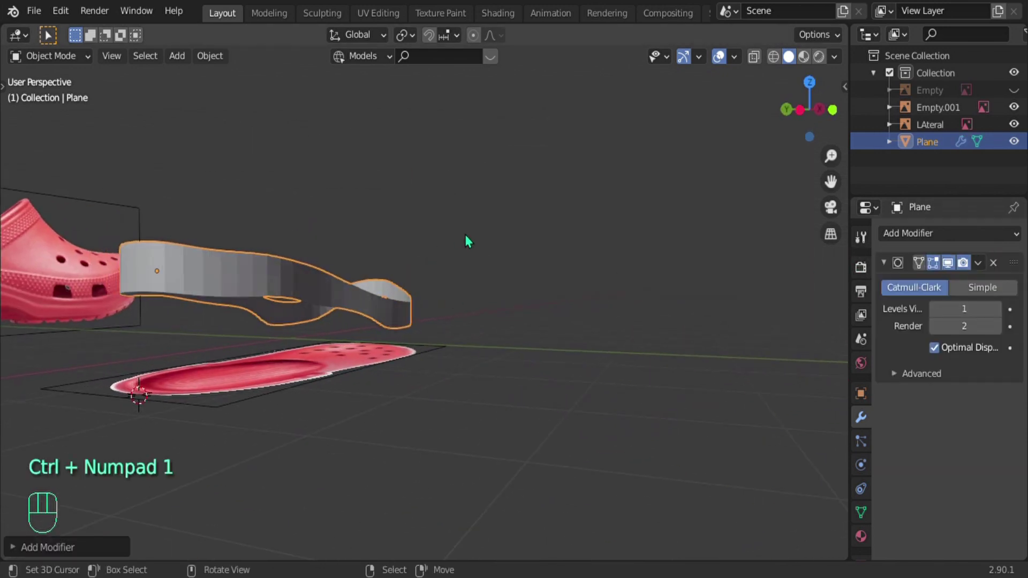
middle_drag(301, 344, 195, 294)
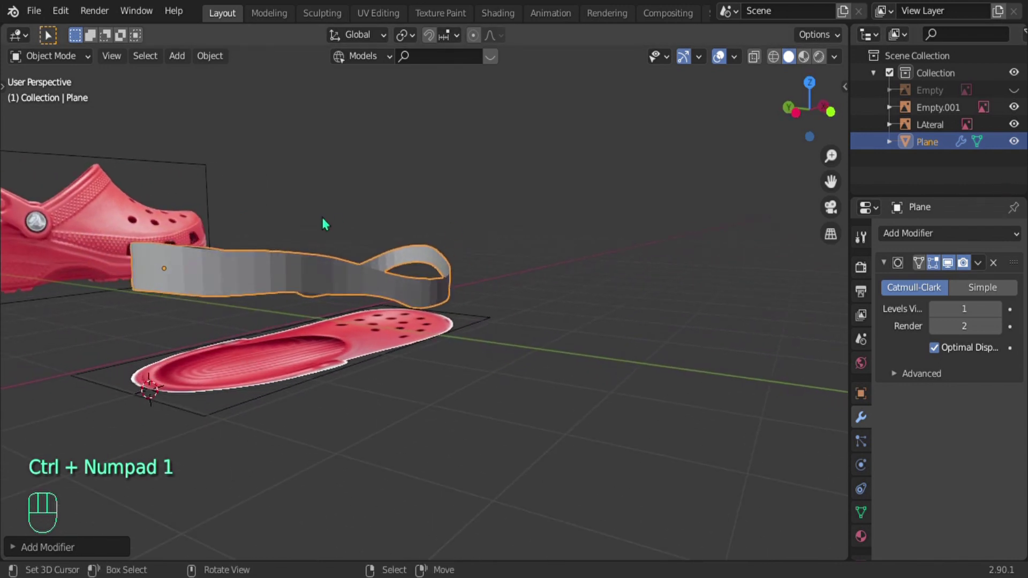
click(993, 263)
Step: Open the shortcut assignment for the Subdivision Surface modifier entry
click(934, 232)
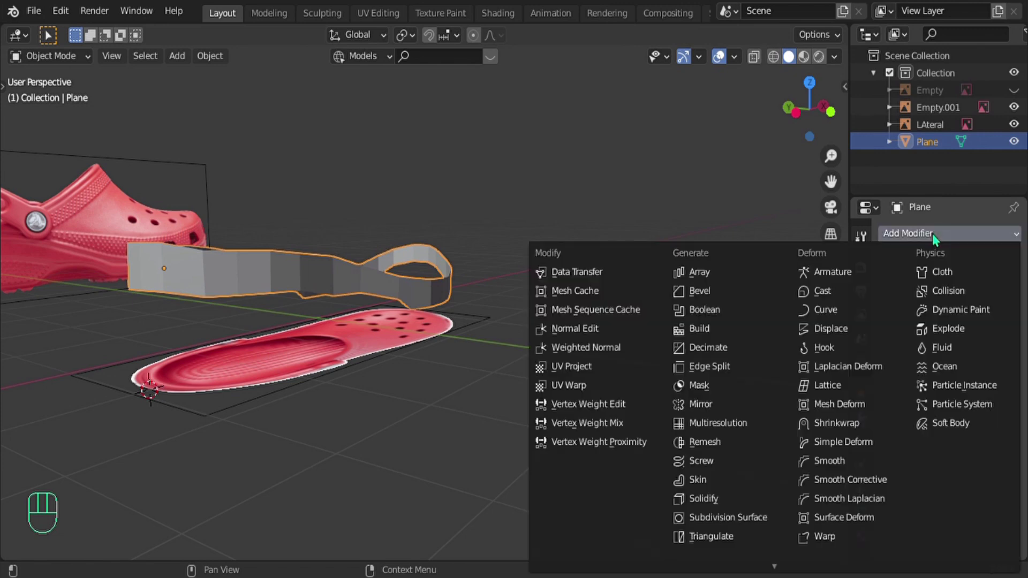
right_click(721, 524)
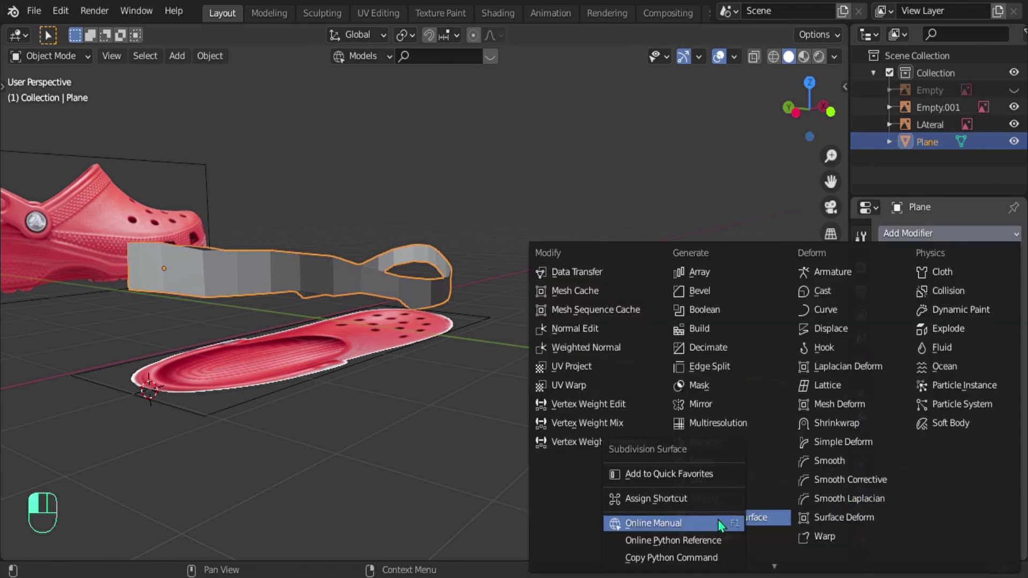
click(662, 498)
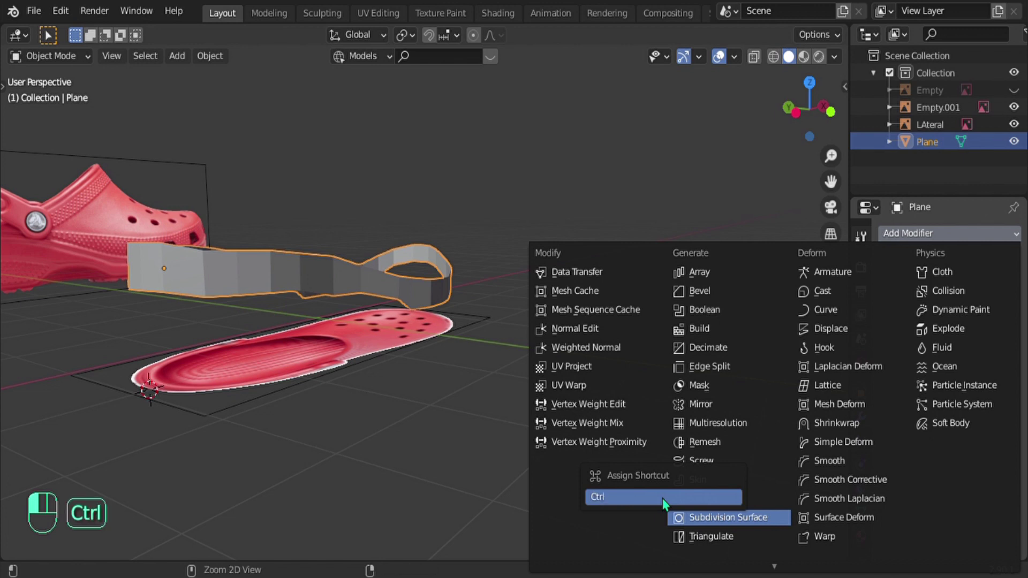
key(ctrl+q)
Step: Add a Subdivision Surface modifier with viewport level 1 to the band and shade it smooth
middle_drag(308, 291, 327, 335)
click(353, 319)
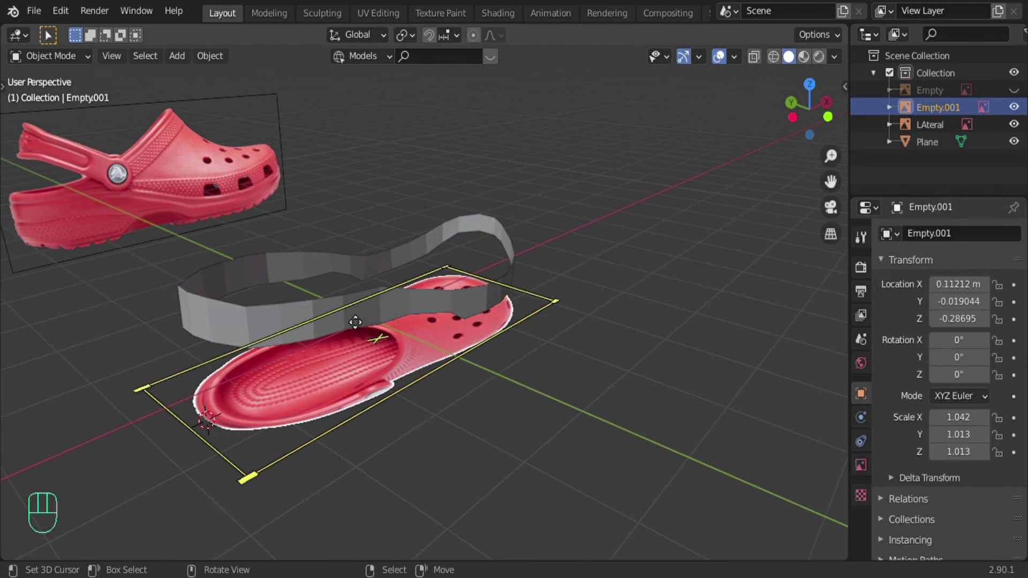
click(349, 316)
key(ctrl+KP_1)
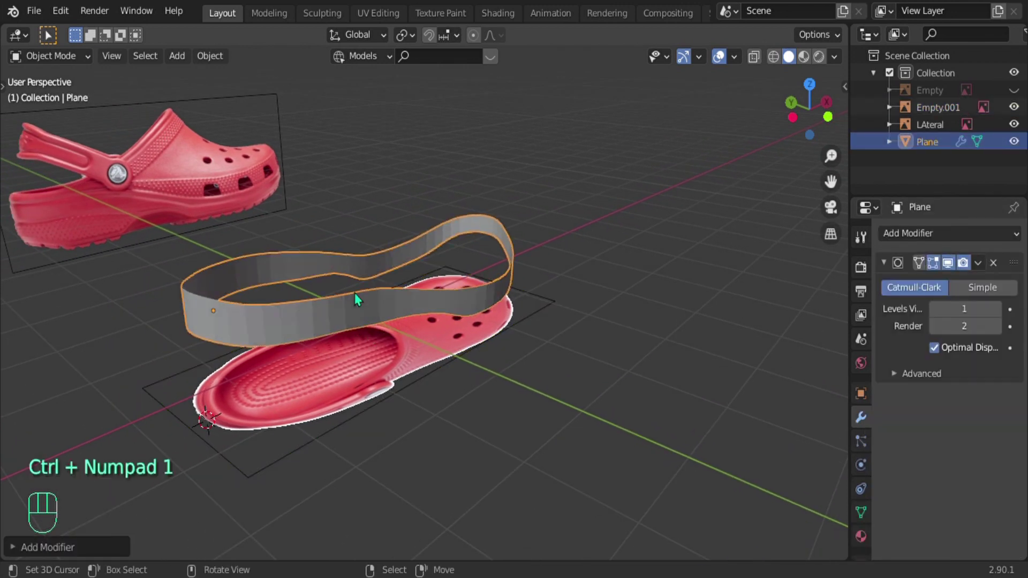
middle_drag(482, 291, 399, 297)
key(w)
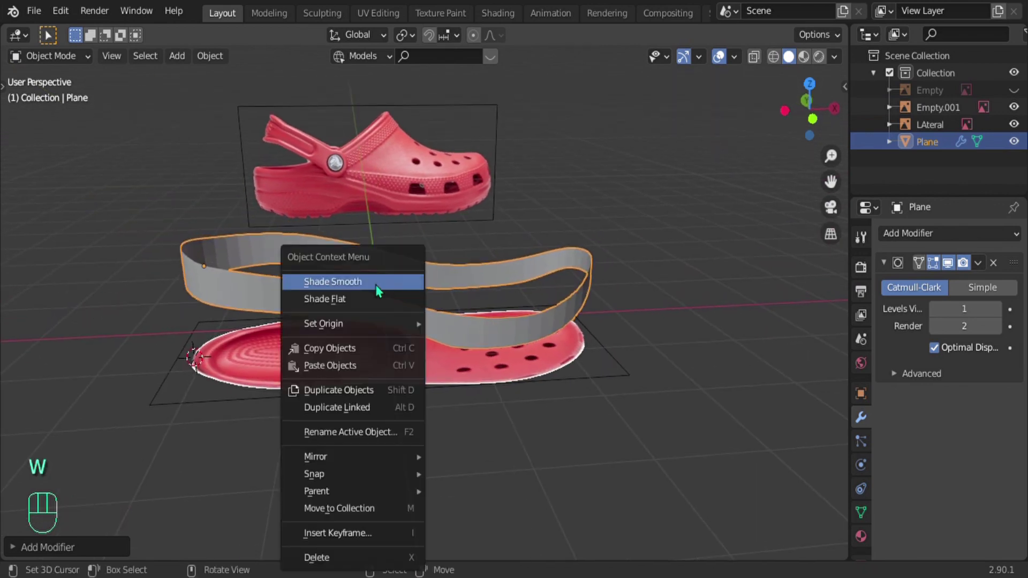
click(378, 289)
Step: Examine the smoothed band in perspective and compare its outline with the side reference in front view
middle_drag(616, 319, 445, 329)
scroll(445, 330, up, 3)
key(Tab)
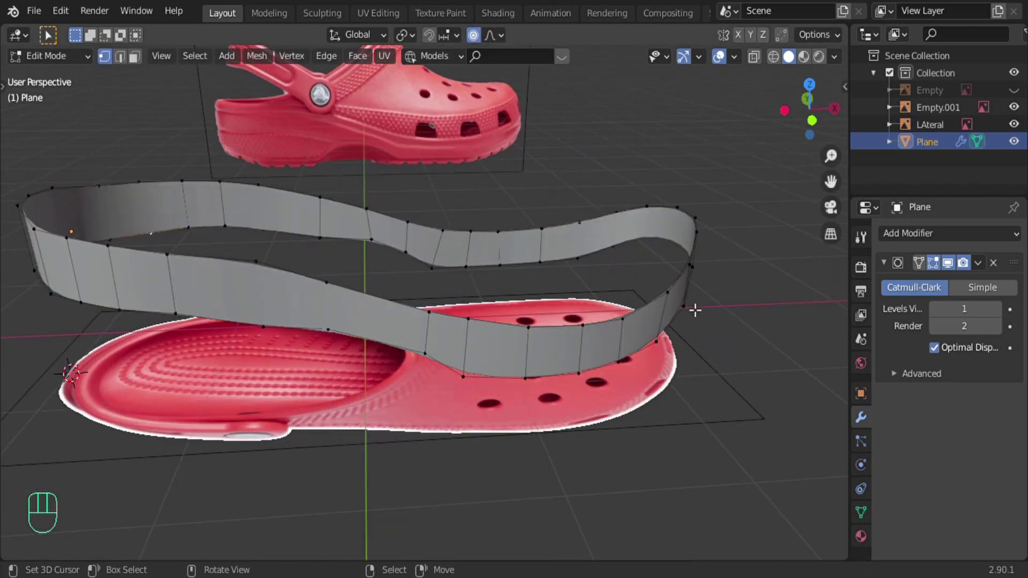
key(Tab)
middle_drag(233, 292, 371, 291)
key(KP_1)
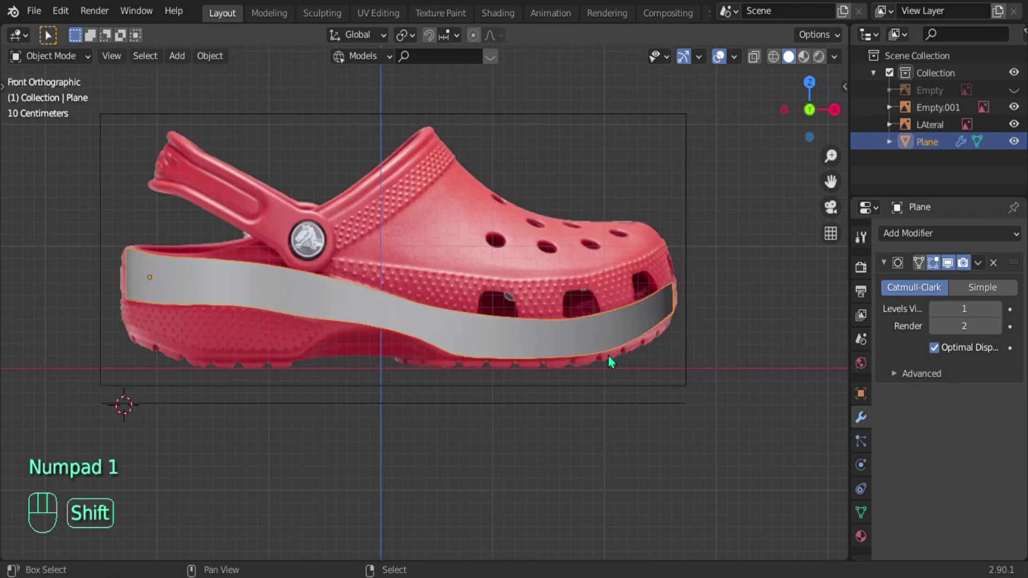
shift+middle_drag(611, 360, 636, 370)
scroll(643, 344, up, 1)
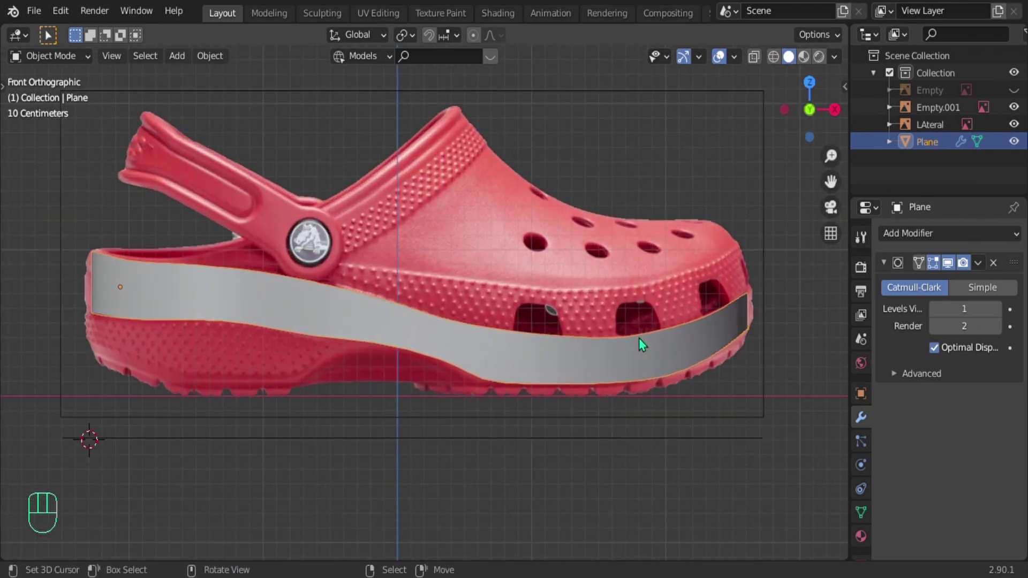
Step: Examine the heel of the side reference through the band in X-ray view and compare the unsmoothed mesh with the sole outline
key(alt+z)
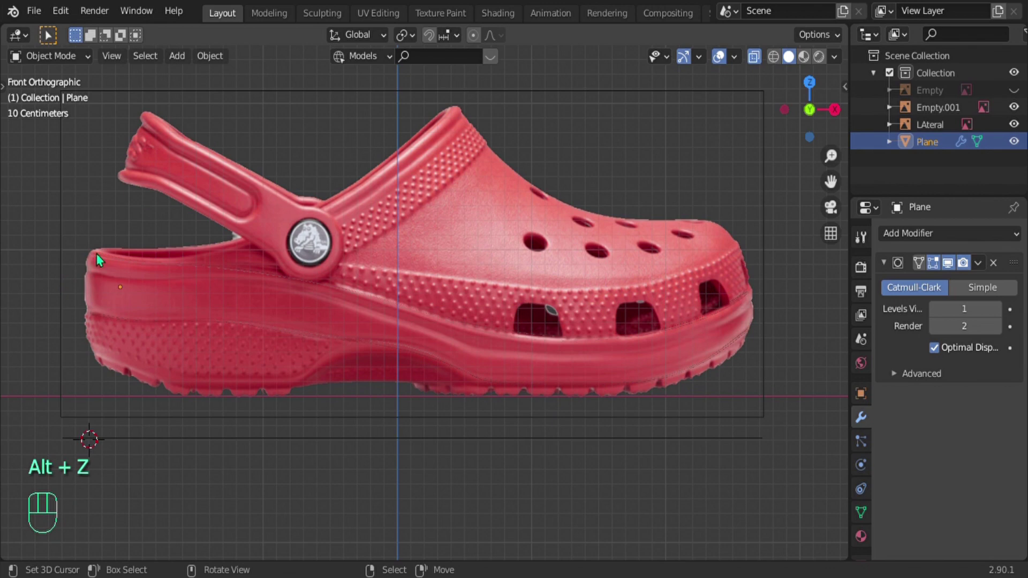
scroll(92, 276, up, 3)
shift+middle_drag(92, 275, 258, 322)
scroll(258, 322, up, 1)
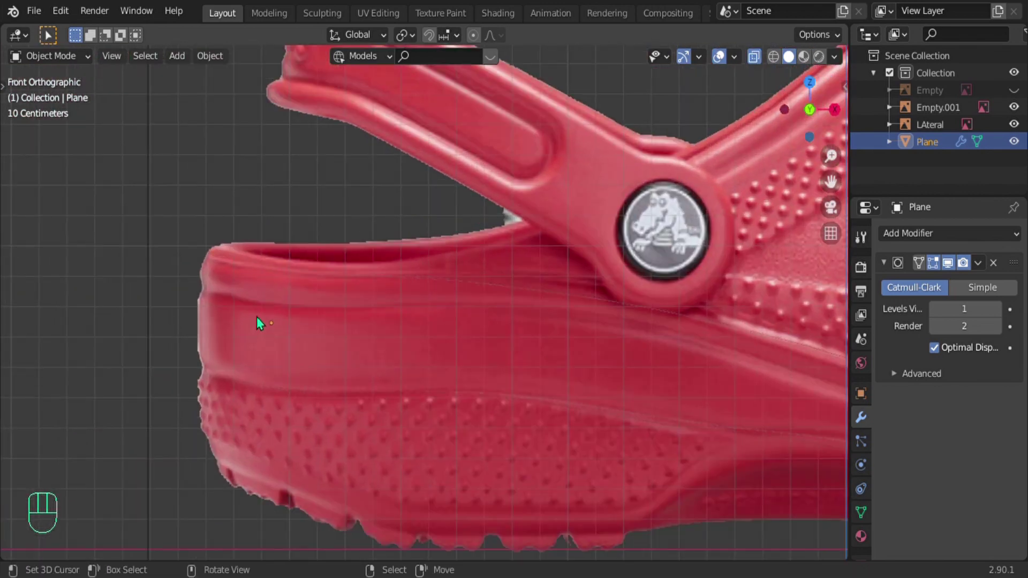
scroll(255, 317, up, 2)
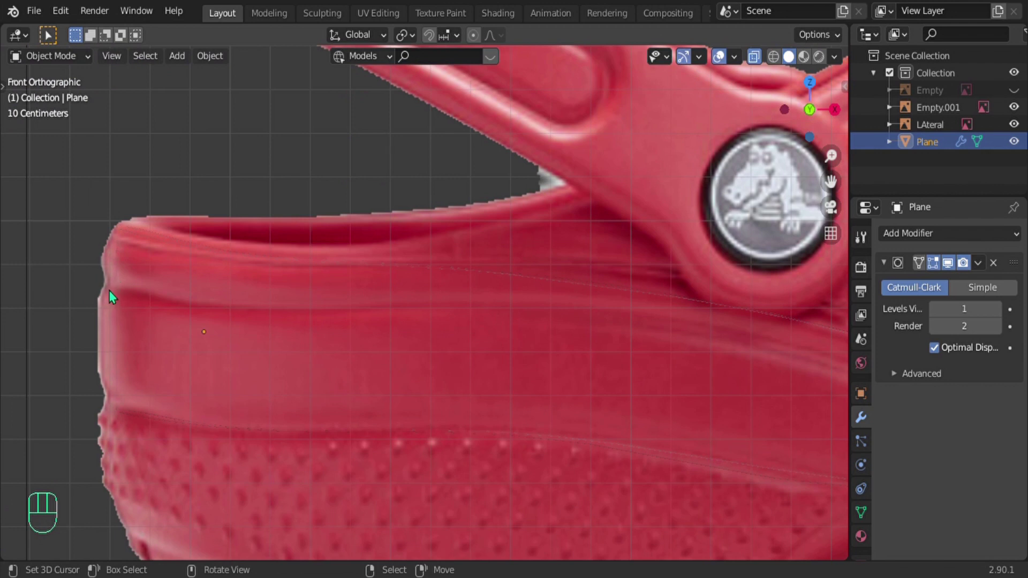
scroll(328, 373, down, 3)
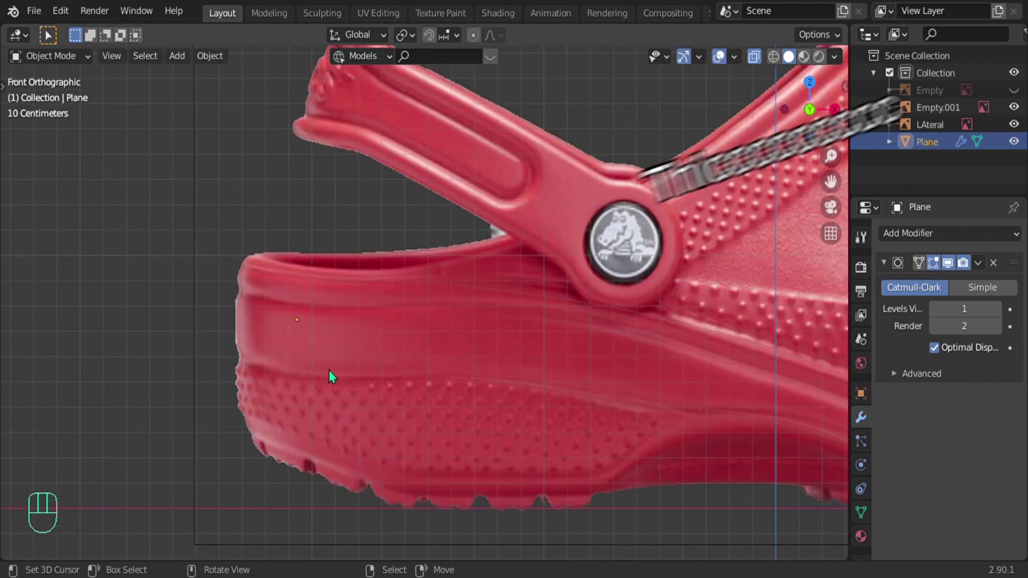
shift+middle_drag(329, 371, 225, 349)
key(Tab)
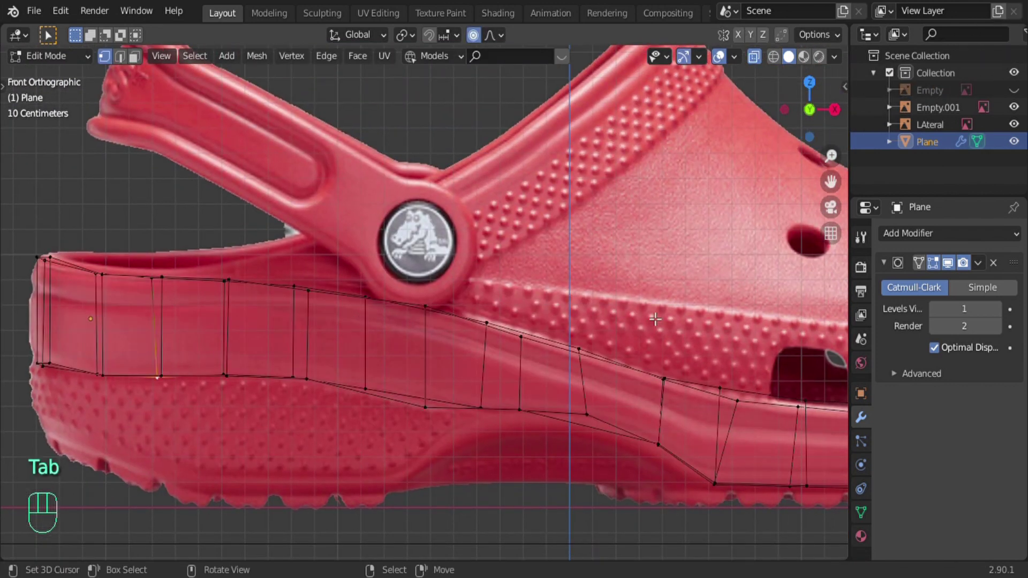
scroll(524, 332, down, 1)
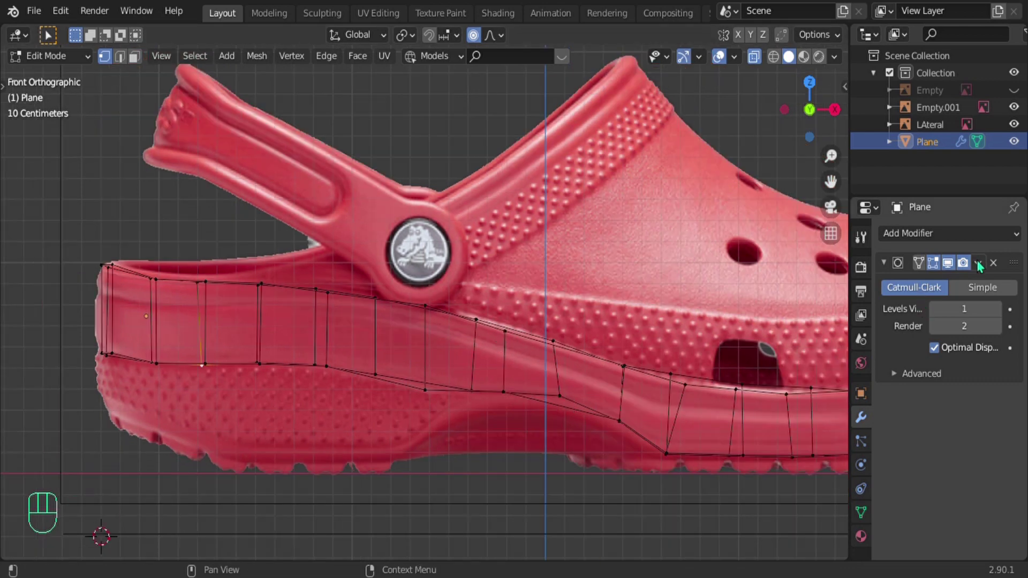
key(alt+z)
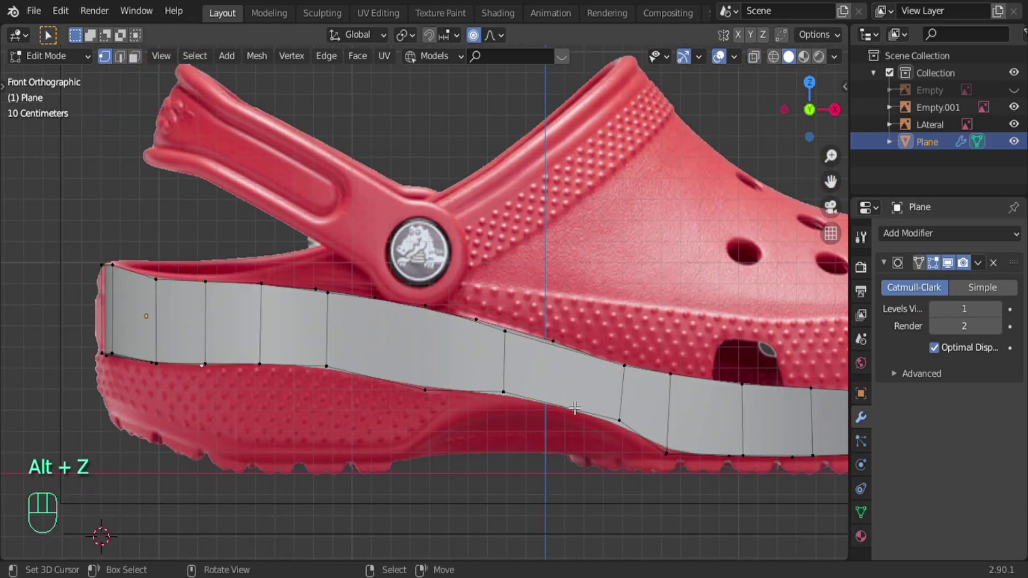
key(alt+z)
Step: Add a vertical edge loop to the band above the sole's arch and move its lower vertices up onto the reference line
key(ctrl+r)
click(587, 363)
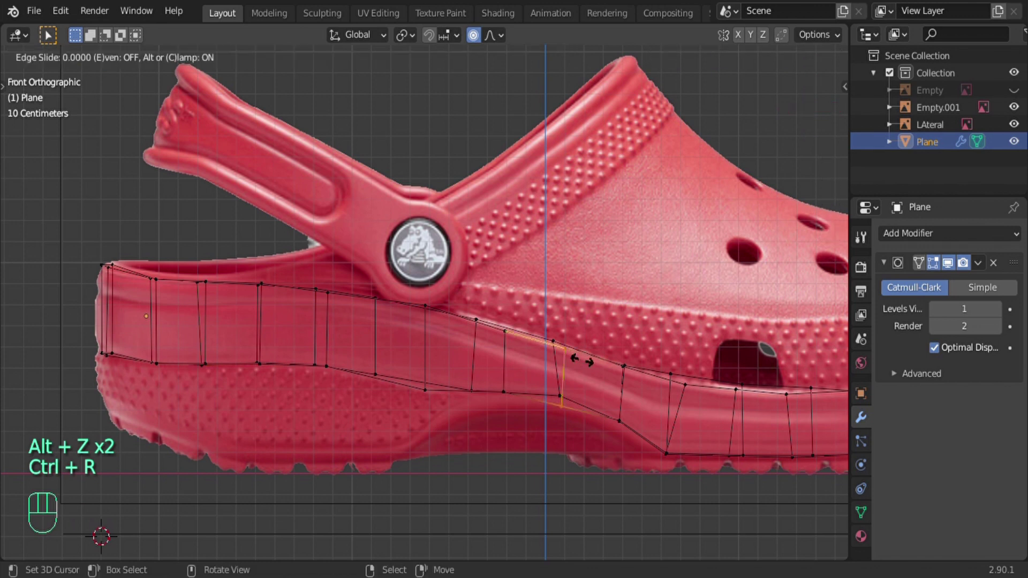
click(583, 408)
key(g)
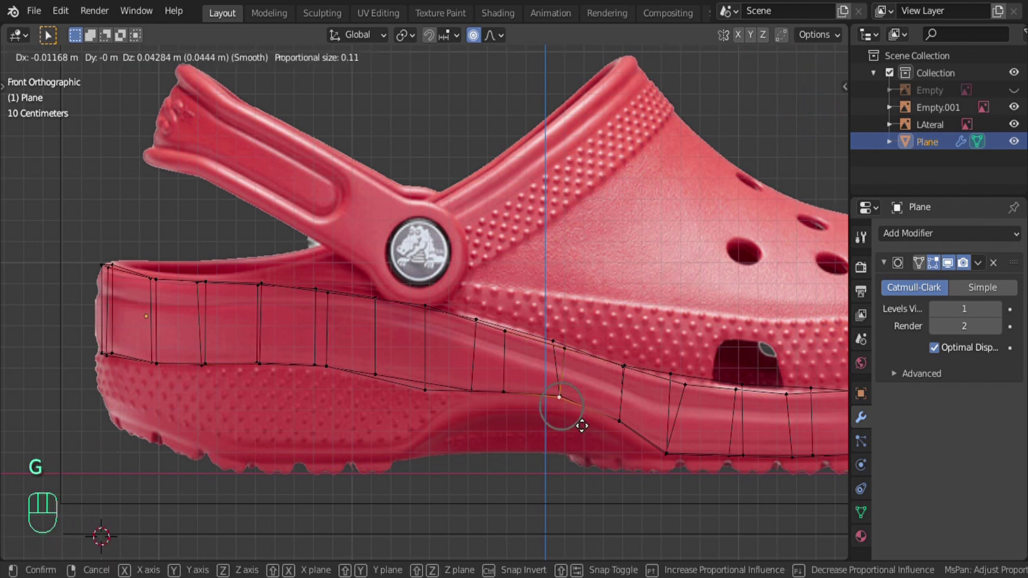
click(580, 424)
Step: Move the band's lower-edge vertices beneath the strap rivet slightly up to follow the reference's lower line
click(425, 395)
key(g)
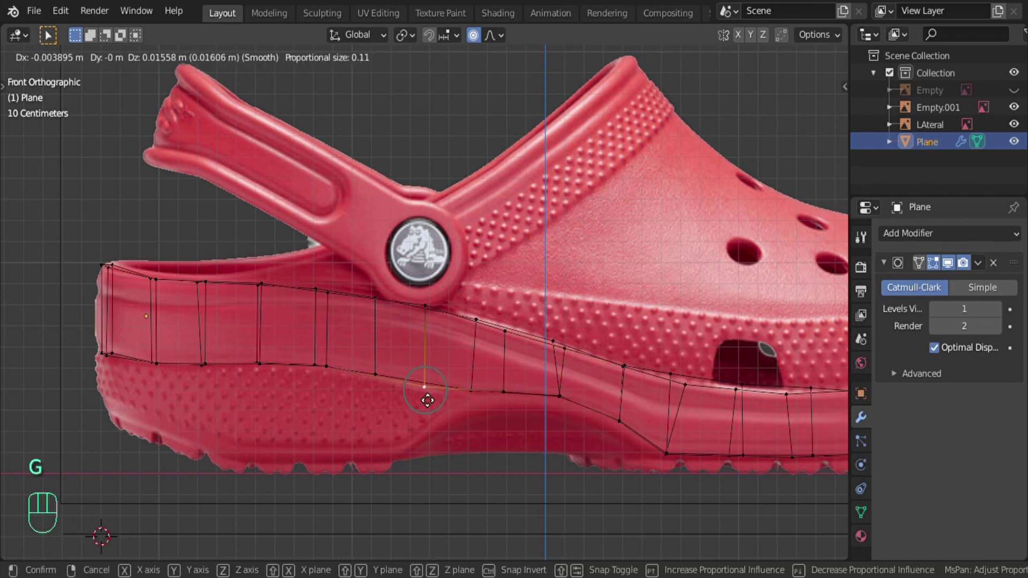
click(427, 392)
key(alt+z)
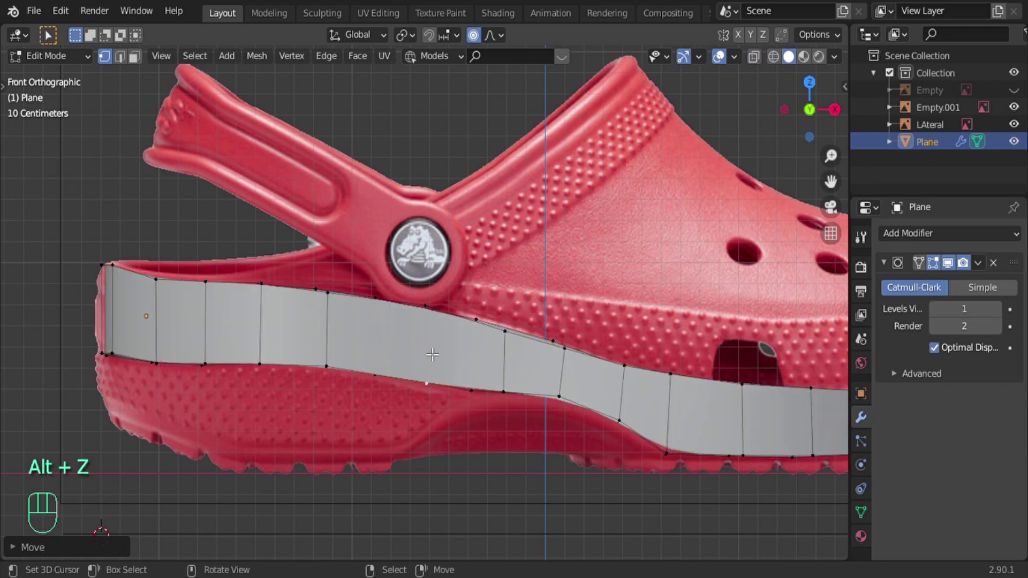
Step: Add a horizontal edge loop around the whole band, near the middle of its height
shift+middle_drag(102, 307, 80, 303)
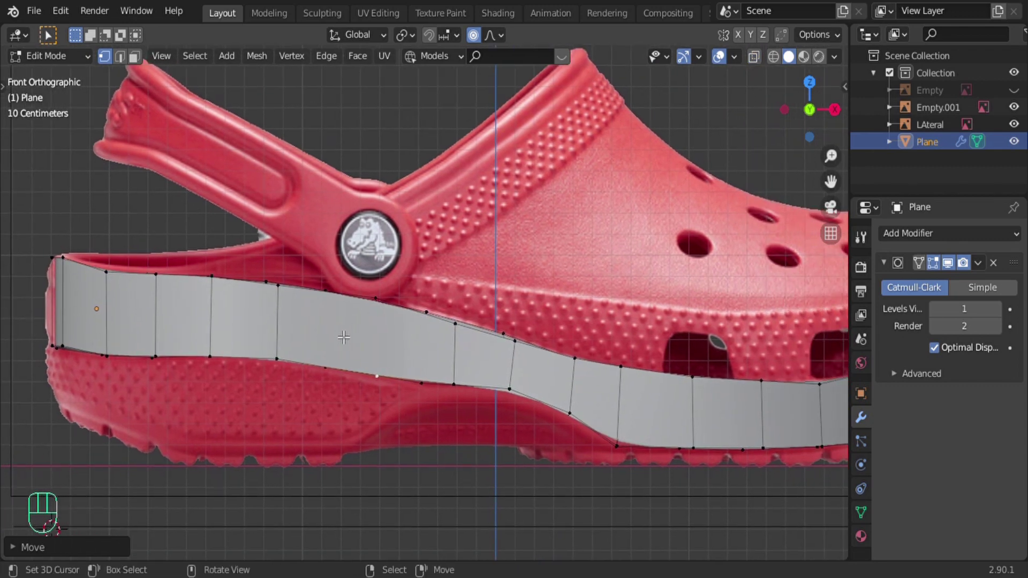
key(ctrl+r)
key(Escape)
scroll(412, 395, down, 2)
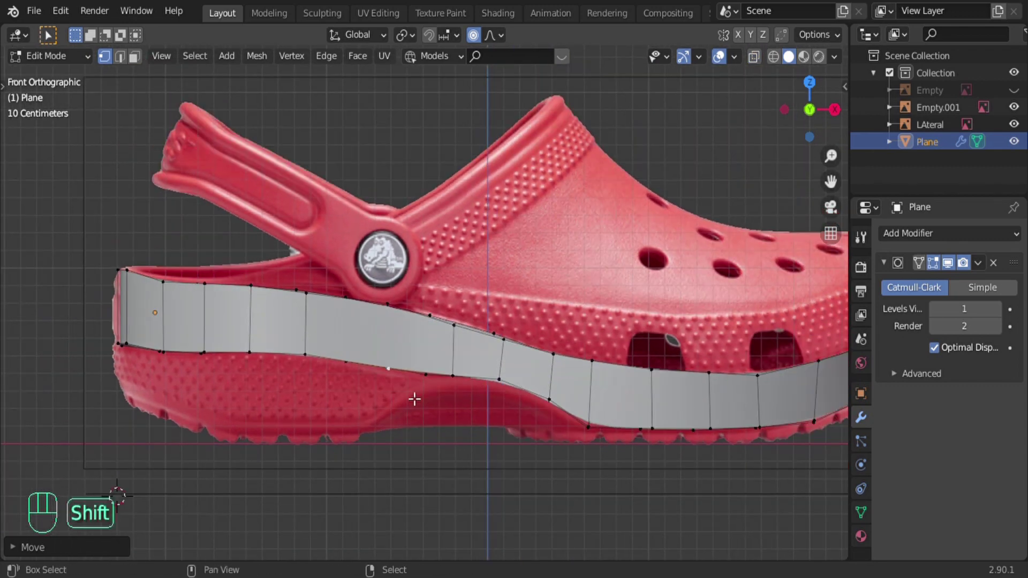
shift+middle_drag(412, 394, 390, 402)
key(ctrl+r)
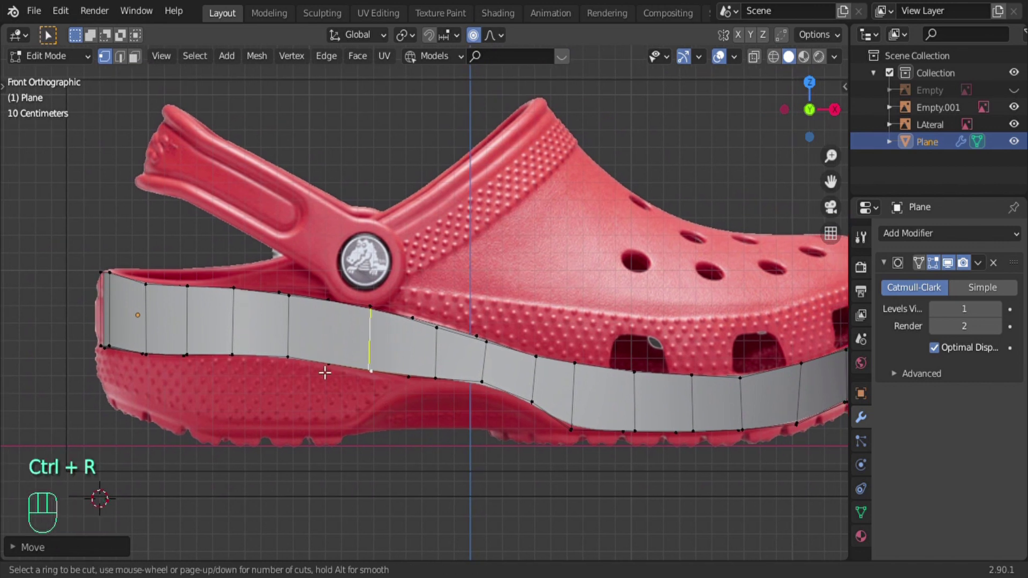
click(262, 332)
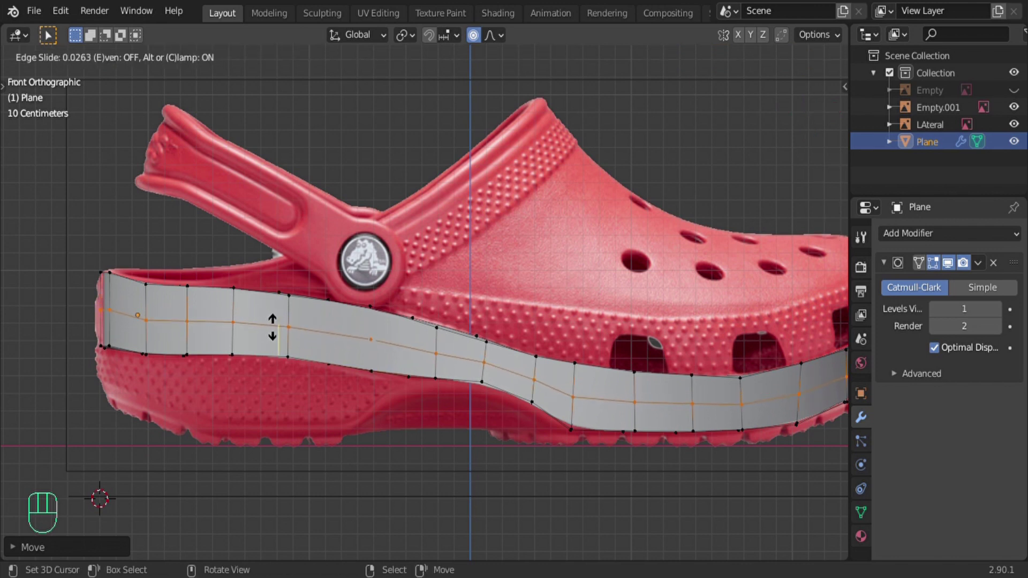
click(279, 332)
Step: Slide the new horizontal edge loop up toward the band's upper edge, by a factor of about 0.2, with X-ray on
key(alt+z)
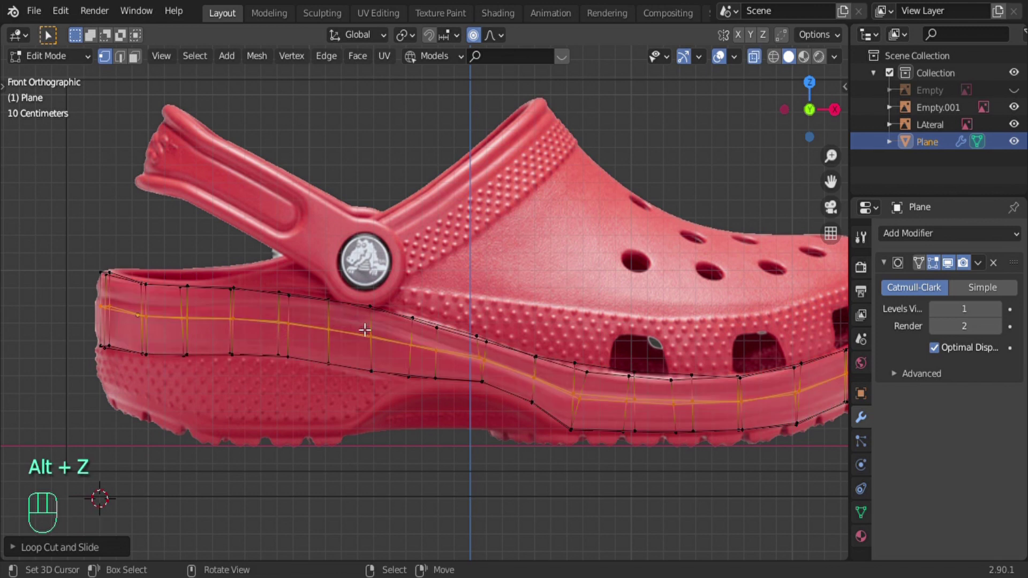
key(g)
key(g)
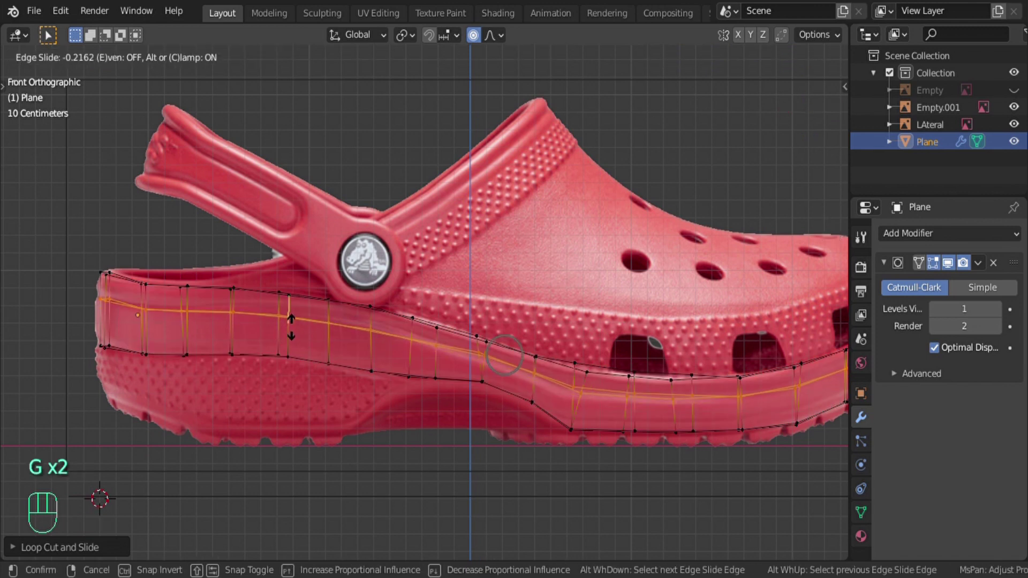
click(287, 321)
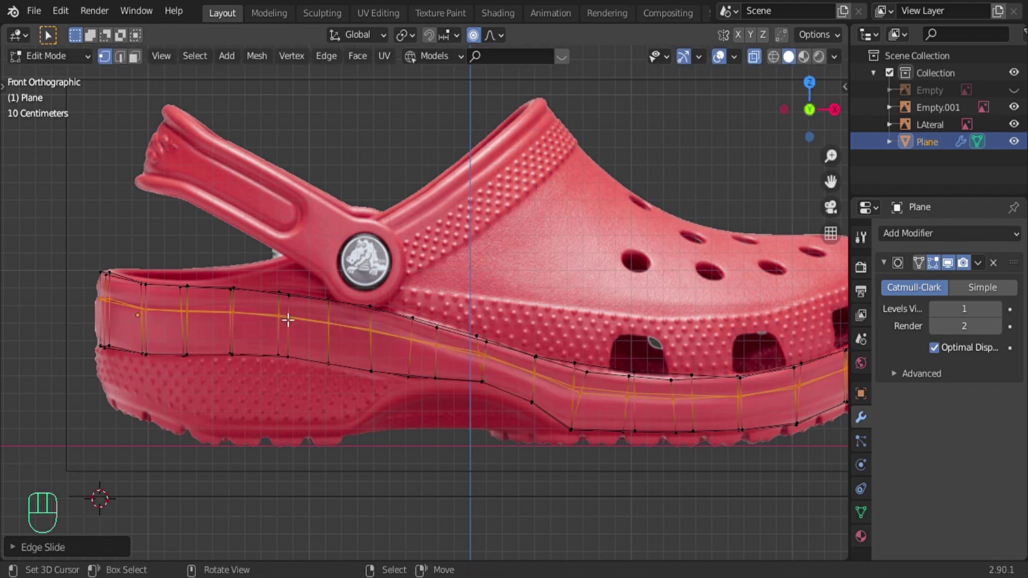
Step: Slide the horizontal loop's vertices between the heel and the strap rivet further up along their vertical edges to match the reference groove
drag(280, 309, 322, 341)
key(g)
key(g)
click(317, 331)
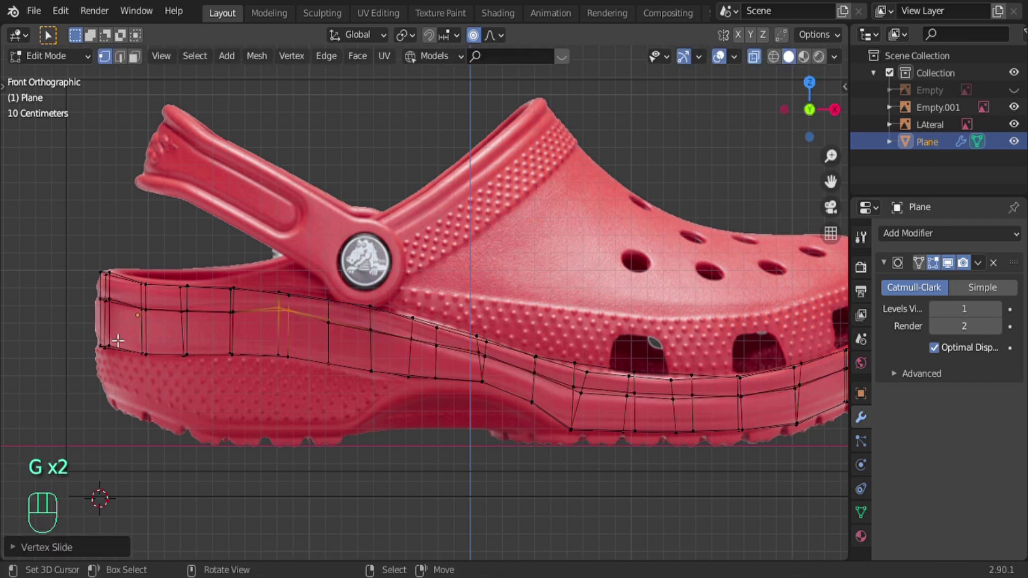
key(g)
key(g)
click(182, 312)
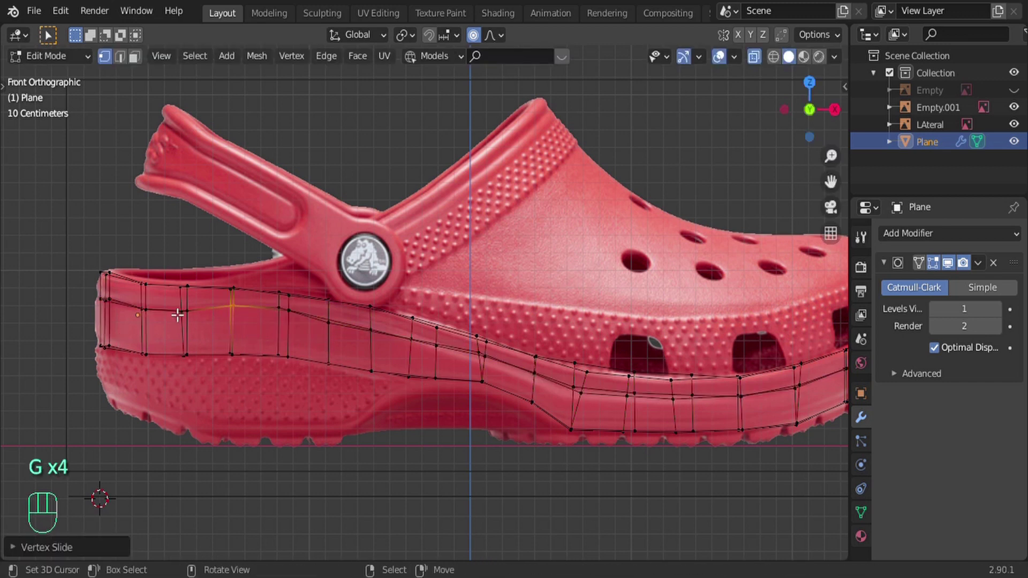
key(g)
key(g)
click(211, 335)
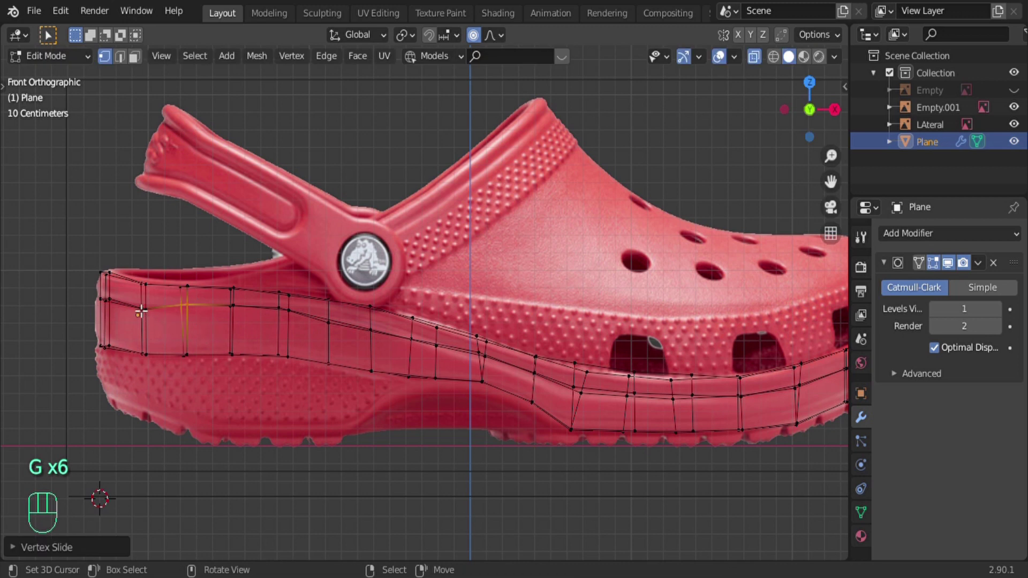
key(g)
key(g)
click(164, 324)
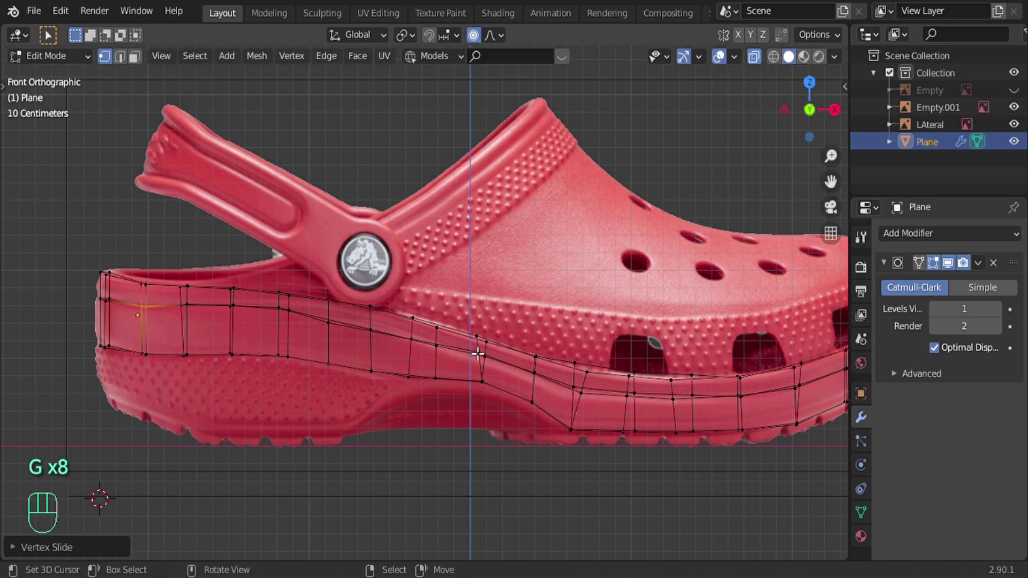
Step: Nudge the horizontal loop's vertices near the rivet, above the arch and under the front side holes onto the reference groove
key(g)
click(500, 373)
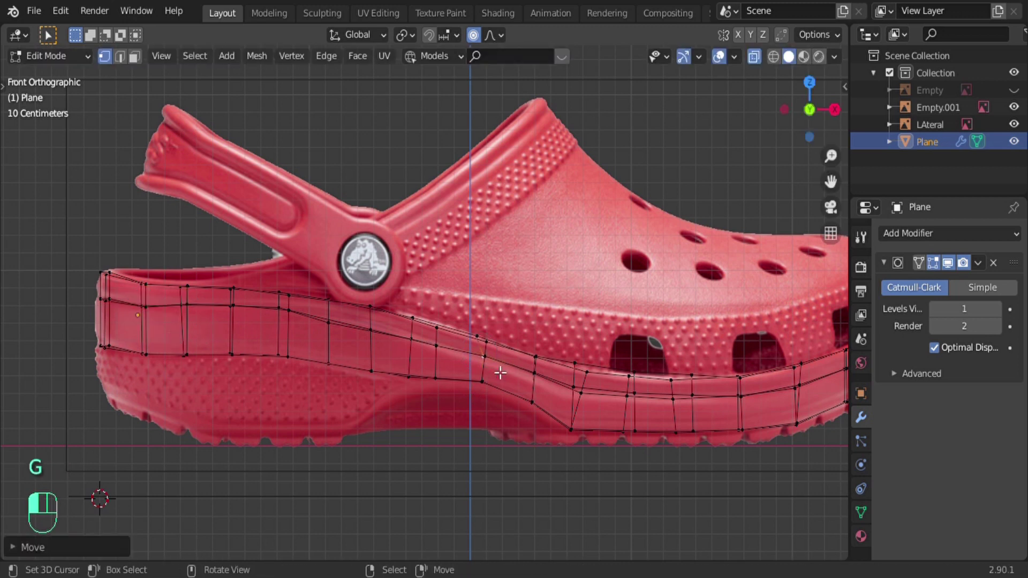
key(g)
click(343, 340)
shift+middle_drag(615, 399, 500, 387)
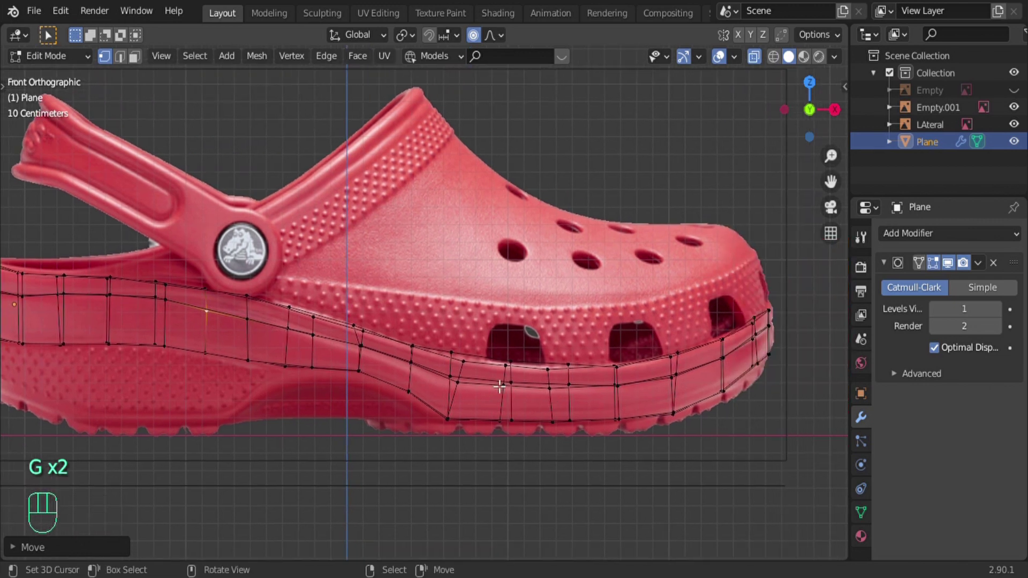
key(g)
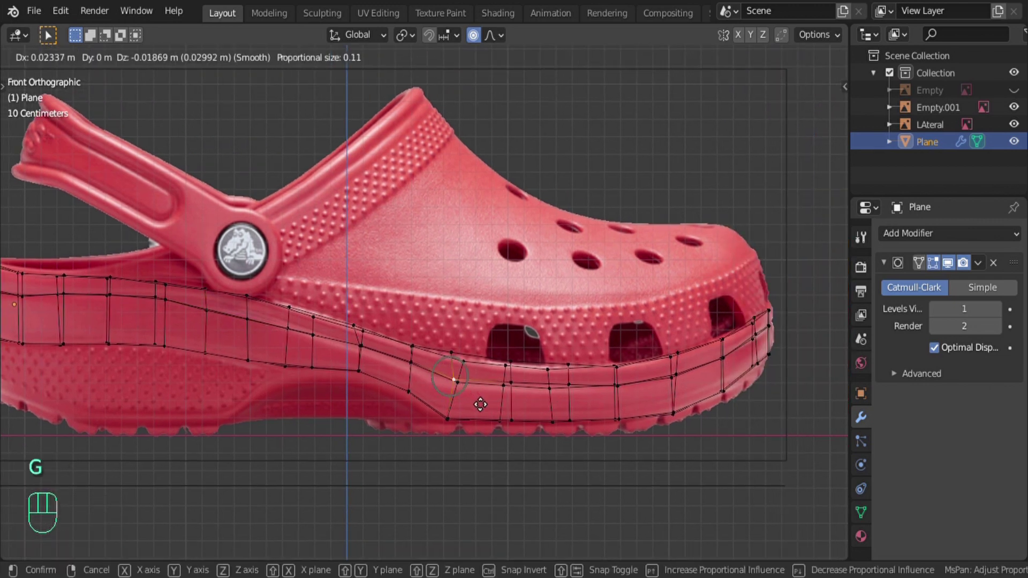
click(452, 381)
key(g)
click(523, 392)
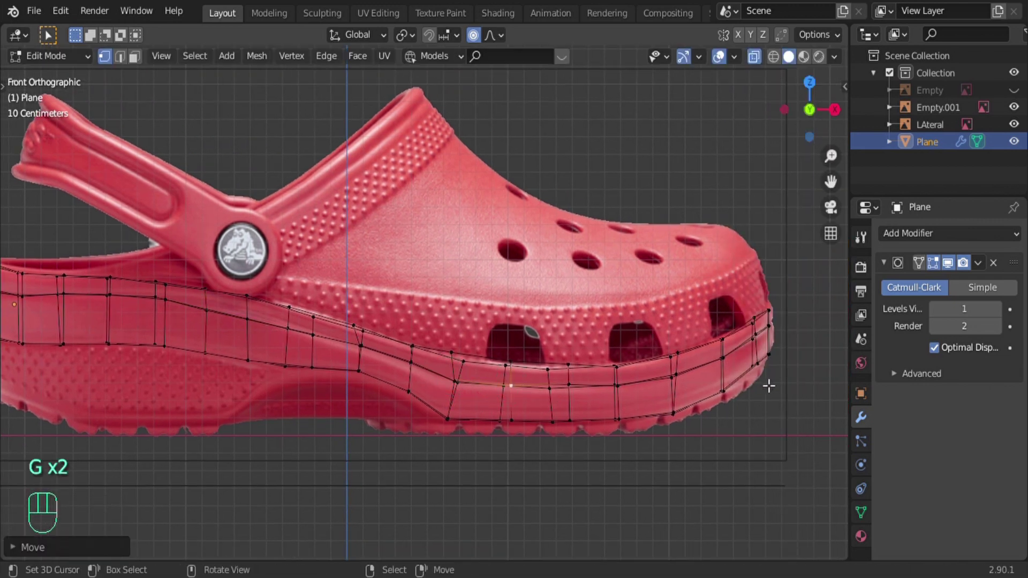
Step: Inspect the band in perspective with X-ray off and disable the Subdivision Surface modifier's display in the viewport
key(alt+z)
shift+middle_drag(126, 328, 184, 338)
key(Tab)
middle_drag(271, 349, 368, 356)
key(Tab)
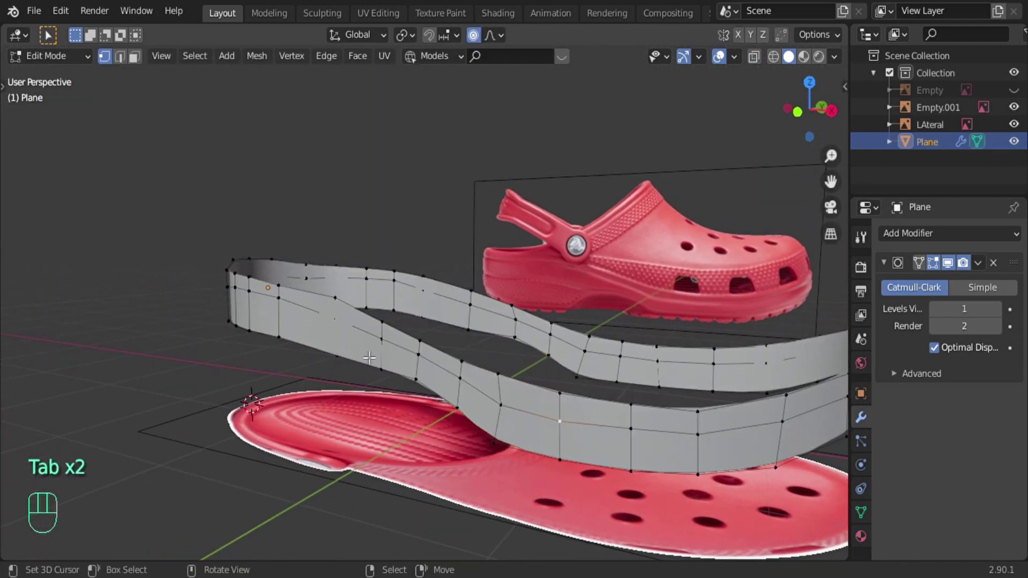
scroll(342, 332, up, 3)
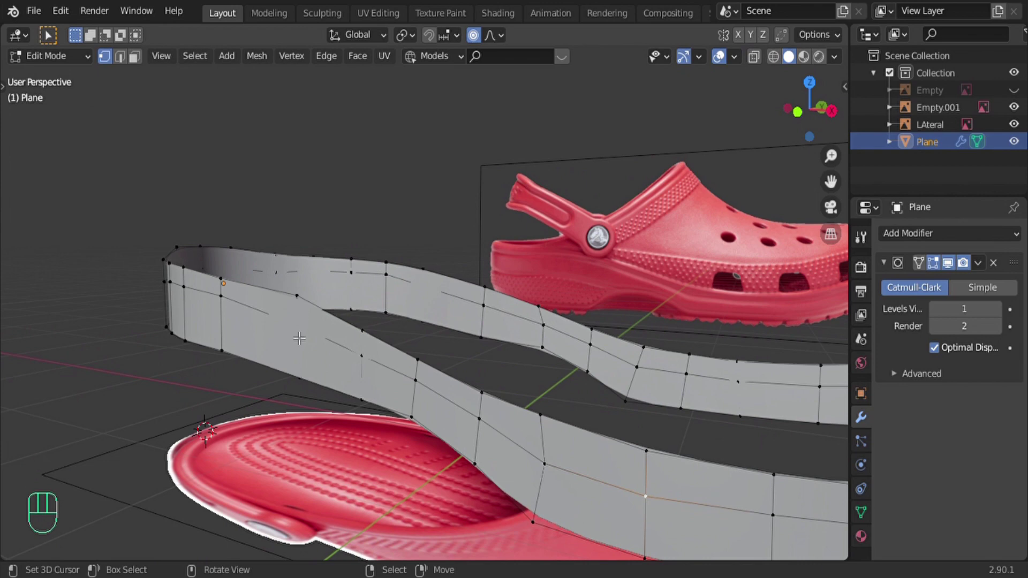
click(947, 263)
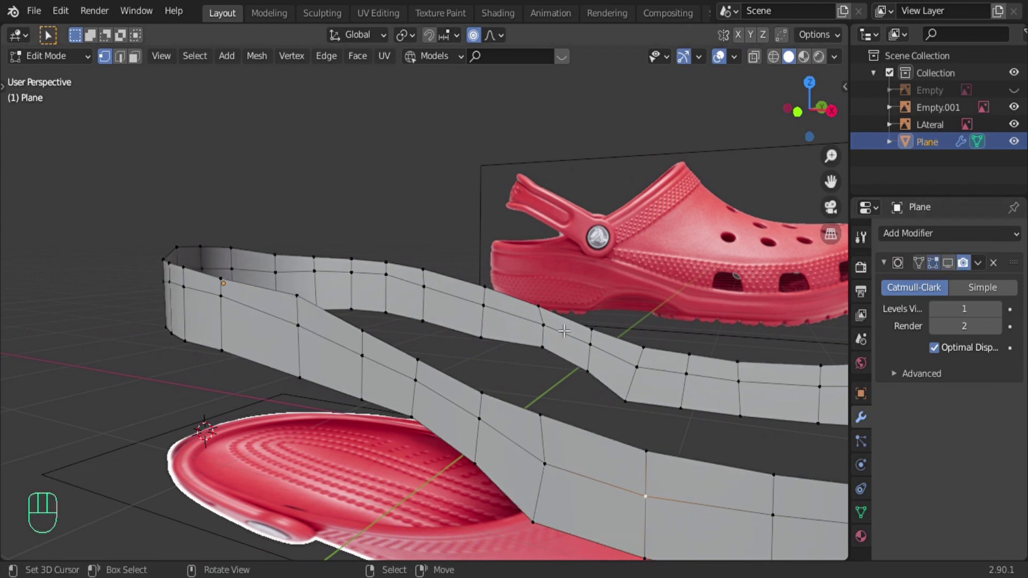
Step: Select the whole horizontal edge loop around the band and bevel it into a narrow strip with two segments
key(Tab)
key(KP_1)
key(Tab)
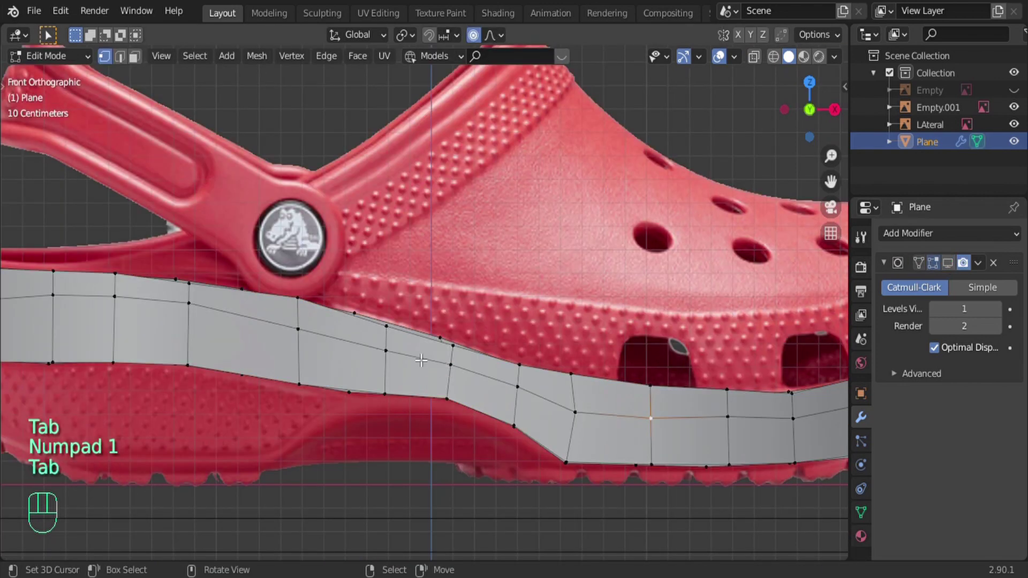
alt+click(336, 339)
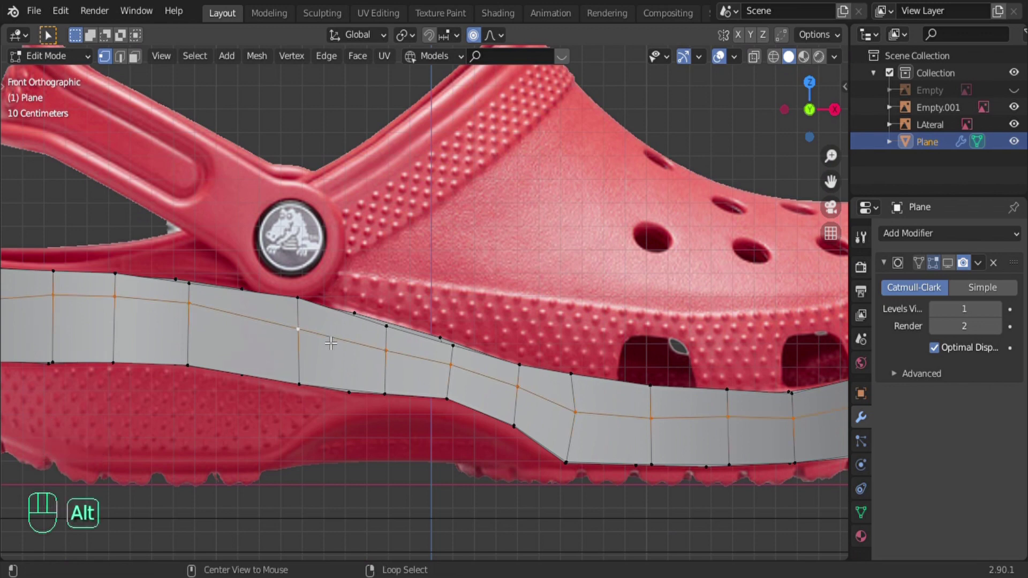
scroll(339, 337, down, 3)
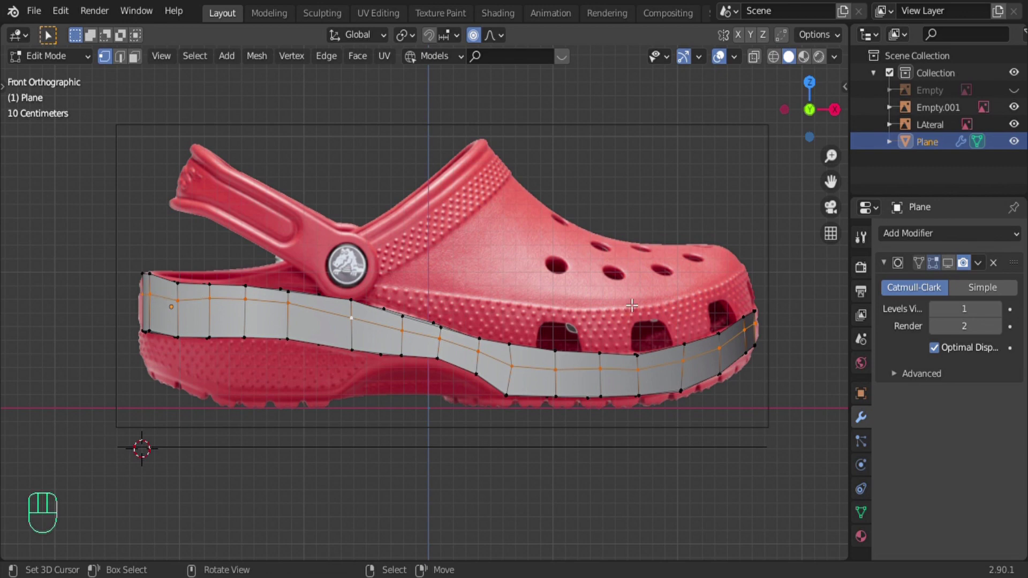
scroll(656, 349, up, 2)
shift+middle_drag(571, 296, 529, 343)
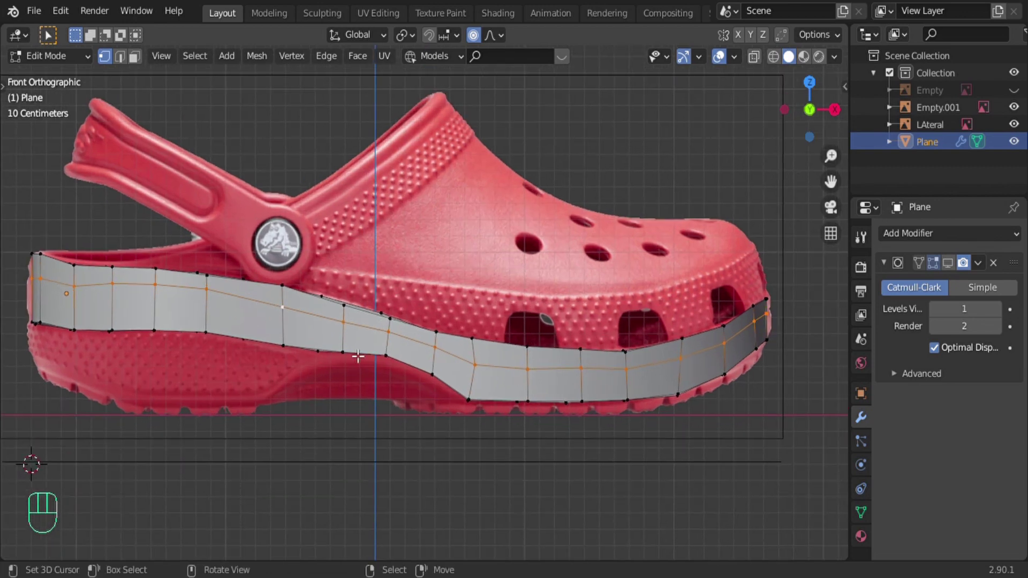
middle_drag(358, 356, 388, 356)
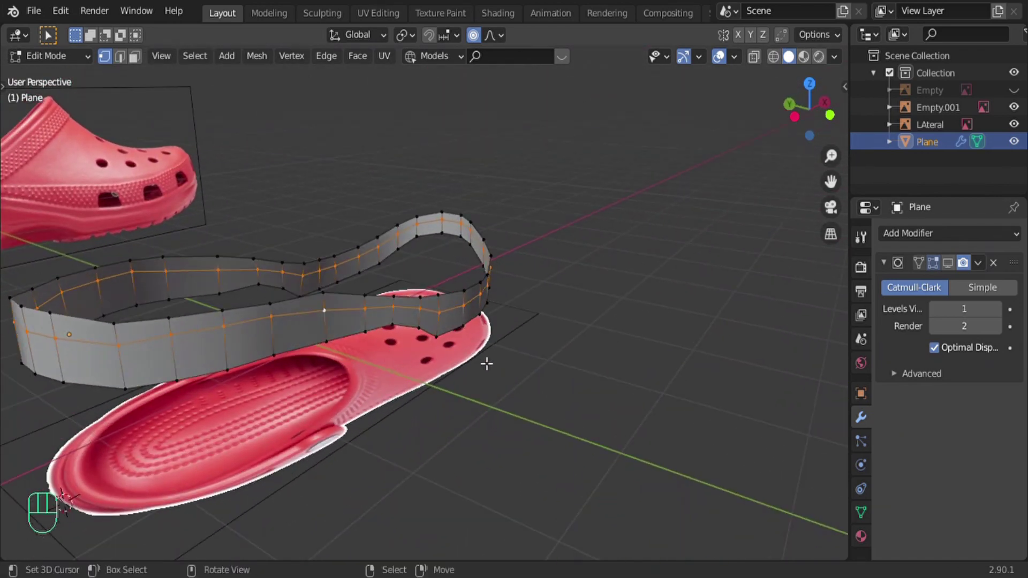
key(alt+z)
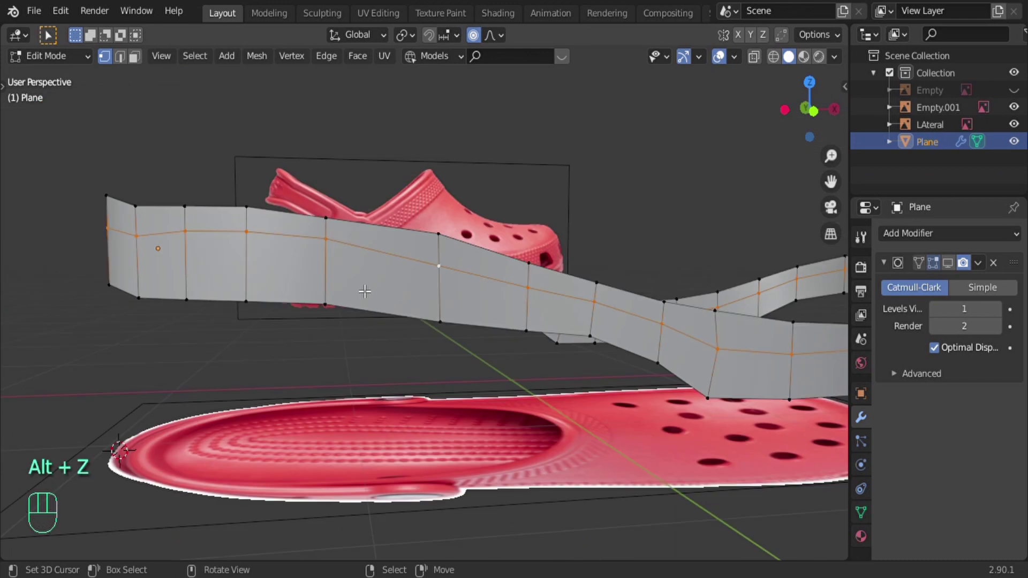
key(ctrl+b)
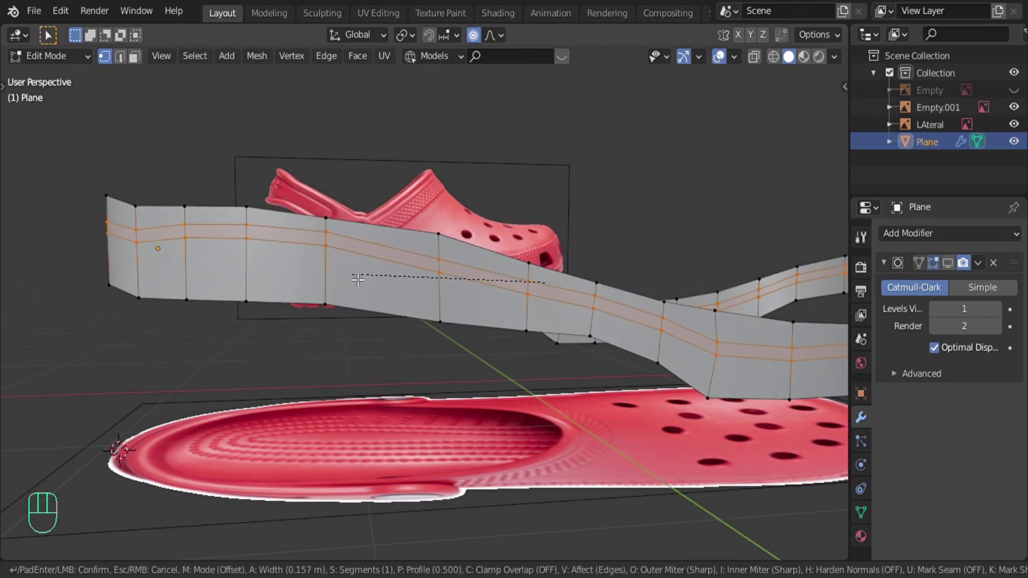
scroll(358, 279, up, 1)
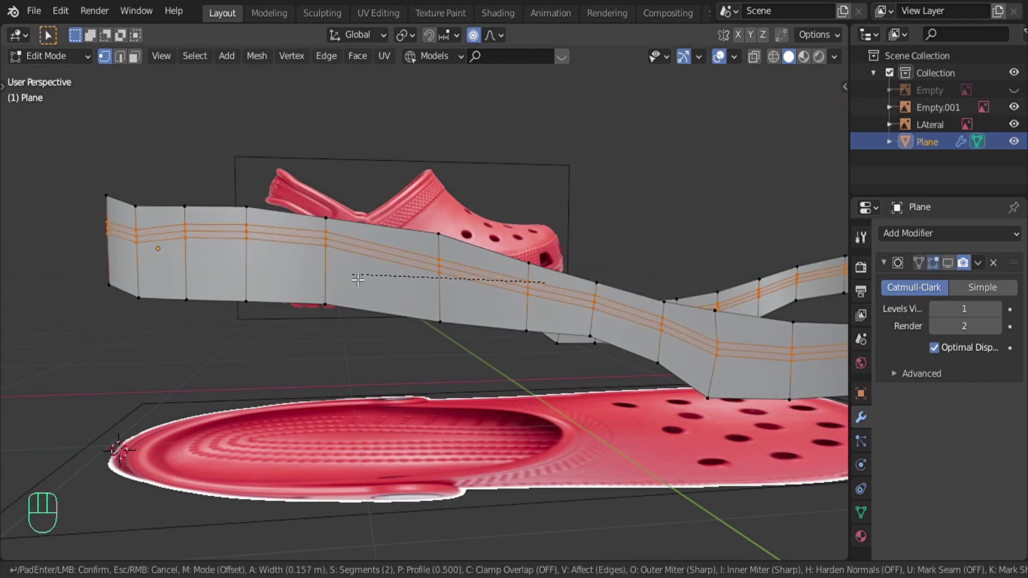
scroll(357, 278, up, 1)
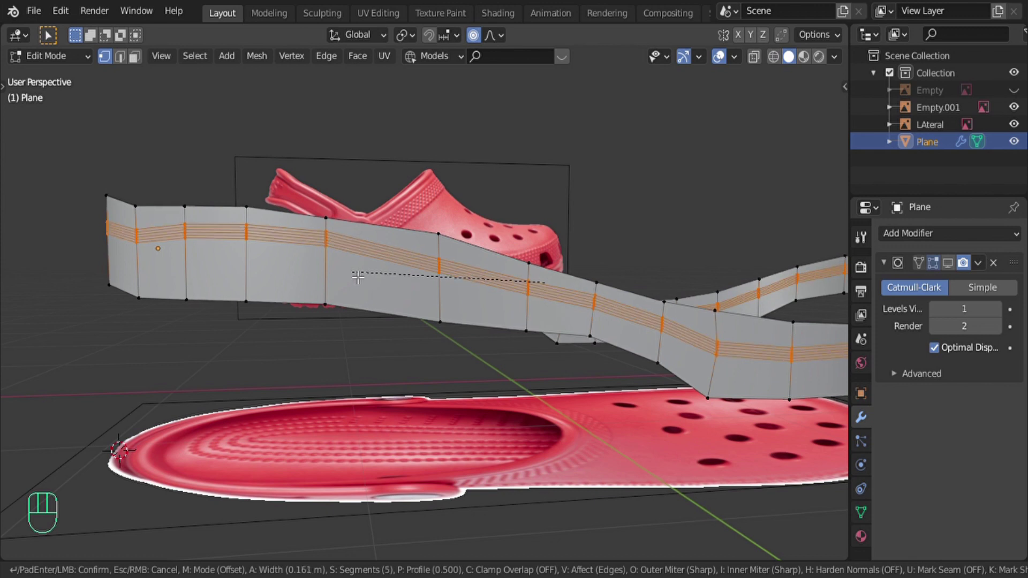
scroll(358, 276, up, 1)
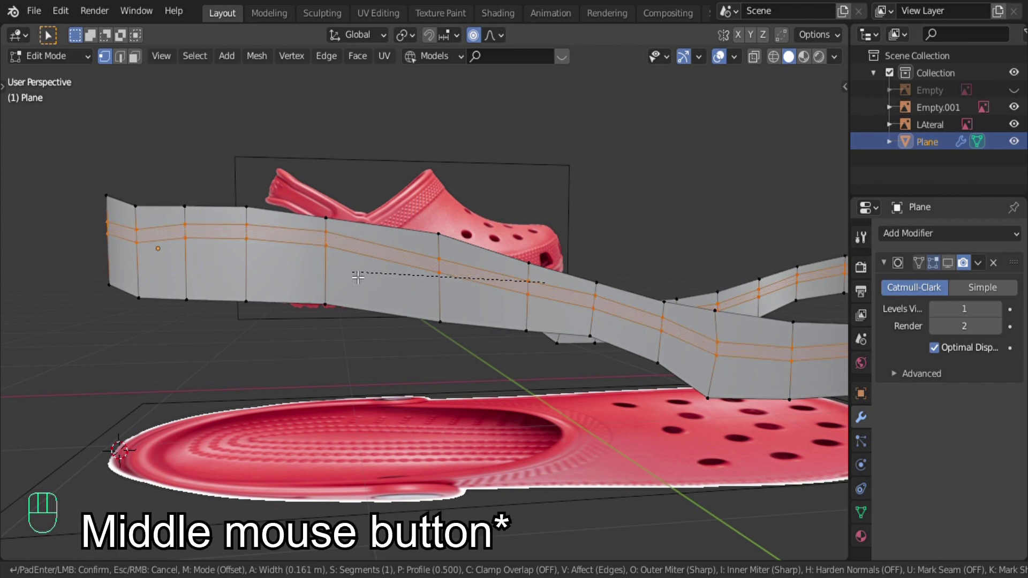
scroll(358, 277, down, 2)
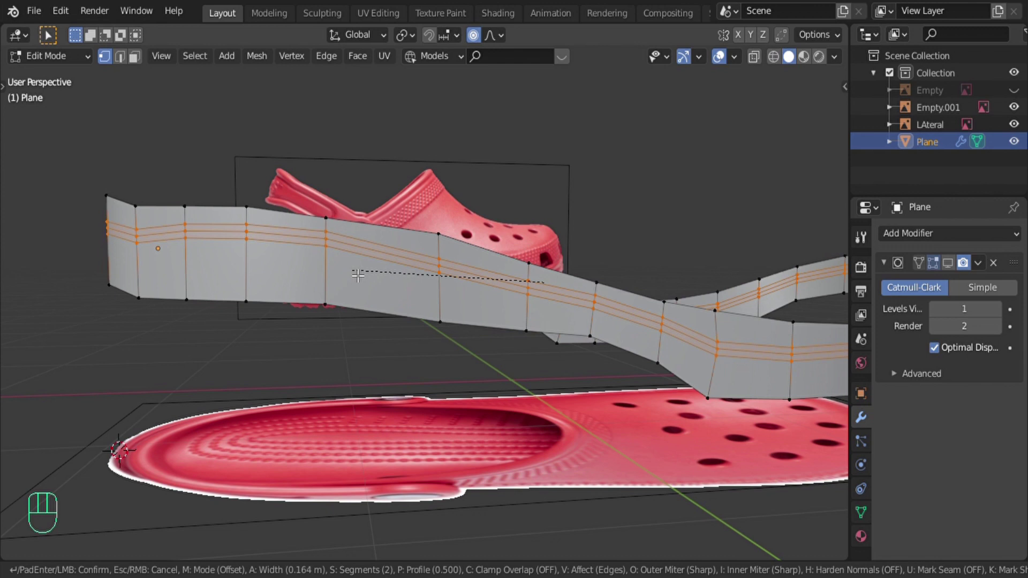
click(361, 270)
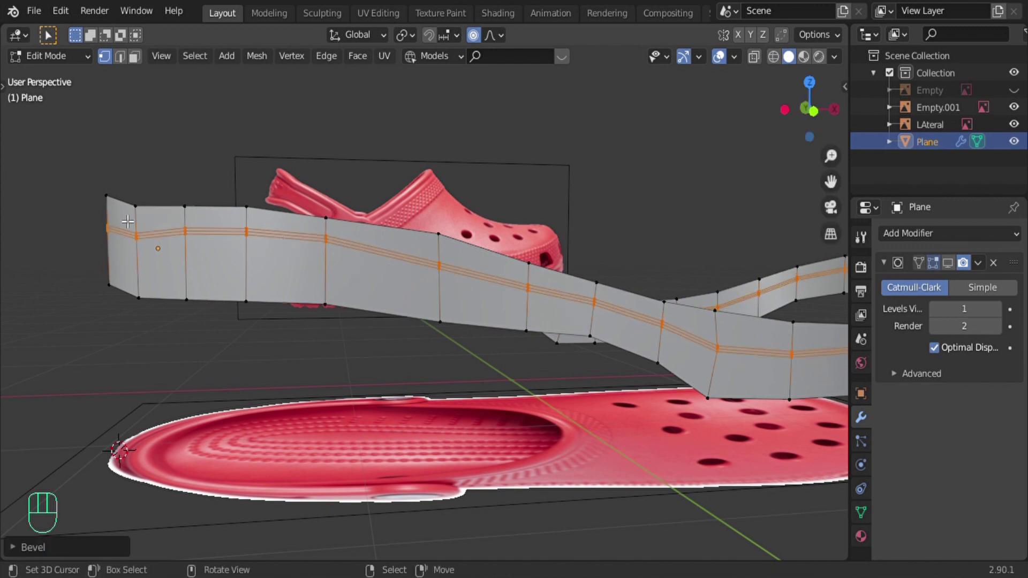
Step: Switch to face selection and select the band's entire face loop above the beveled strip
key(3)
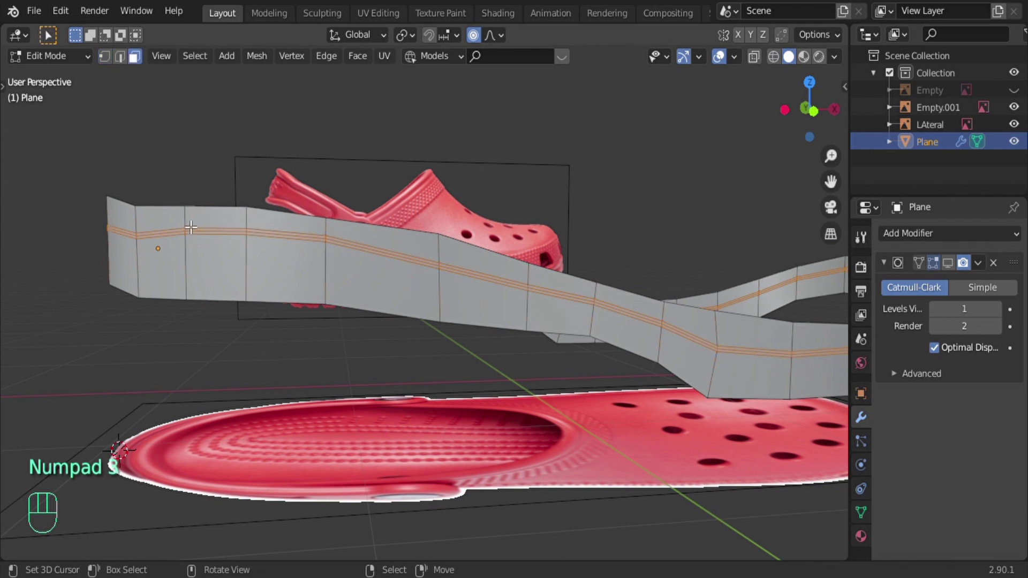
key(3)
key(1)
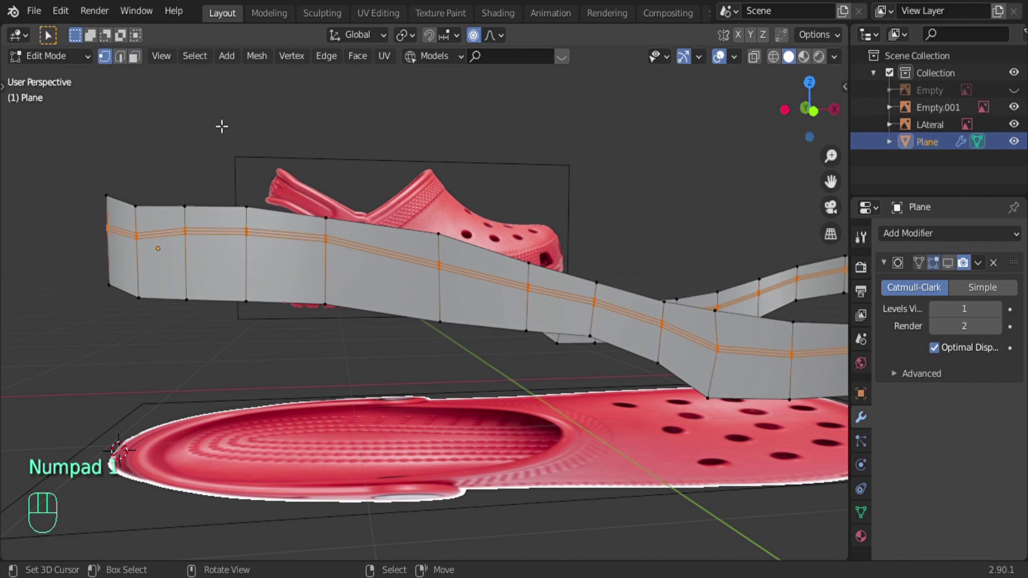
key(2)
key(3)
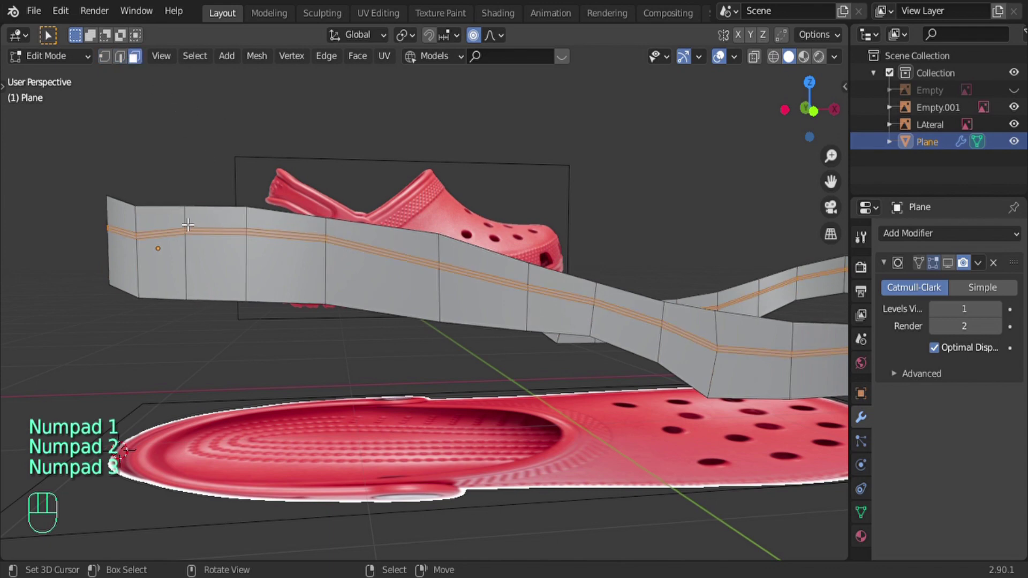
alt+click(219, 229)
middle_drag(341, 242, 466, 318)
key(s)
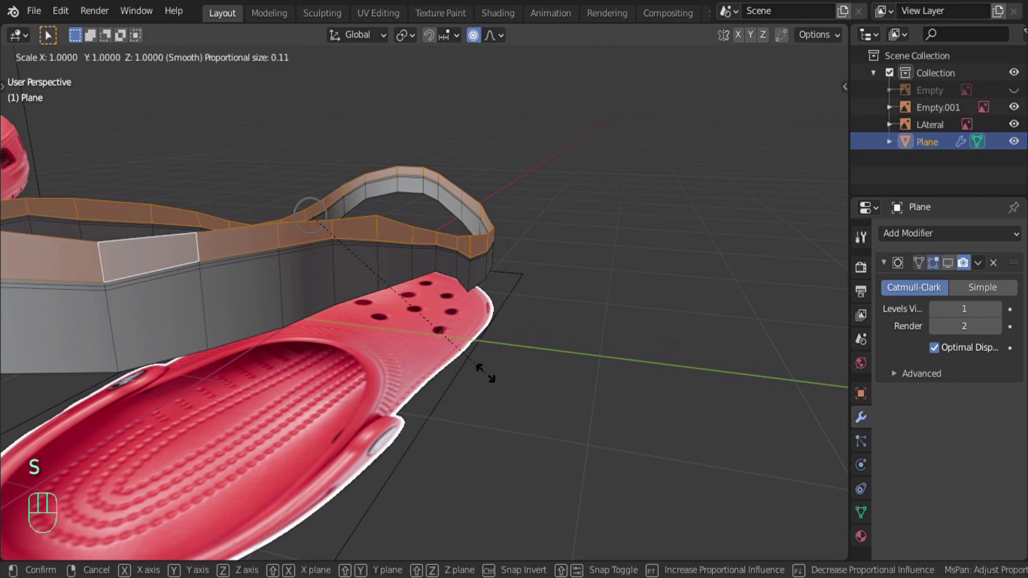
key(ctrl+z)
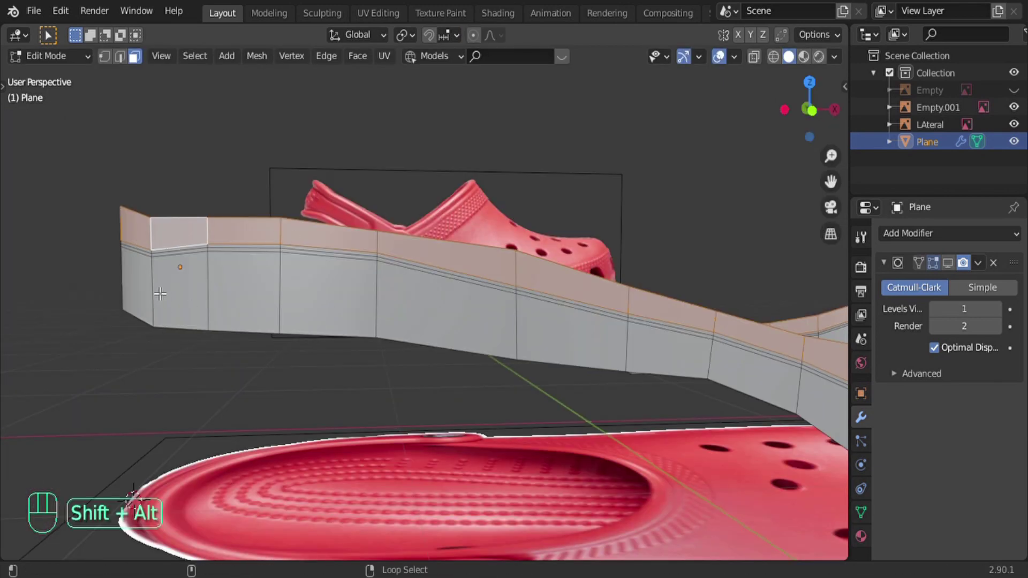
Step: With proportional editing off, add the face loop below the beveled strip to the selection and scale both by about 1.01, excluding Z
alt+shift+click(470, 301)
middle_drag(470, 300, 555, 343)
key(s)
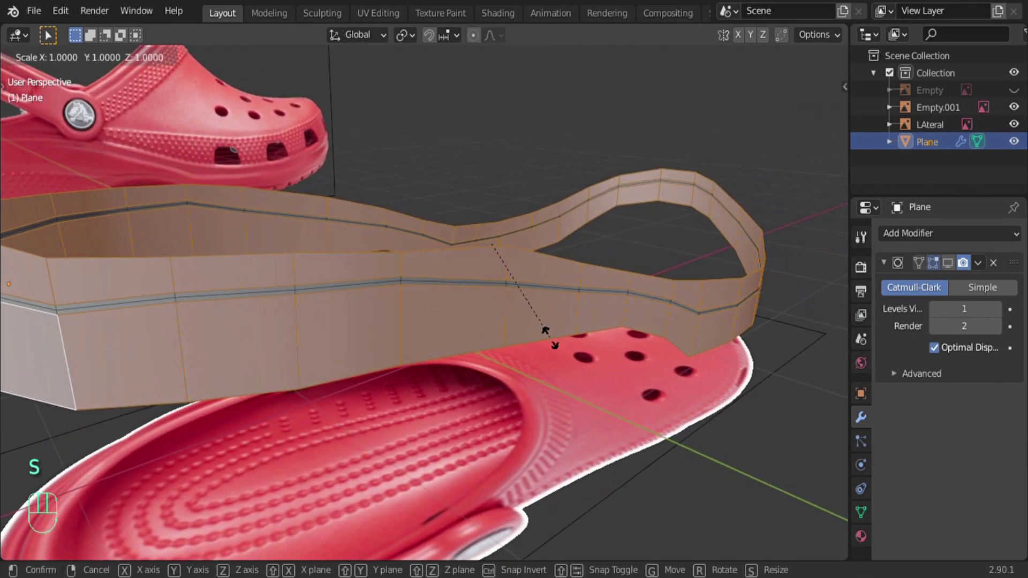
key(shift+z)
key(shift)
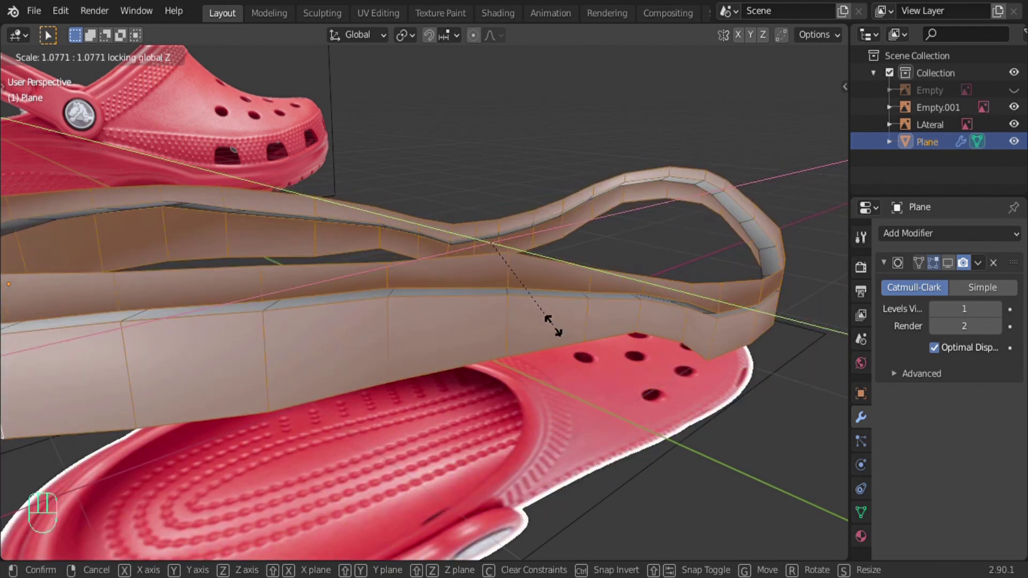
key(shift)
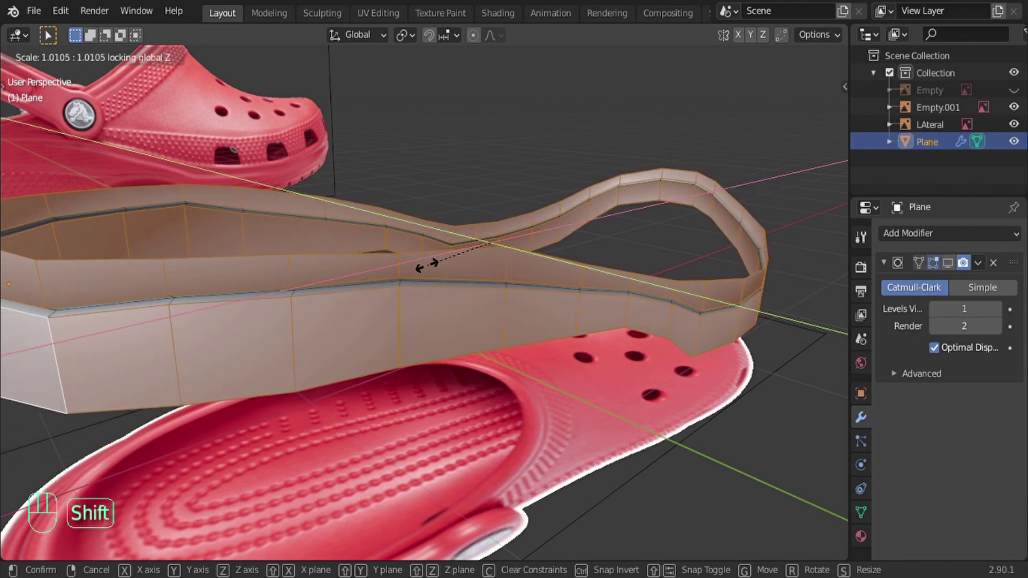
click(423, 263)
Step: Return to Object Mode and inspect the band's groove in perspective from the heel end
middle_drag(422, 263, 278, 278)
key(Tab)
middle_drag(380, 258, 802, 265)
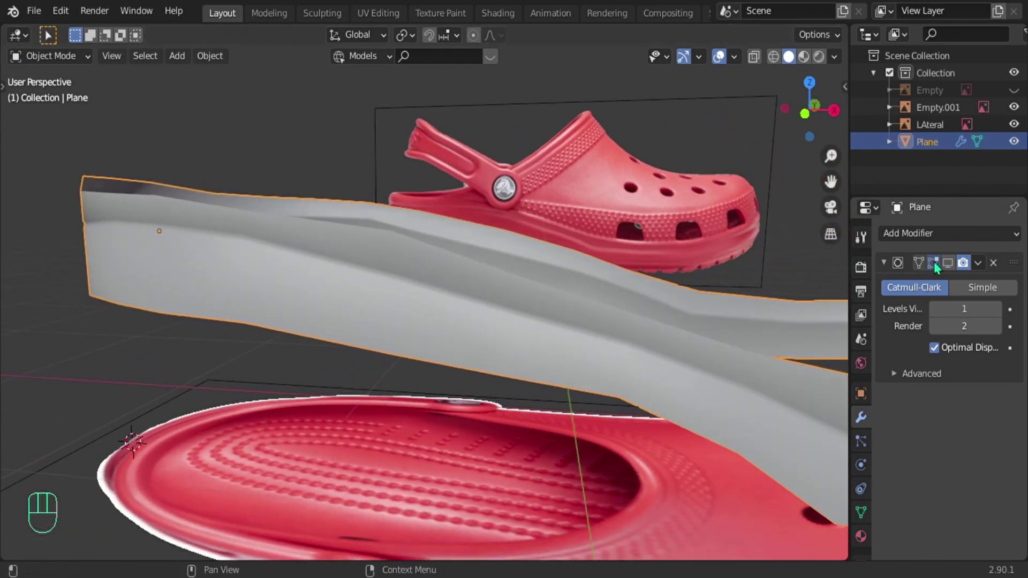